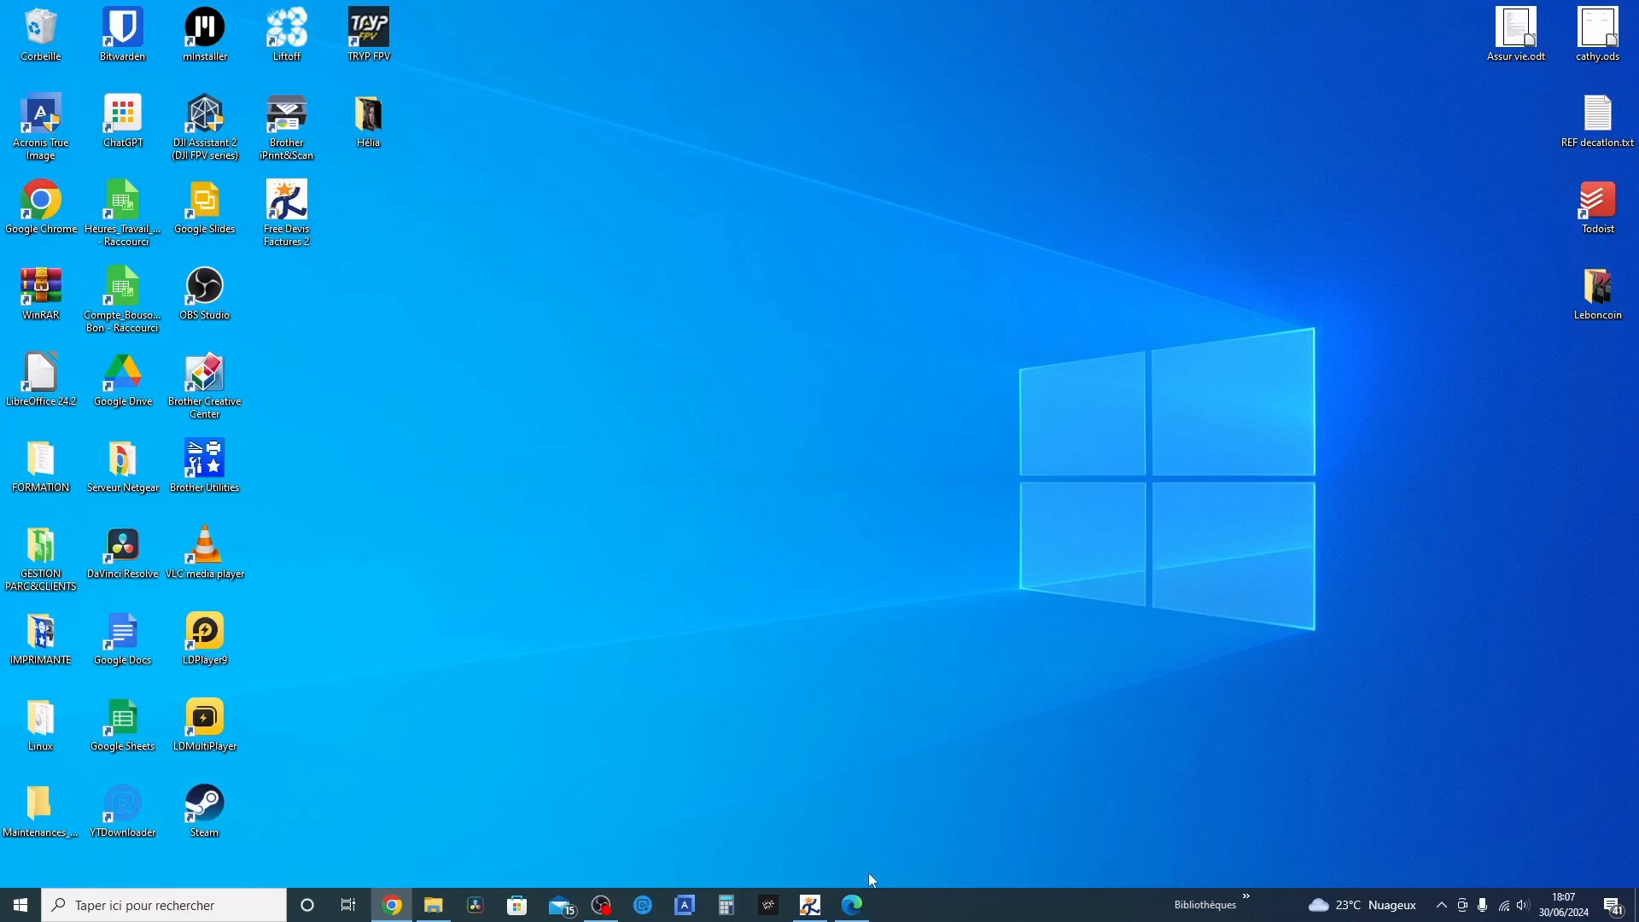
Switch to Edge and review the full layout of the sample quote test.pdf and the sample invoice Etat_Document3.pdf
click(853, 903)
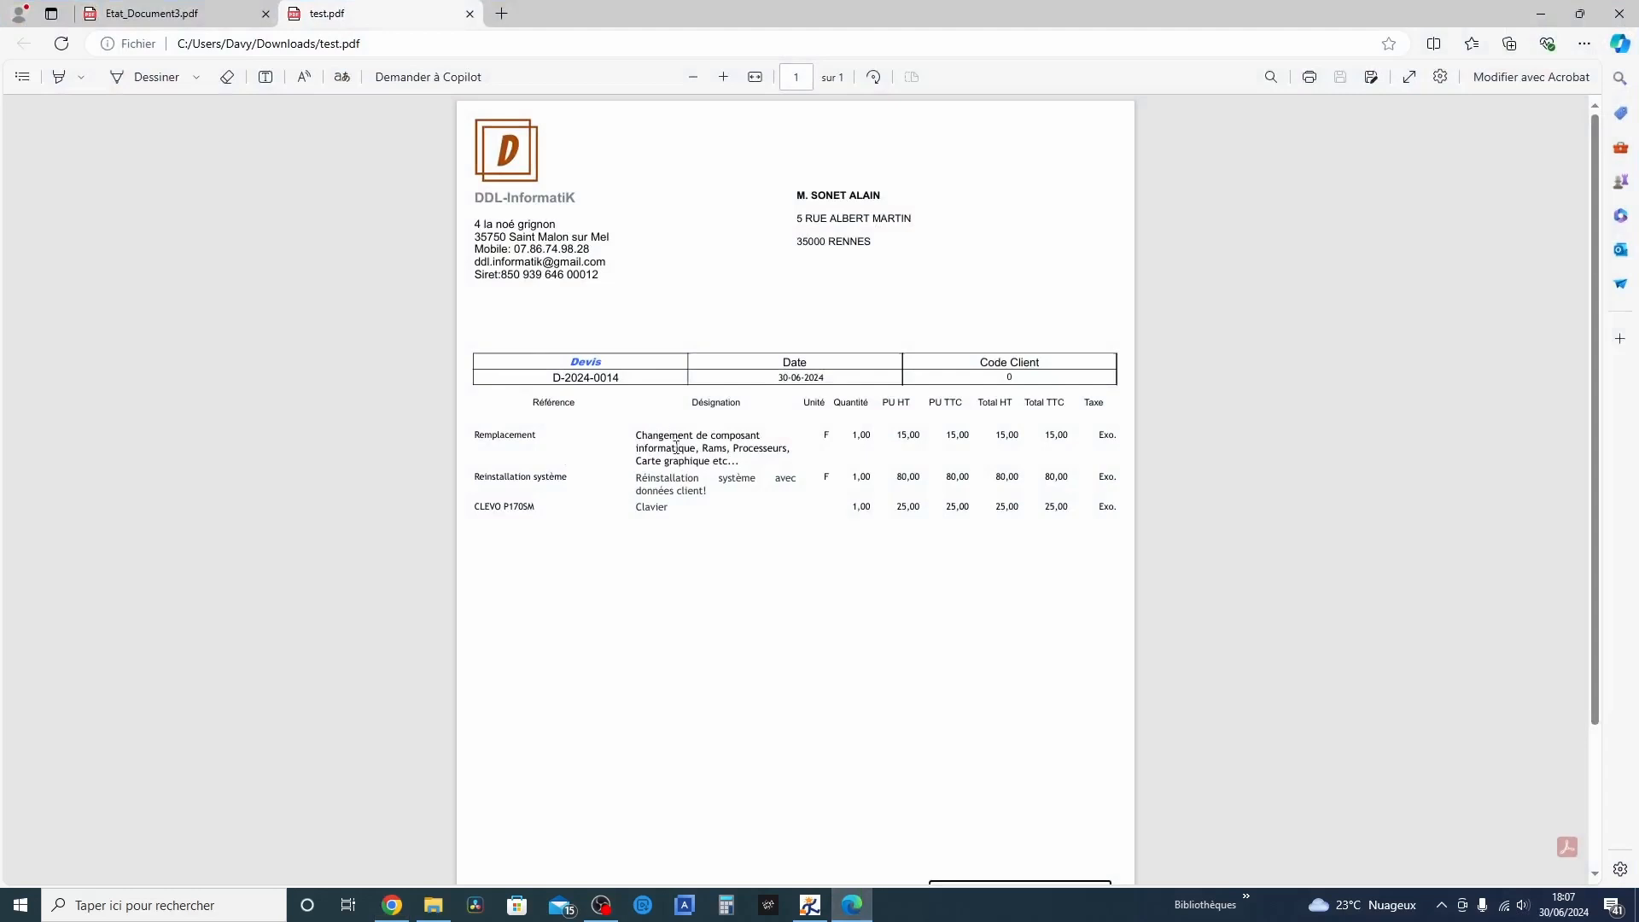
scroll(698, 549, down, 3)
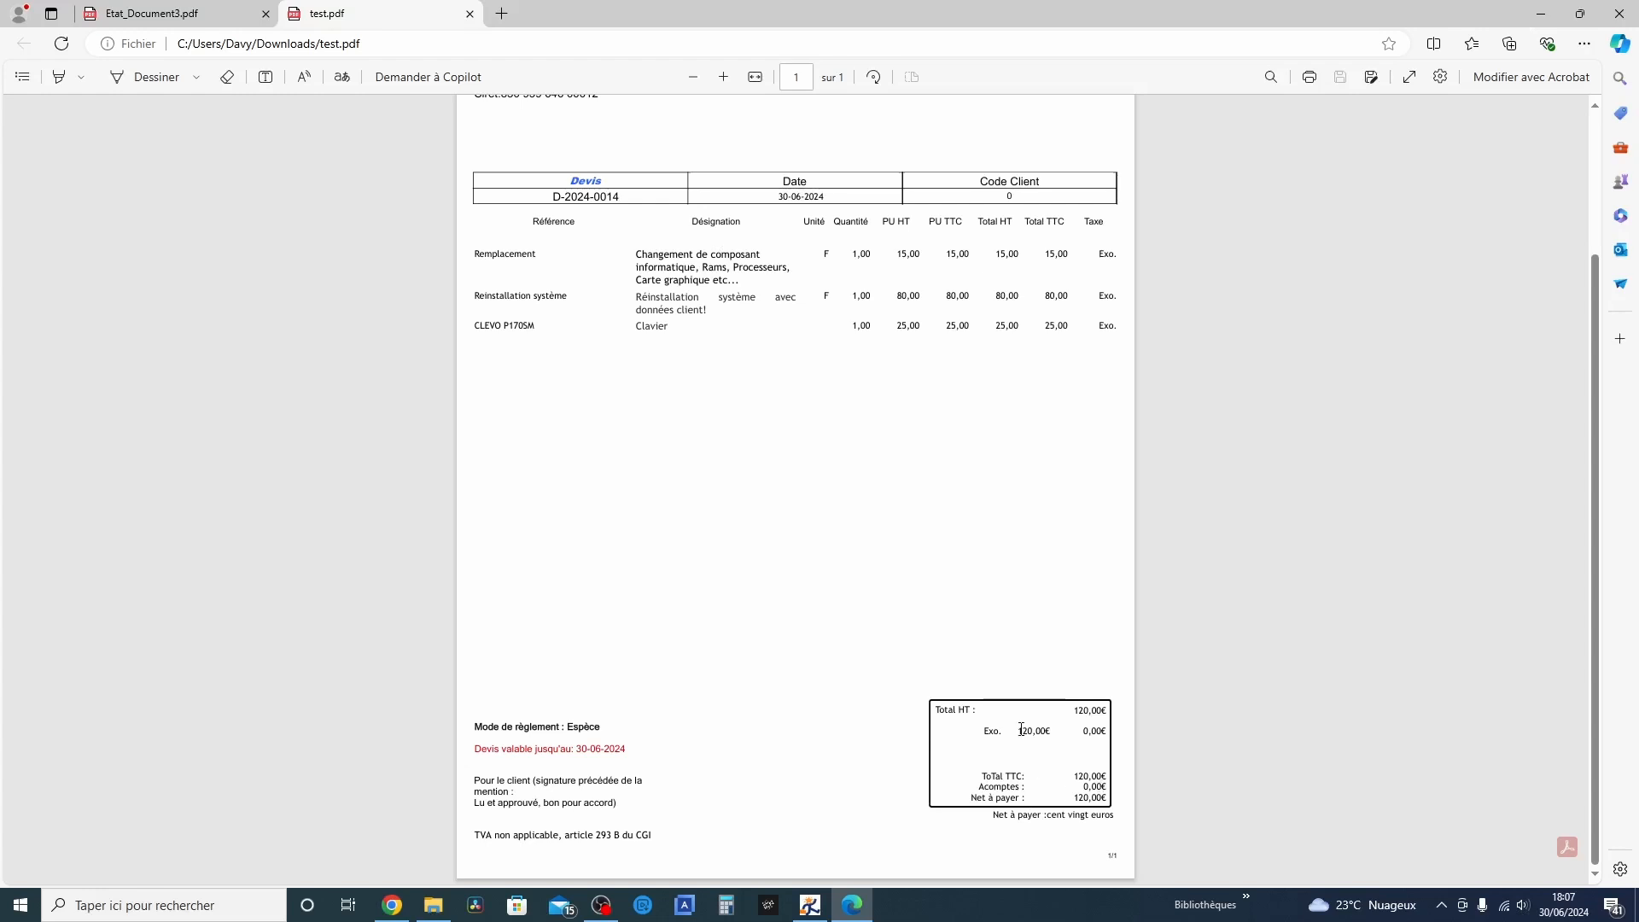
scroll(717, 408, up, 2)
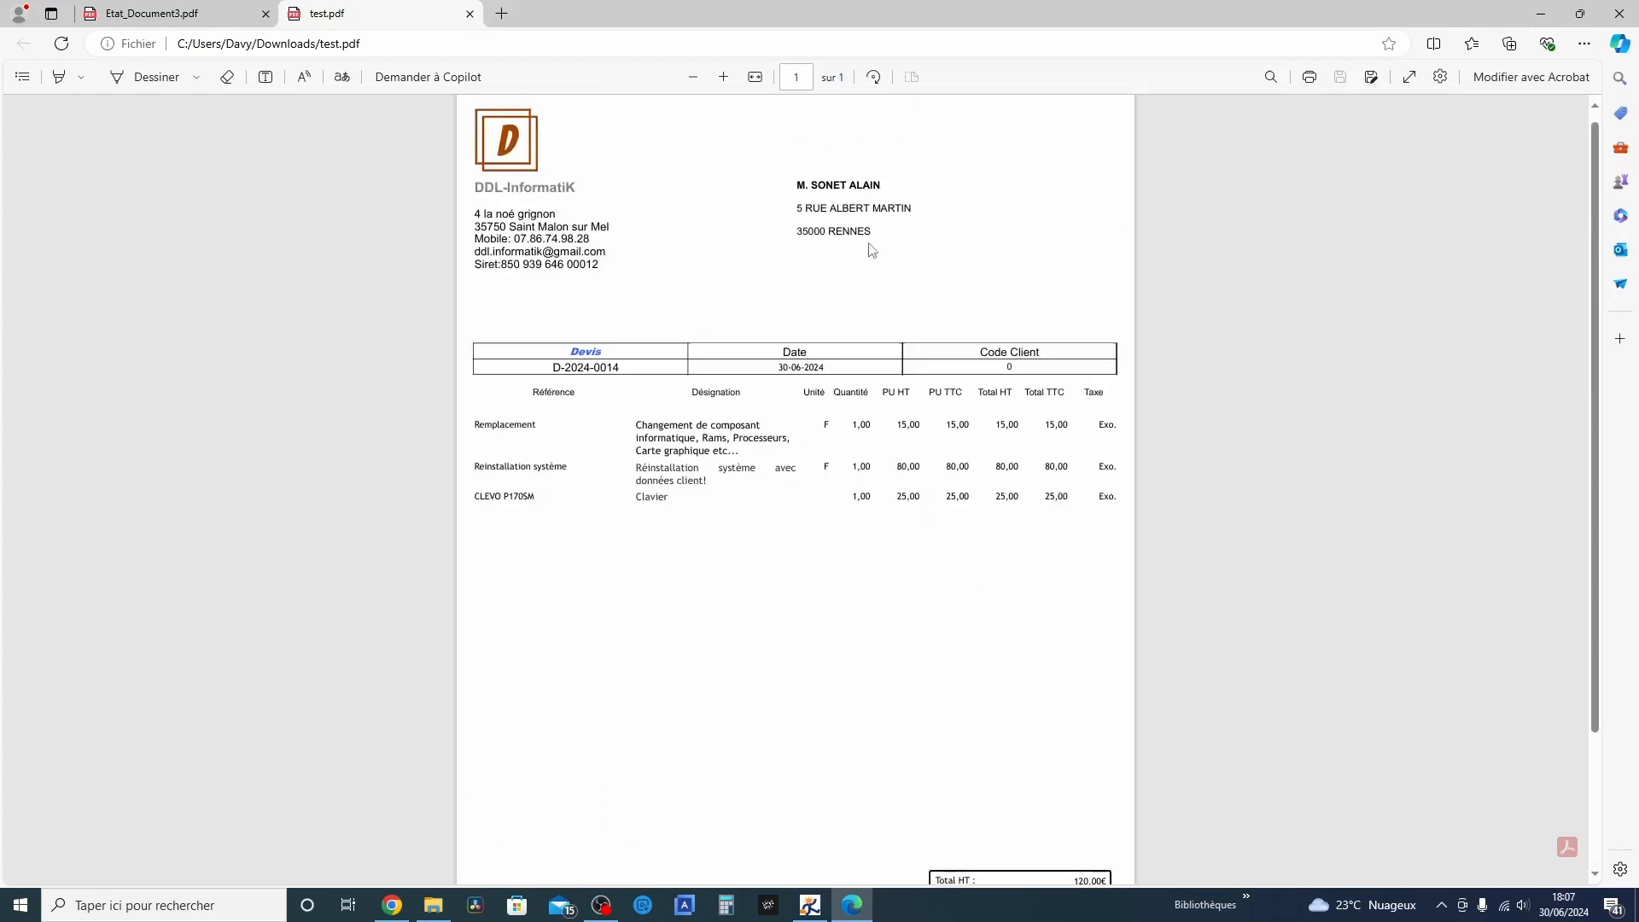
click(145, 14)
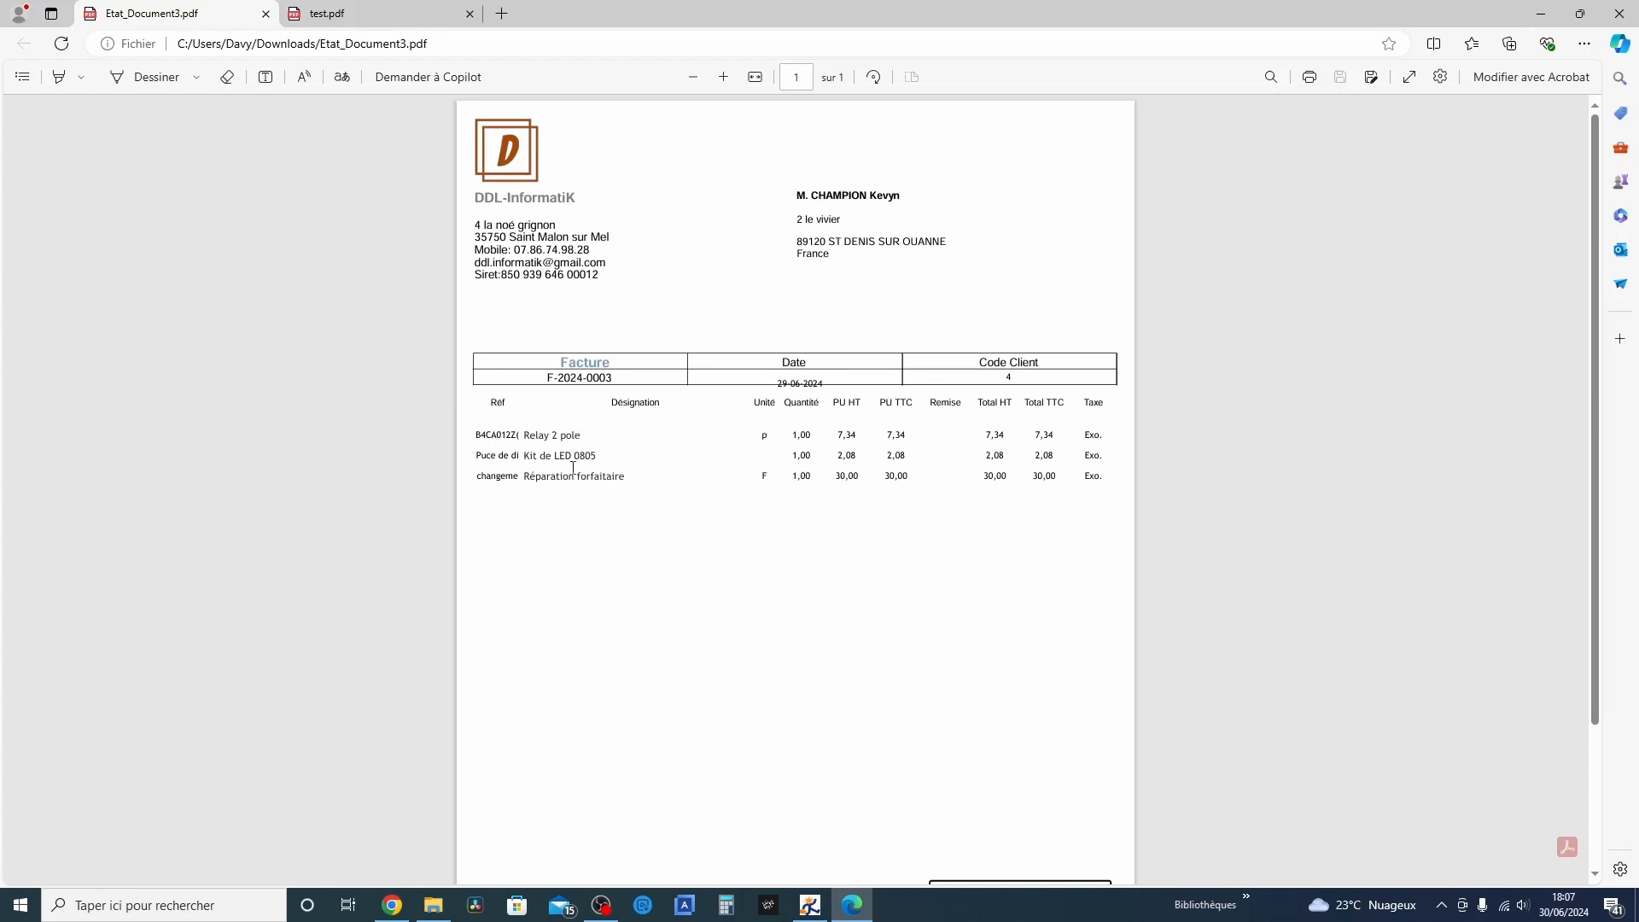
scroll(825, 542, down, 2)
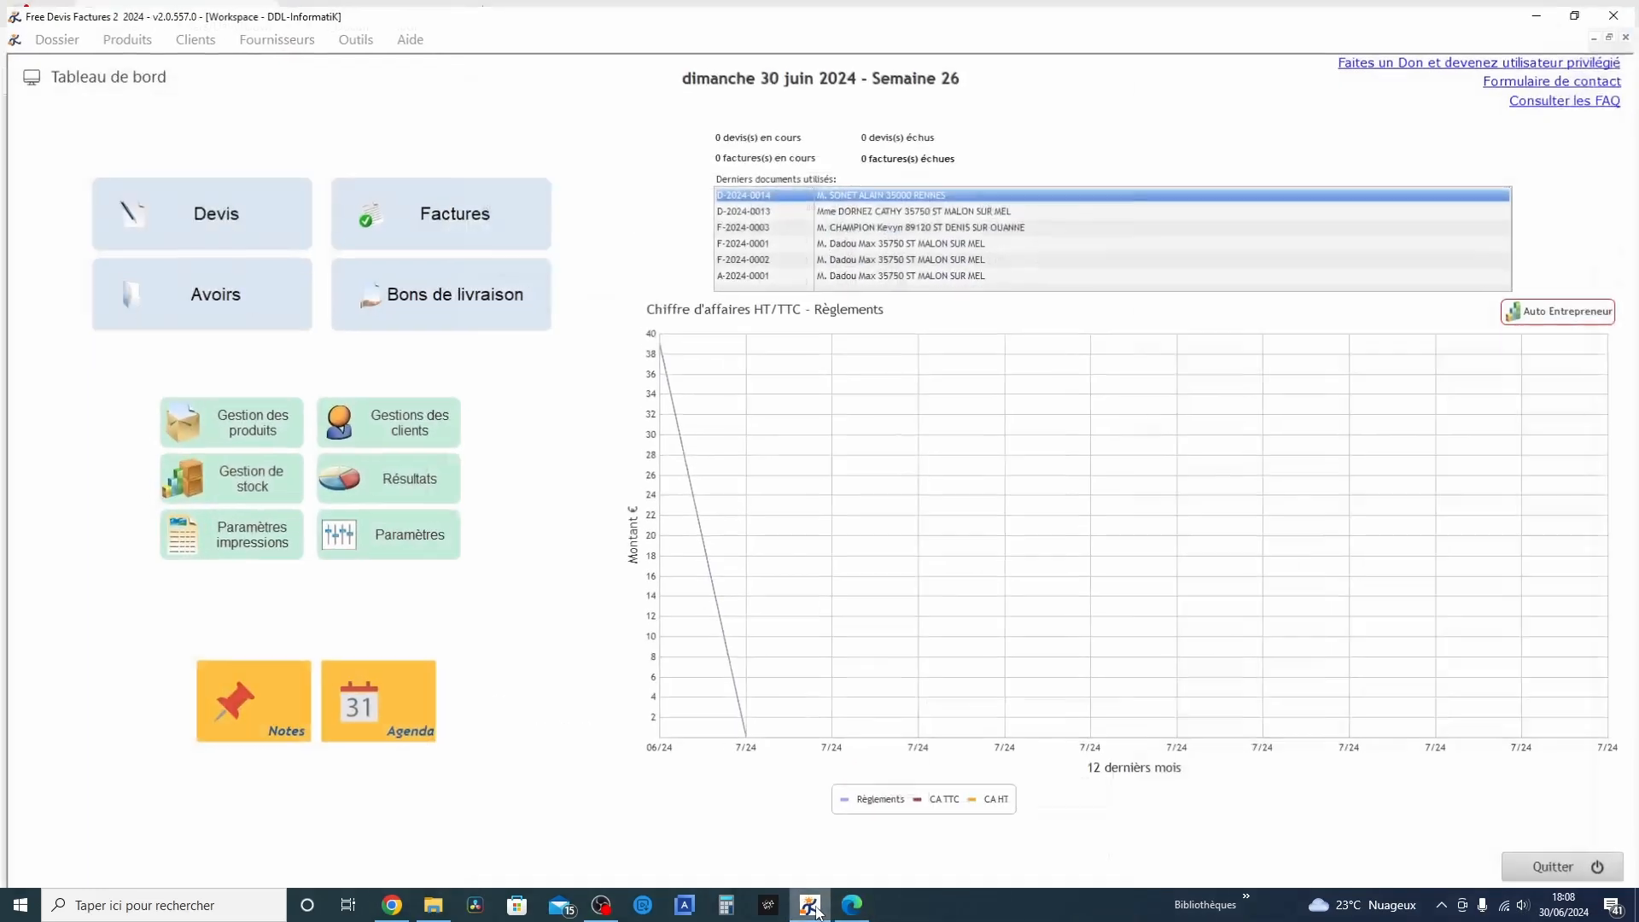
Switch to Free Devis Factures 2 and open the document header zone for editing in the print settings
click(809, 906)
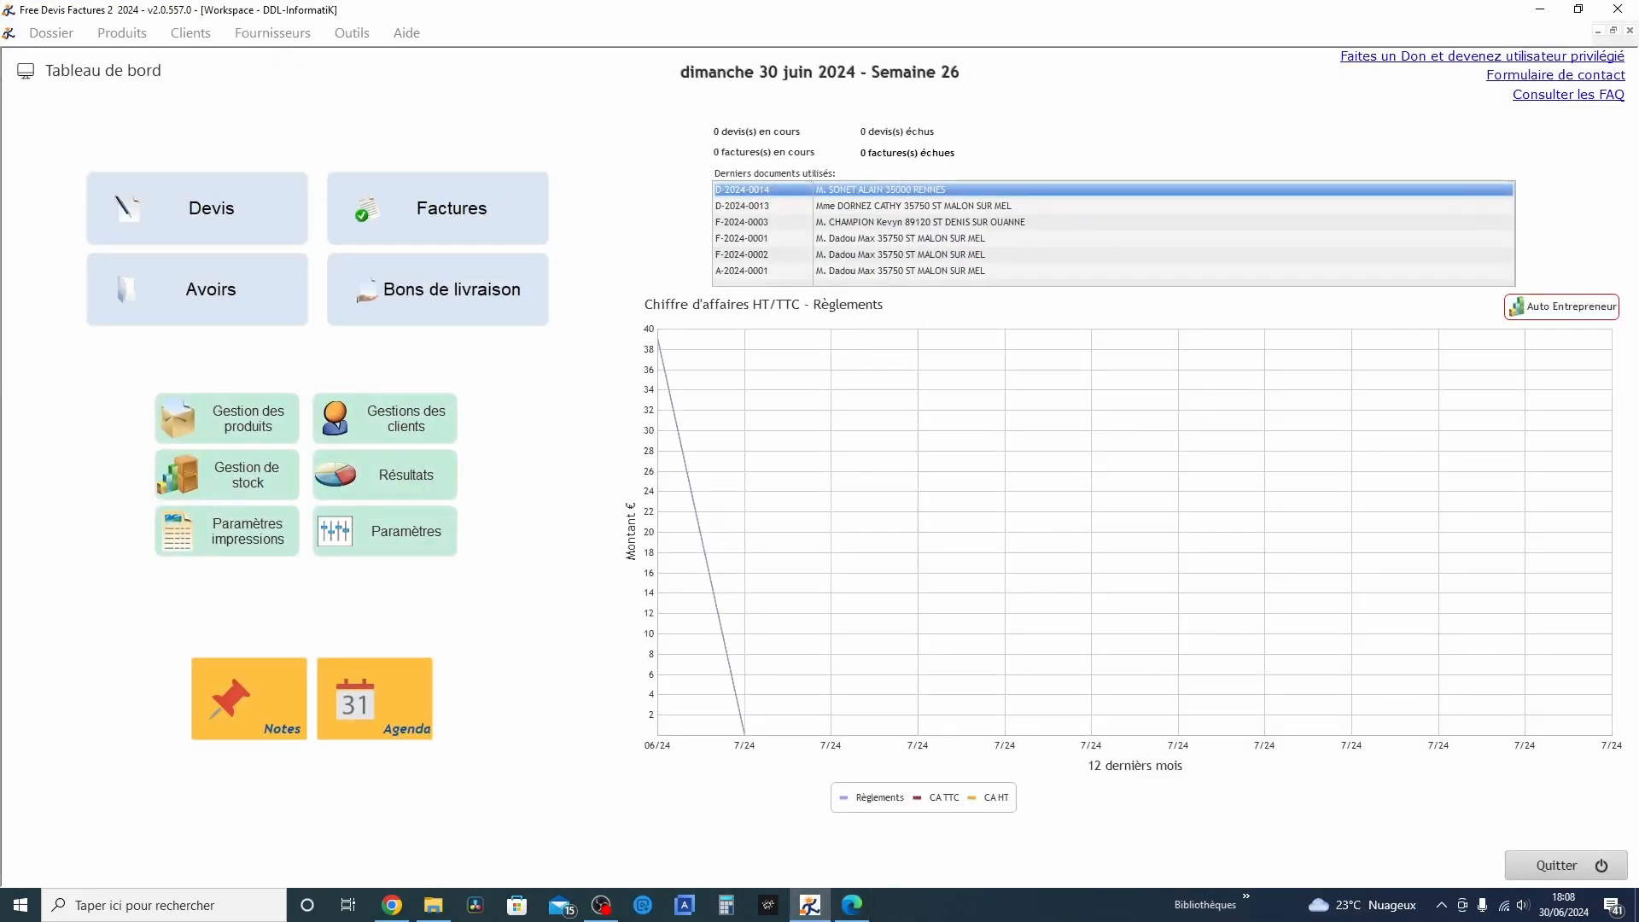
click(258, 535)
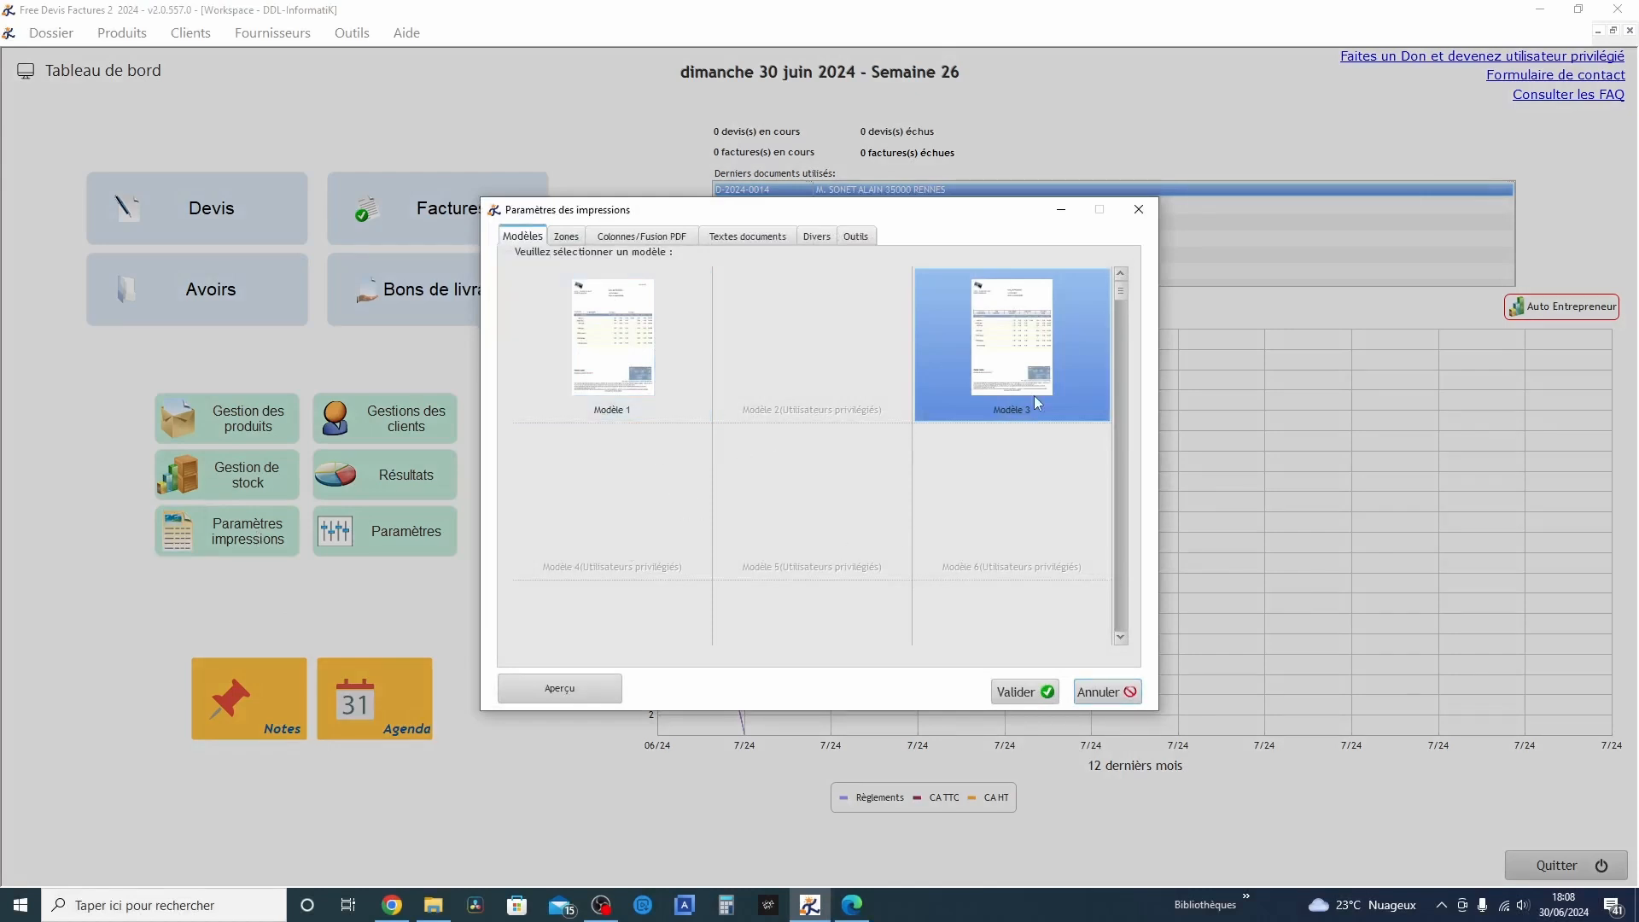
click(566, 237)
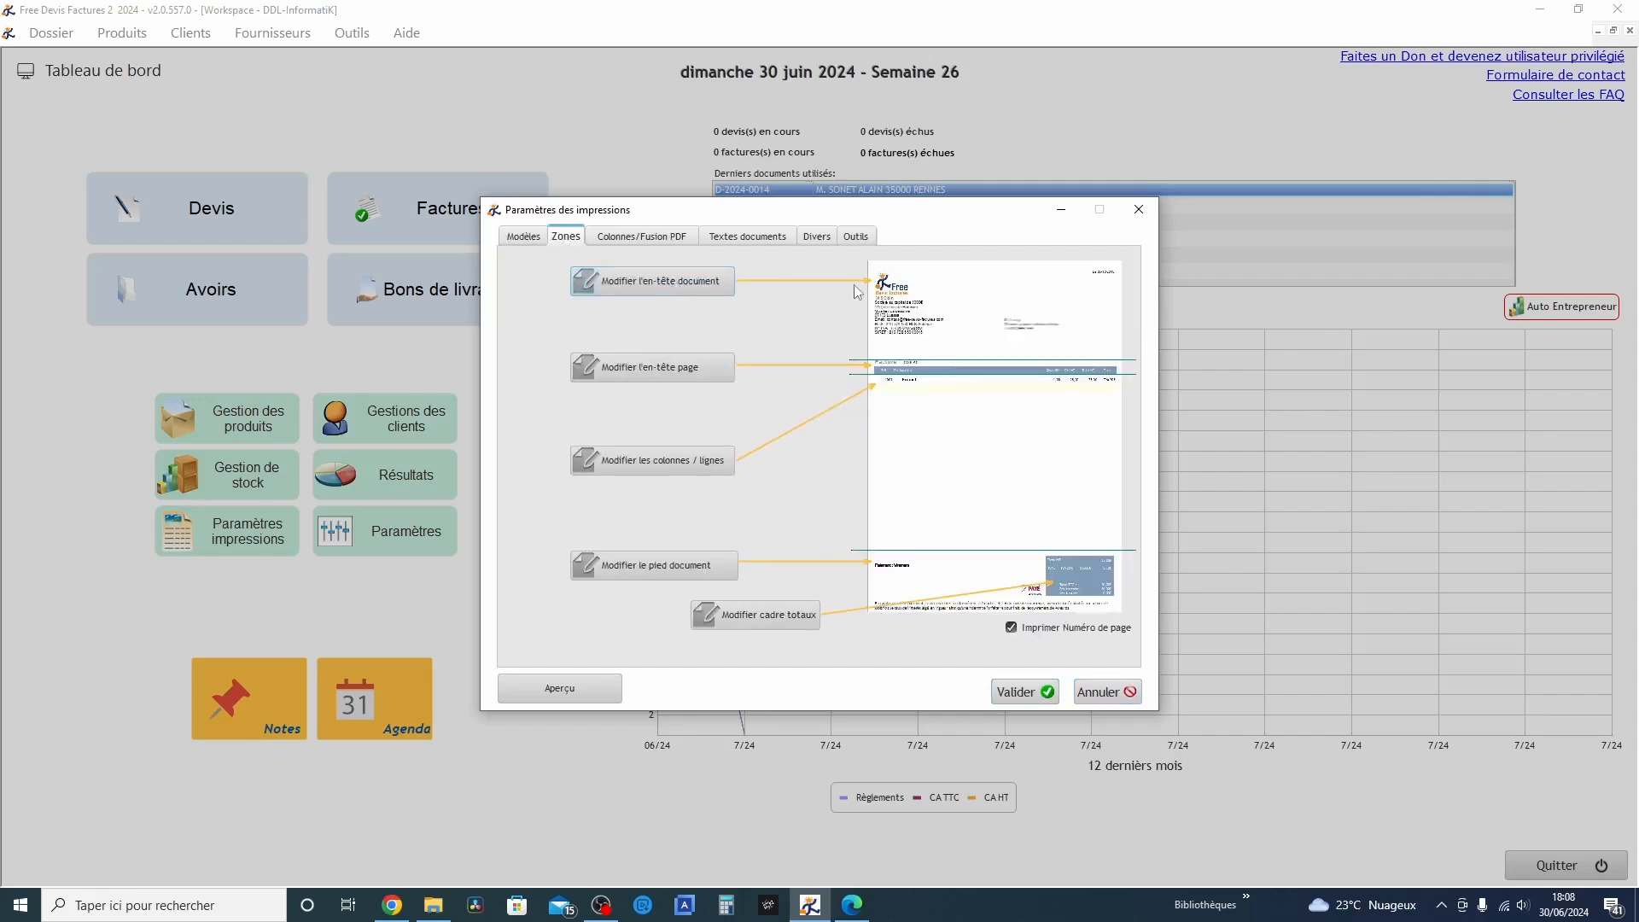
click(729, 285)
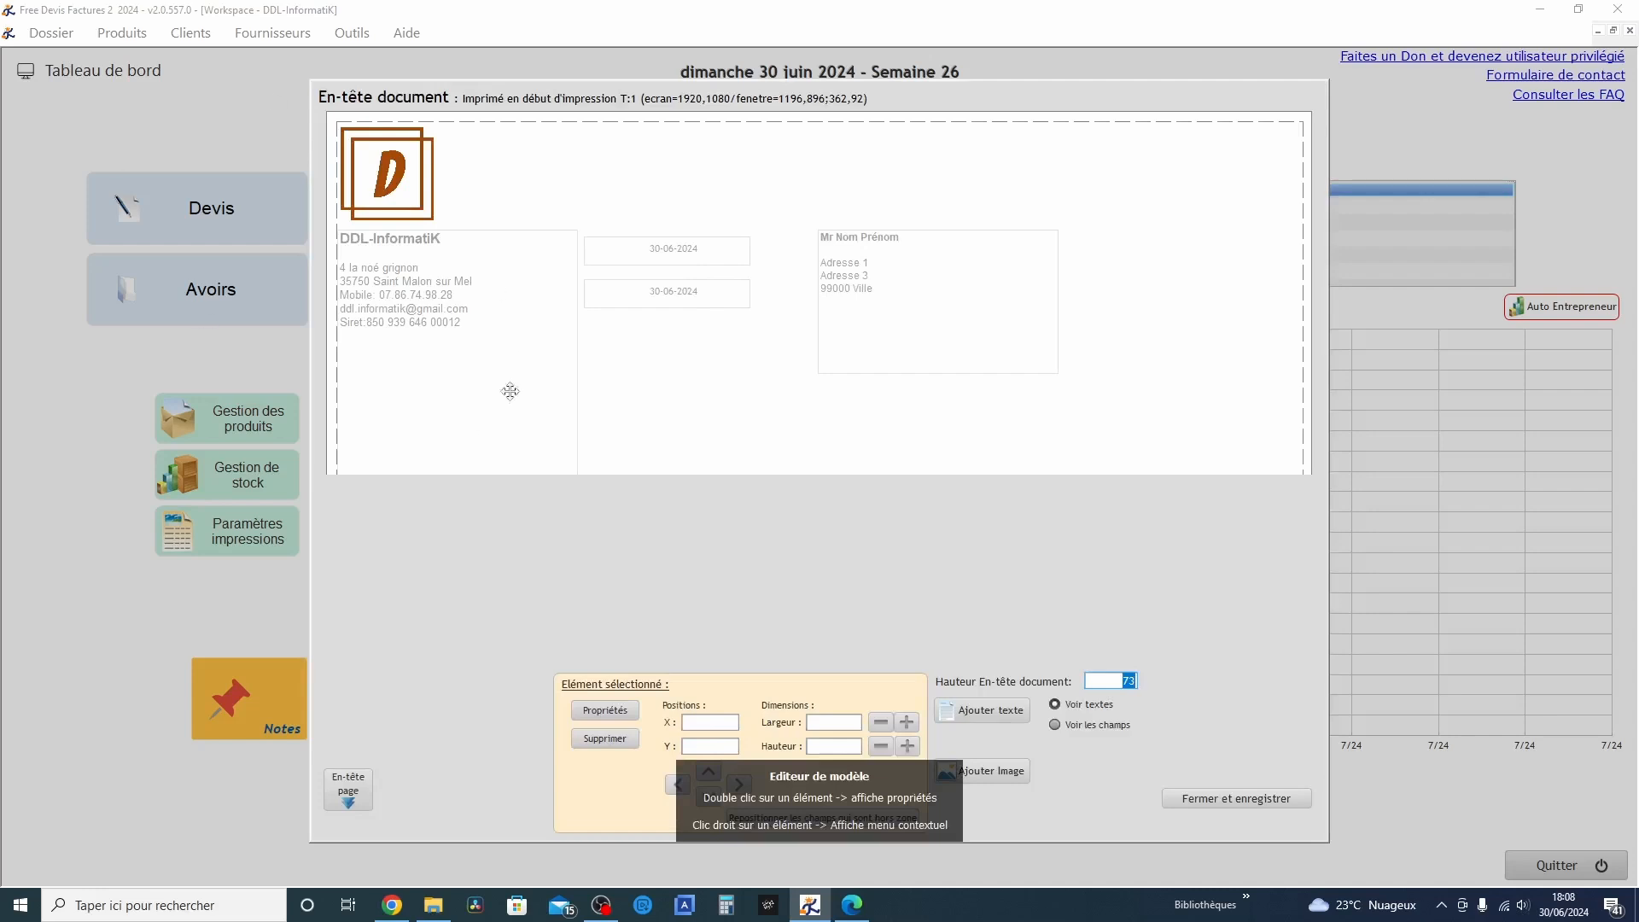
Examine the header's two date elements and the client address block's properties, including the list of insertable fields
click(676, 250)
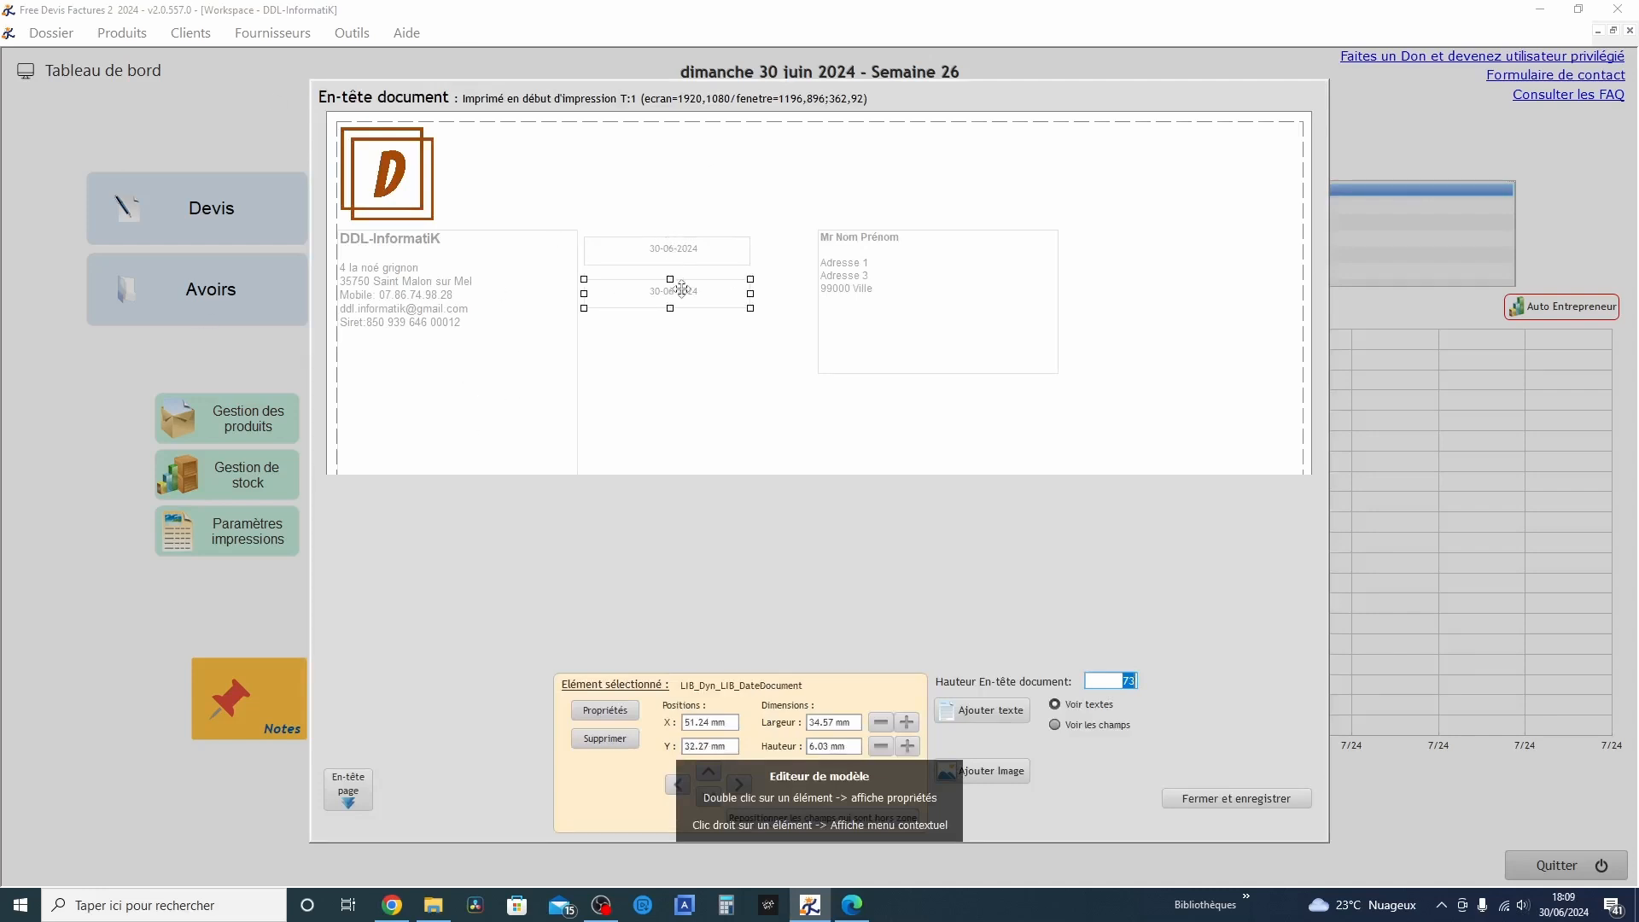
click(692, 256)
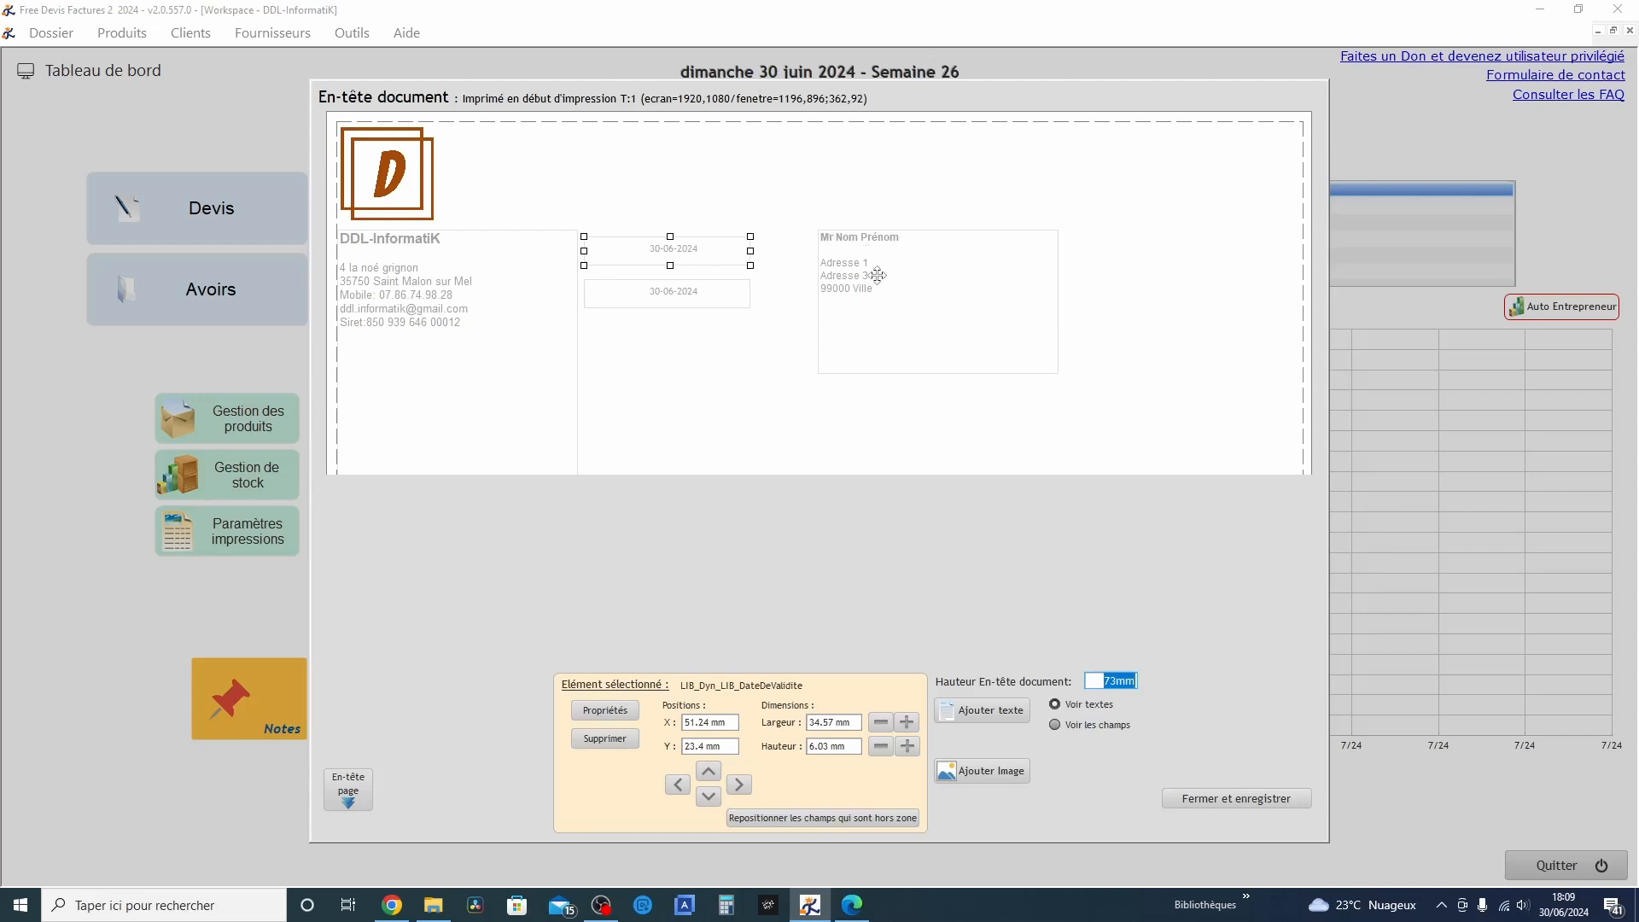
click(878, 275)
double_click(877, 274)
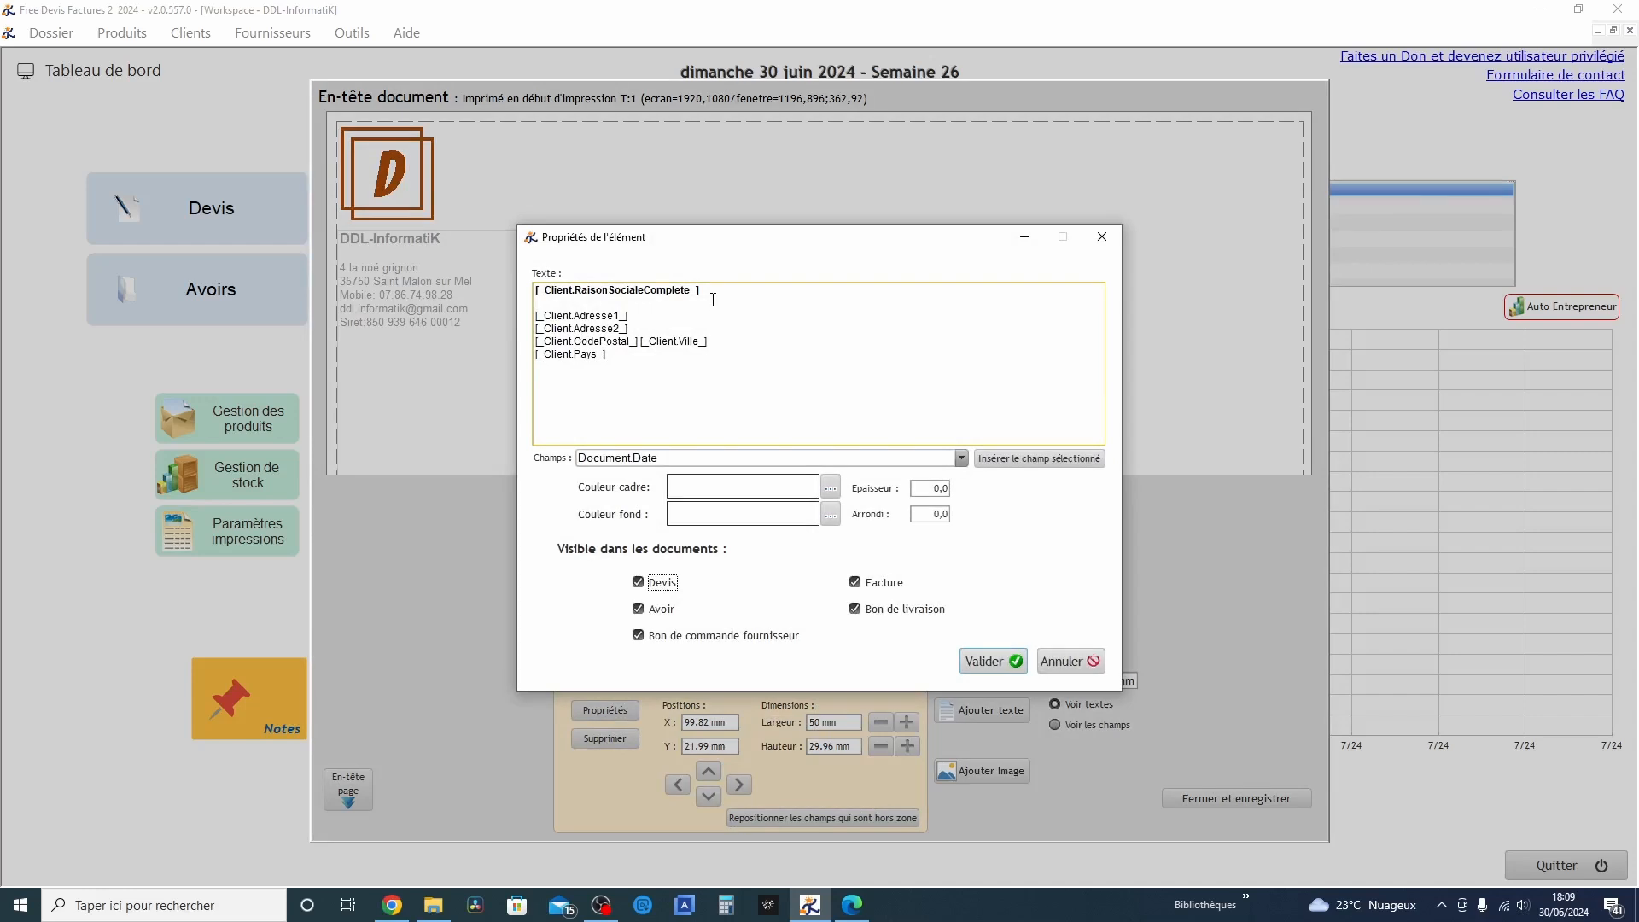
click(638, 361)
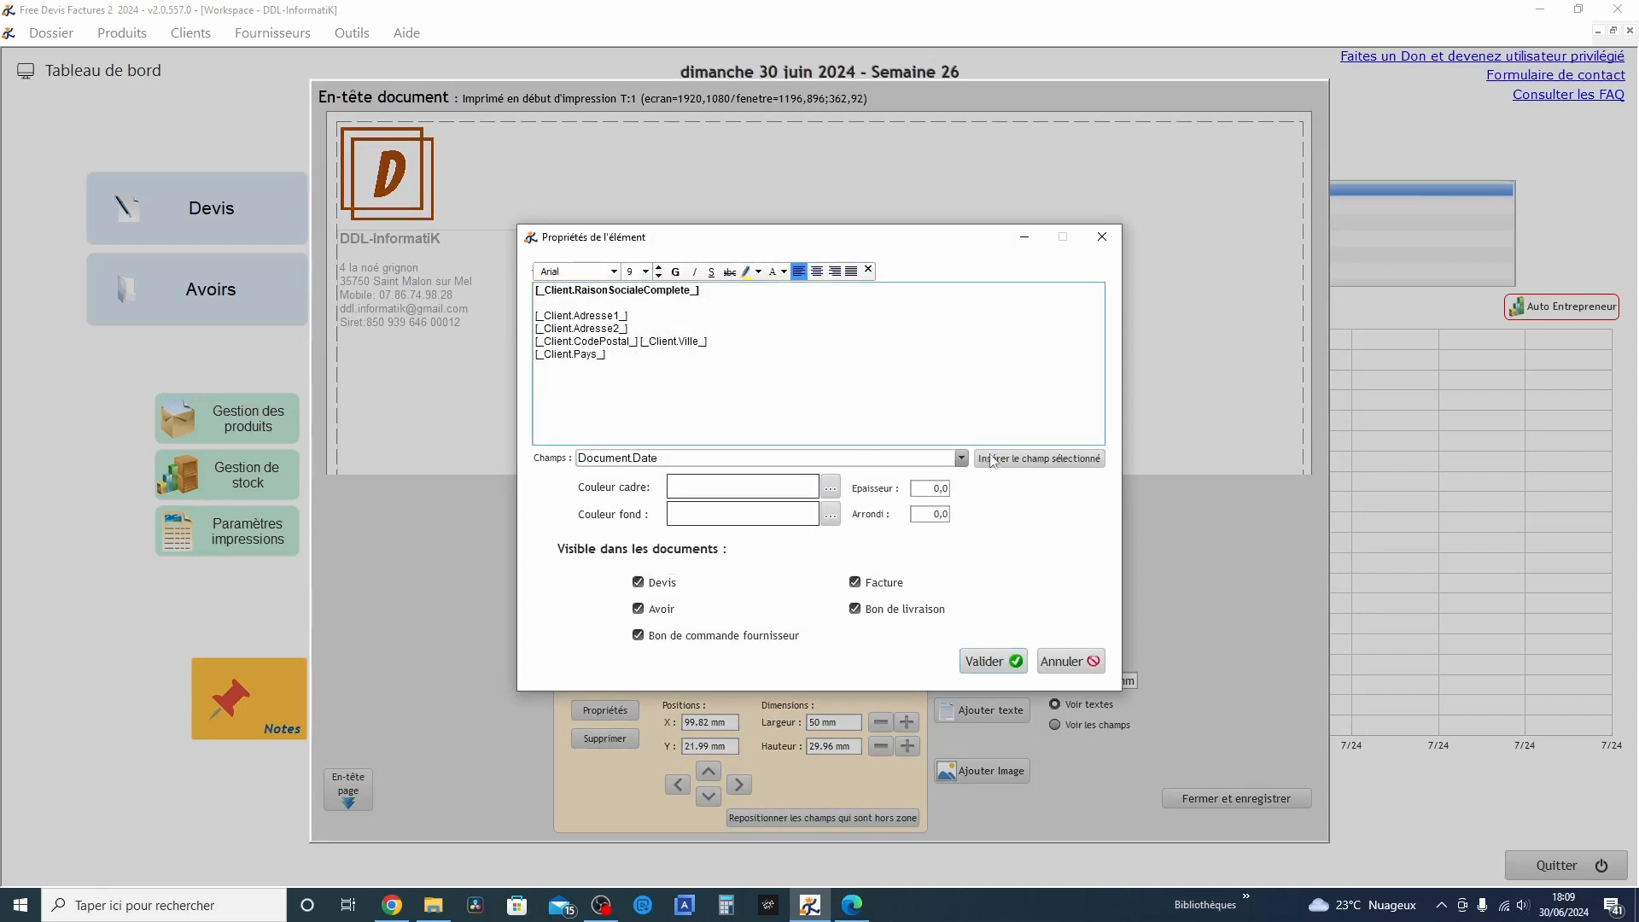
click(961, 459)
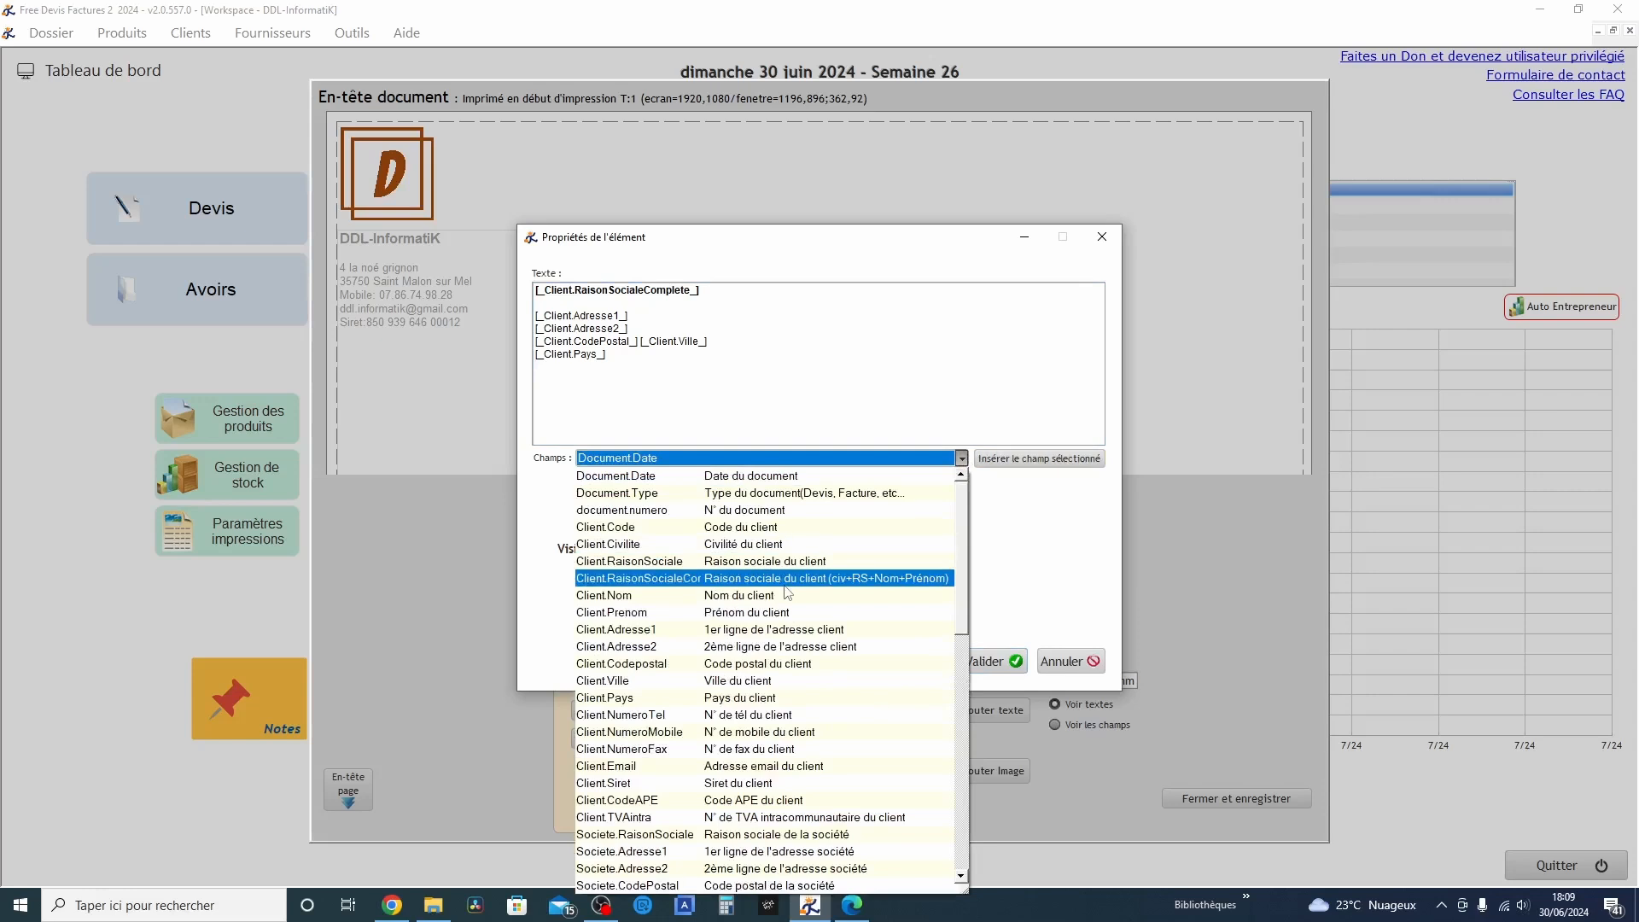
scroll(802, 581, down, 12)
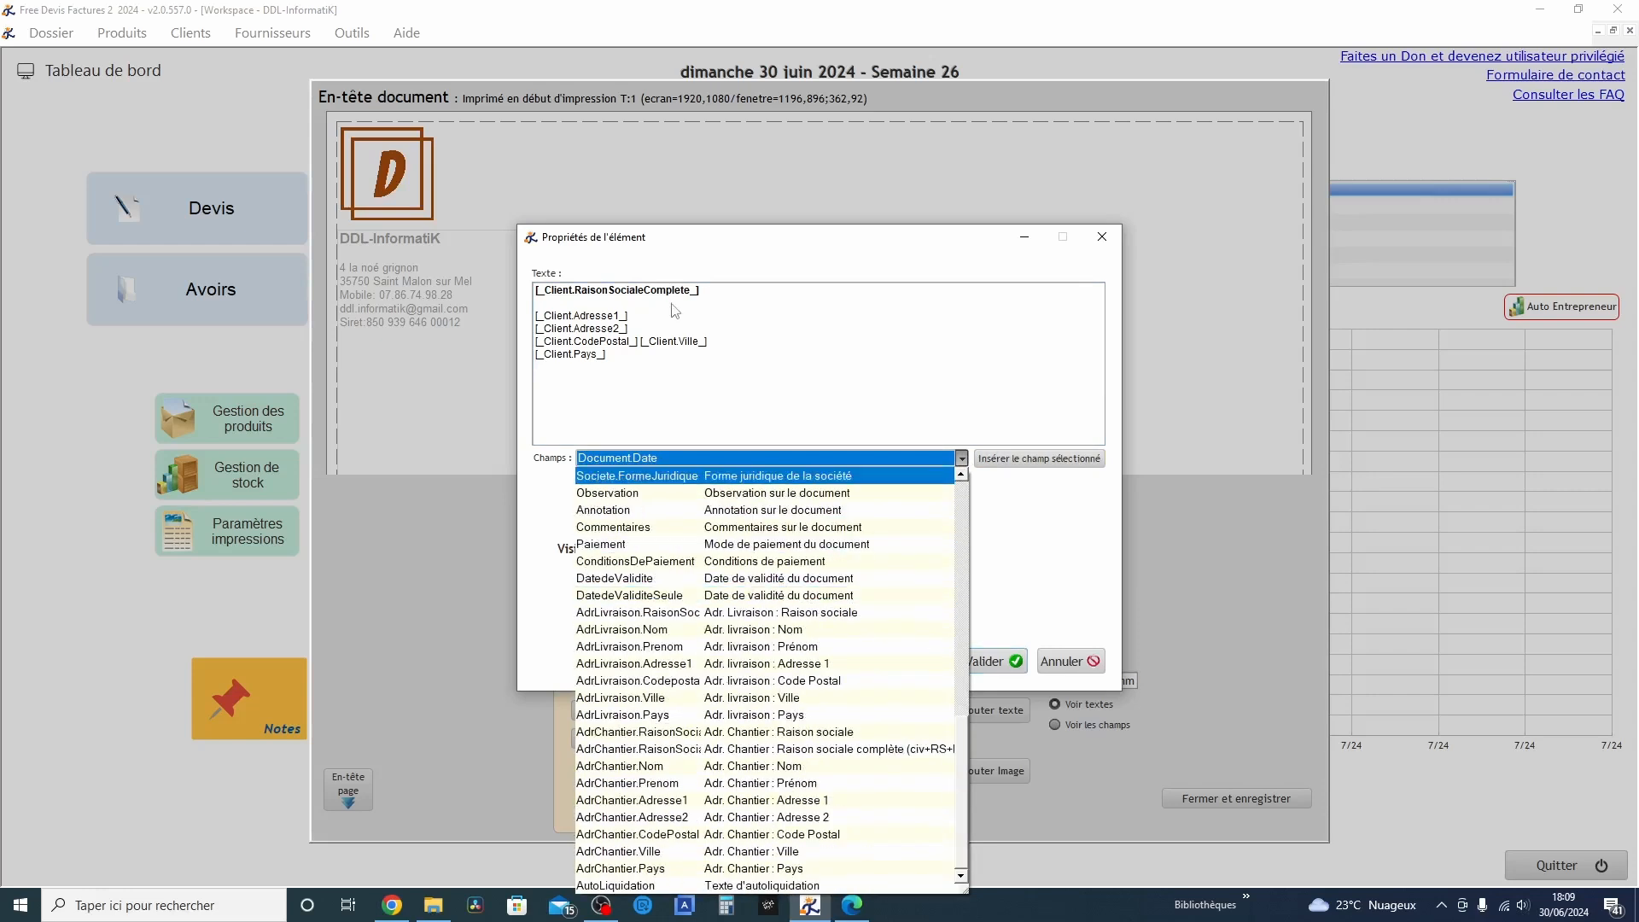
click(898, 382)
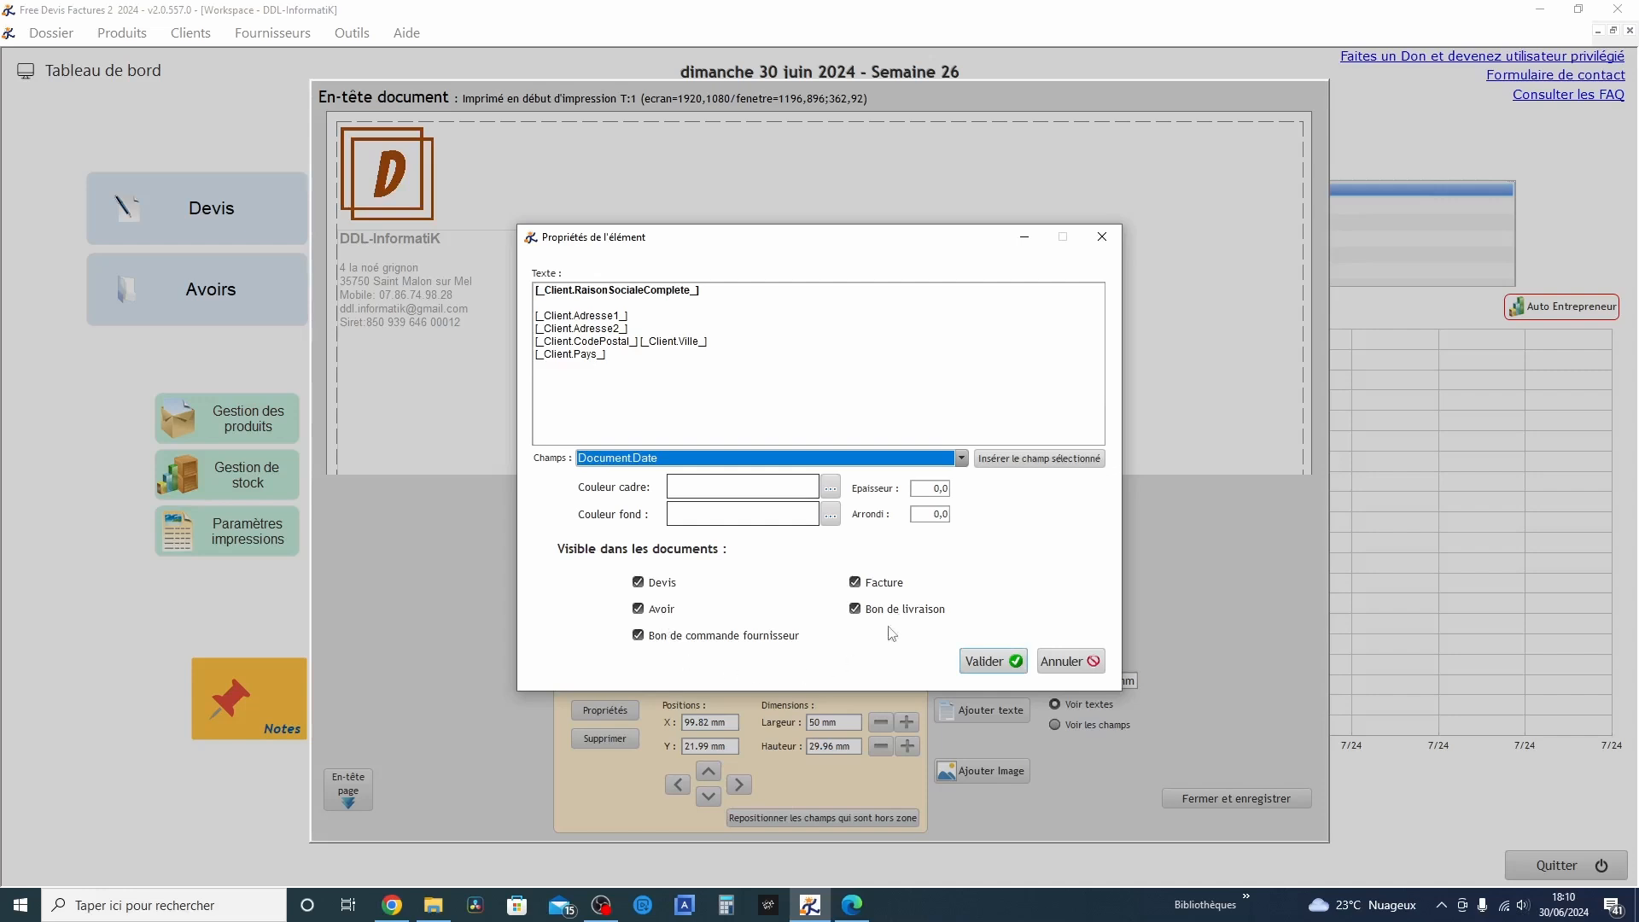
click(973, 665)
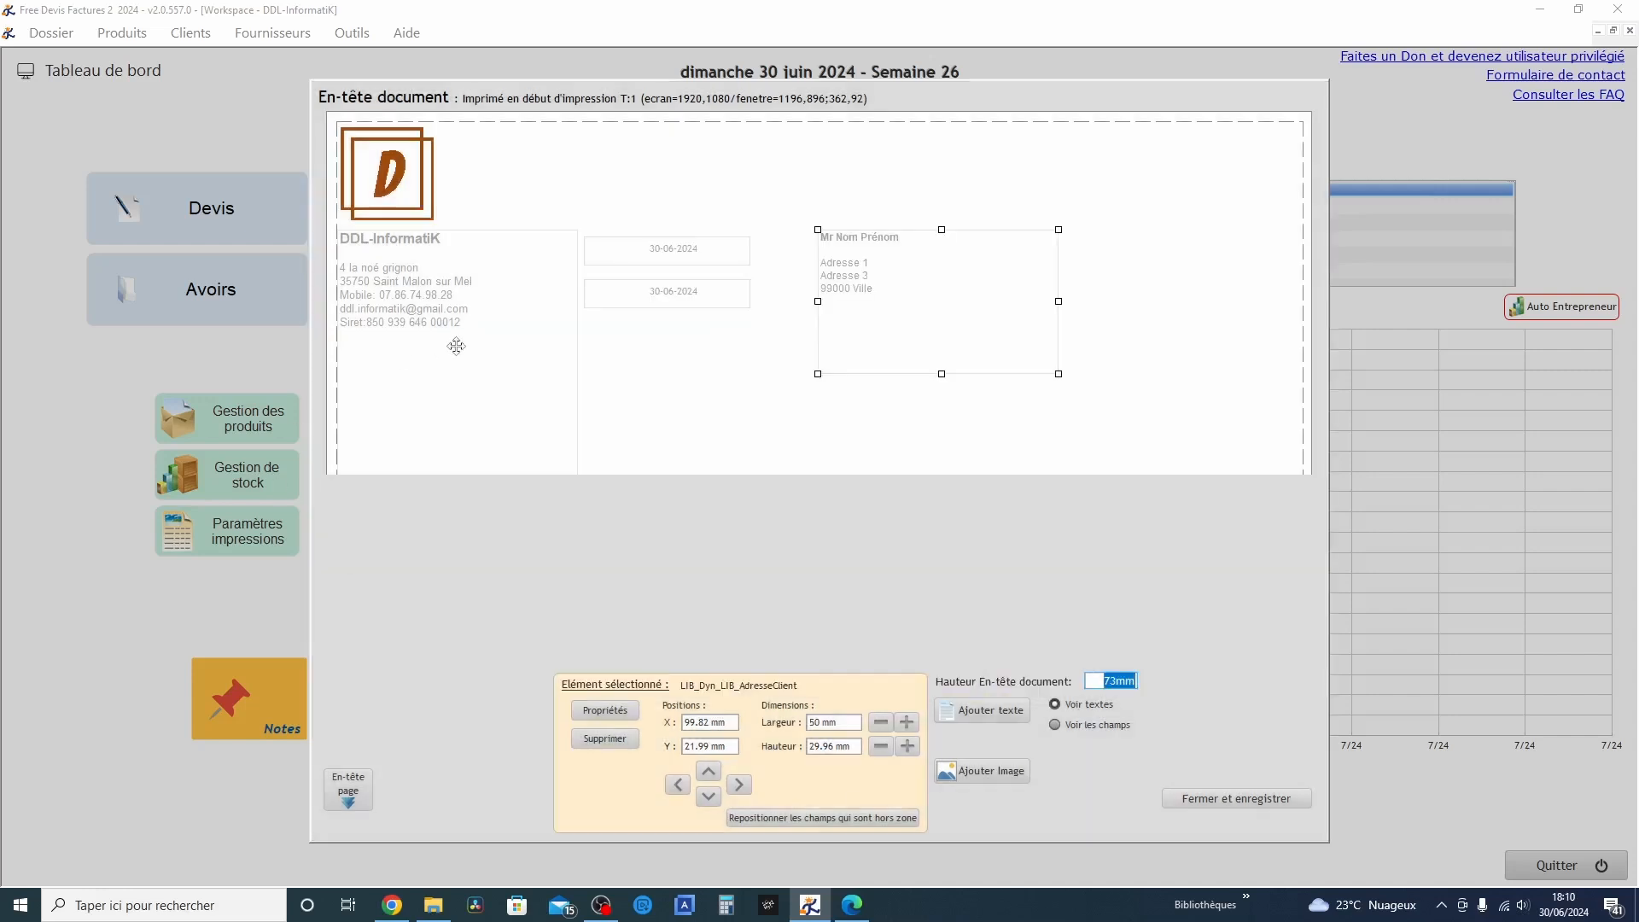
Set the company name field's text colour to black in the header's company details block, and save the document header
double_click(450, 266)
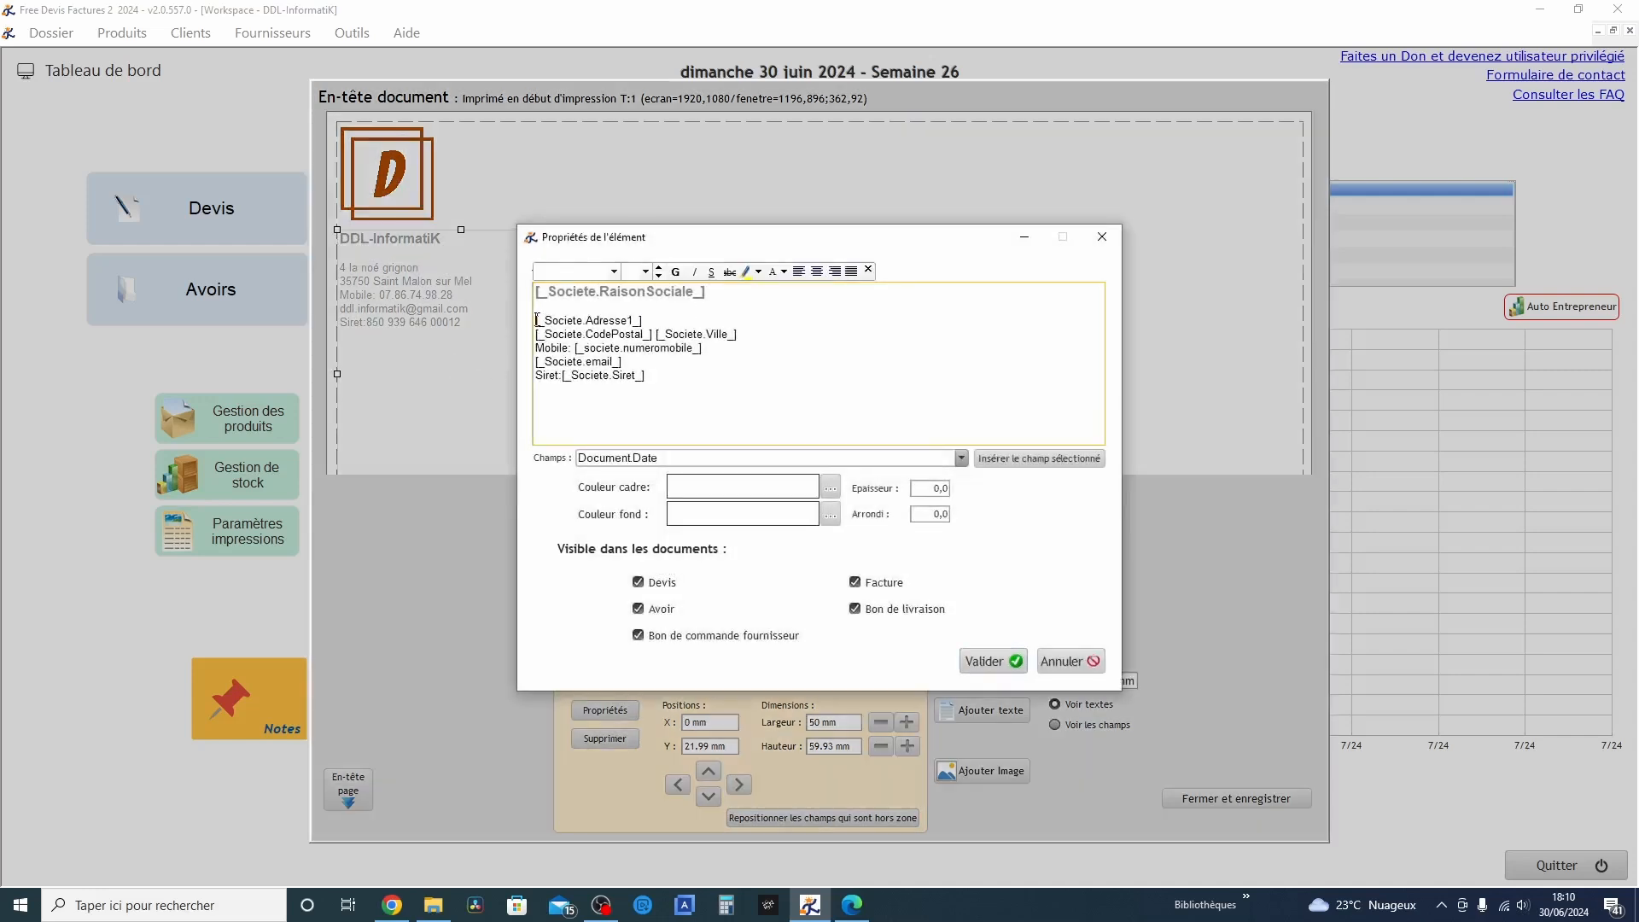
click(618, 397)
key(BackSpace)
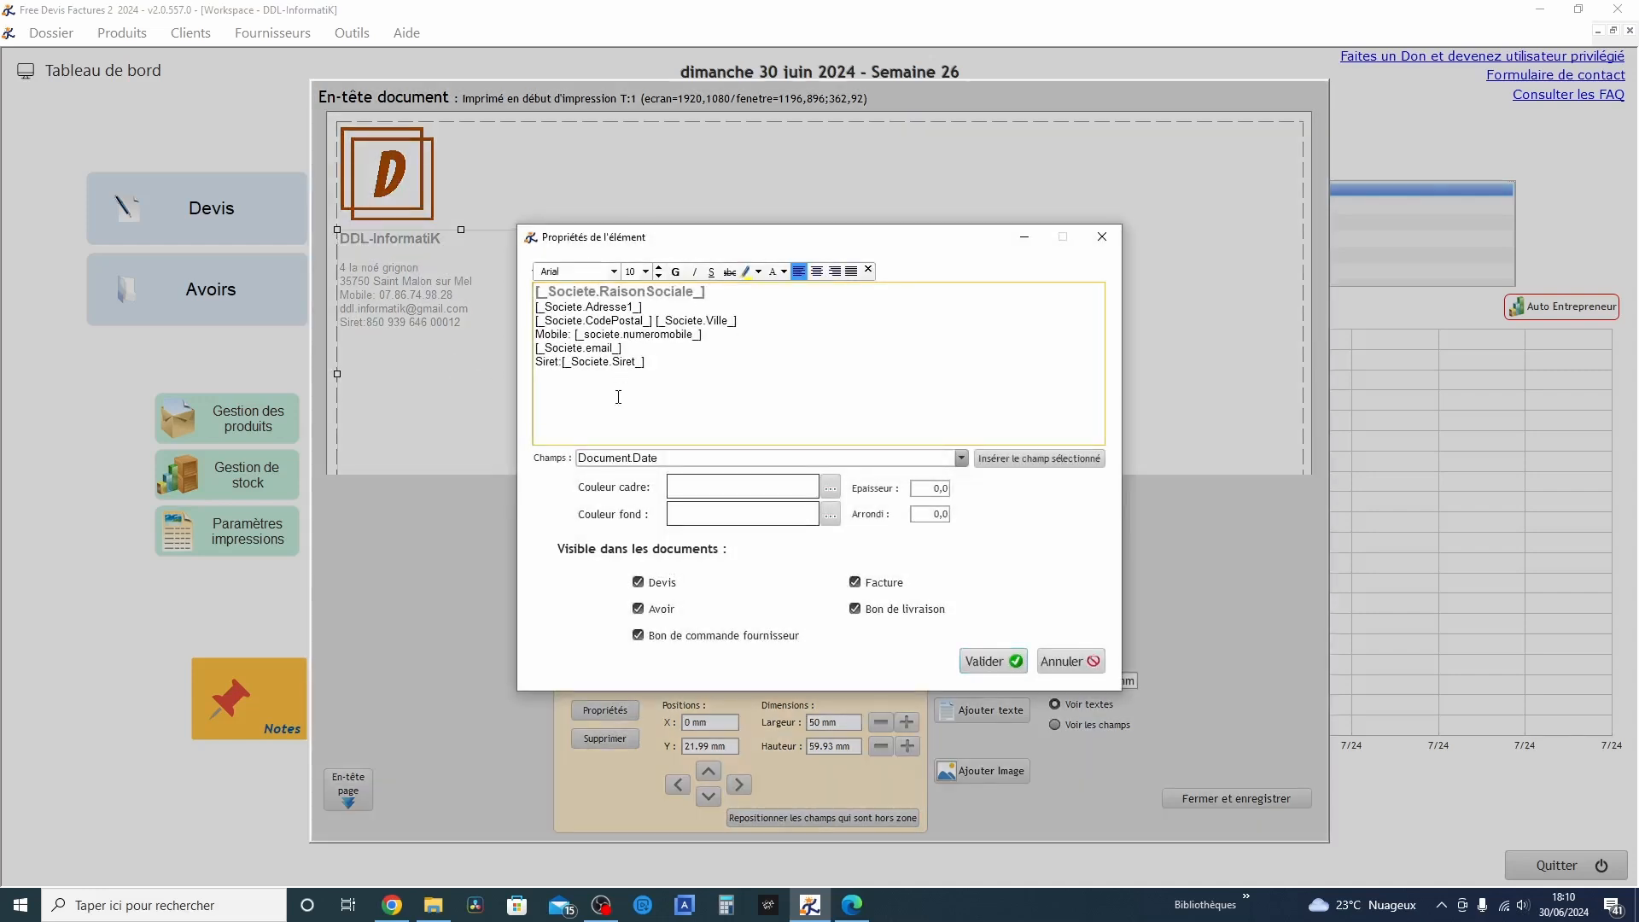
key(Return)
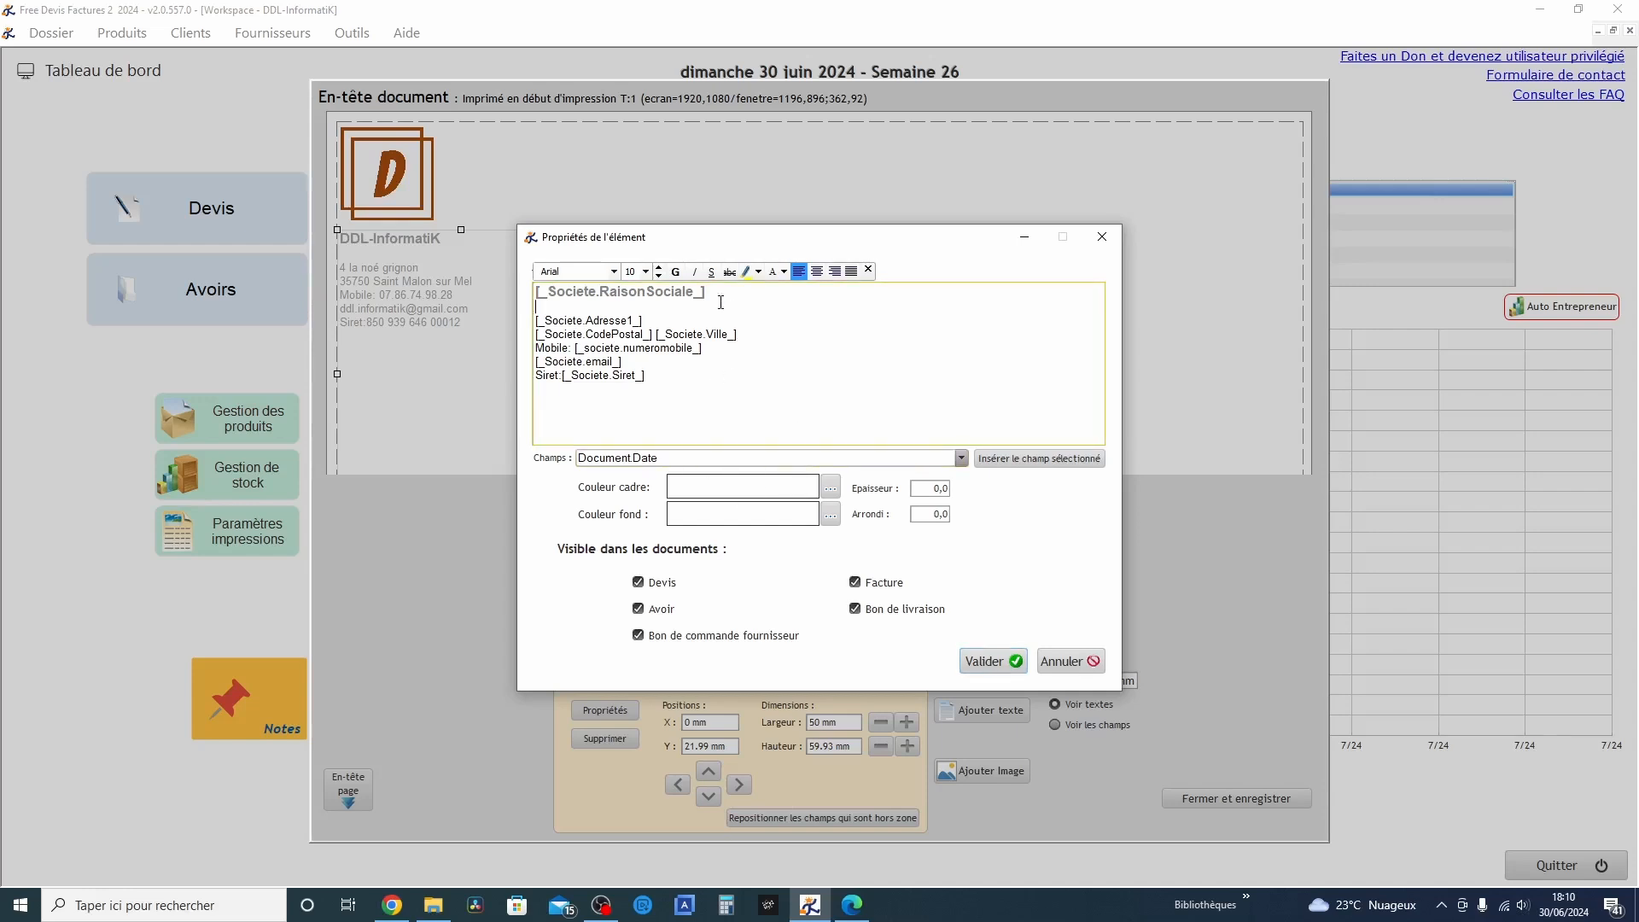
key(ctrl+a)
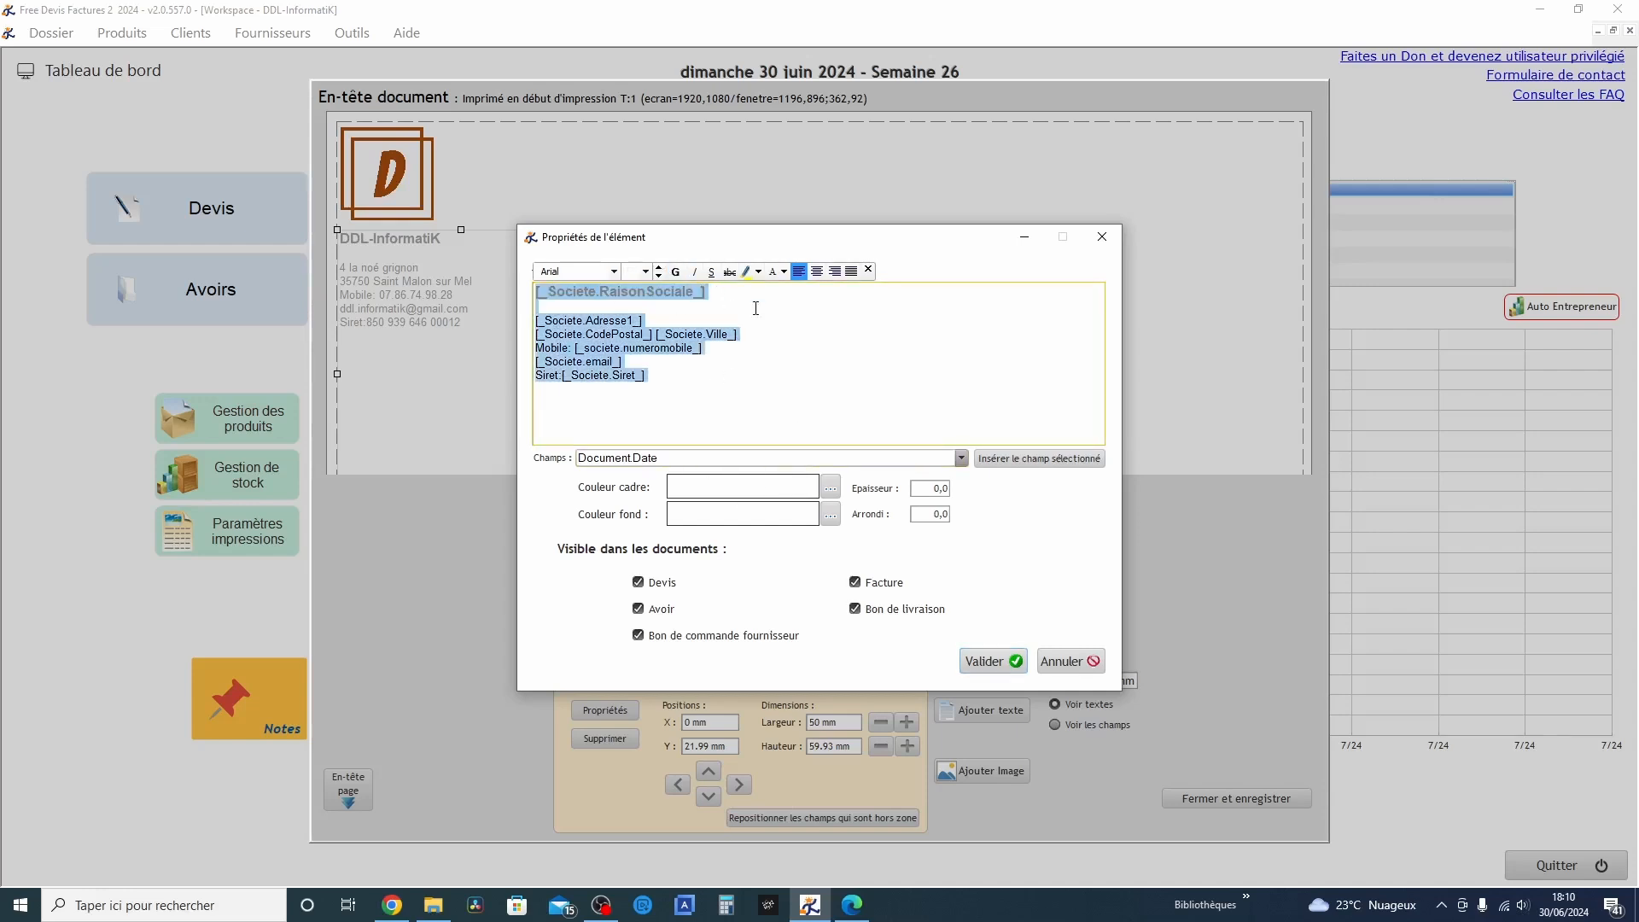
click(755, 308)
drag(708, 293, 529, 293)
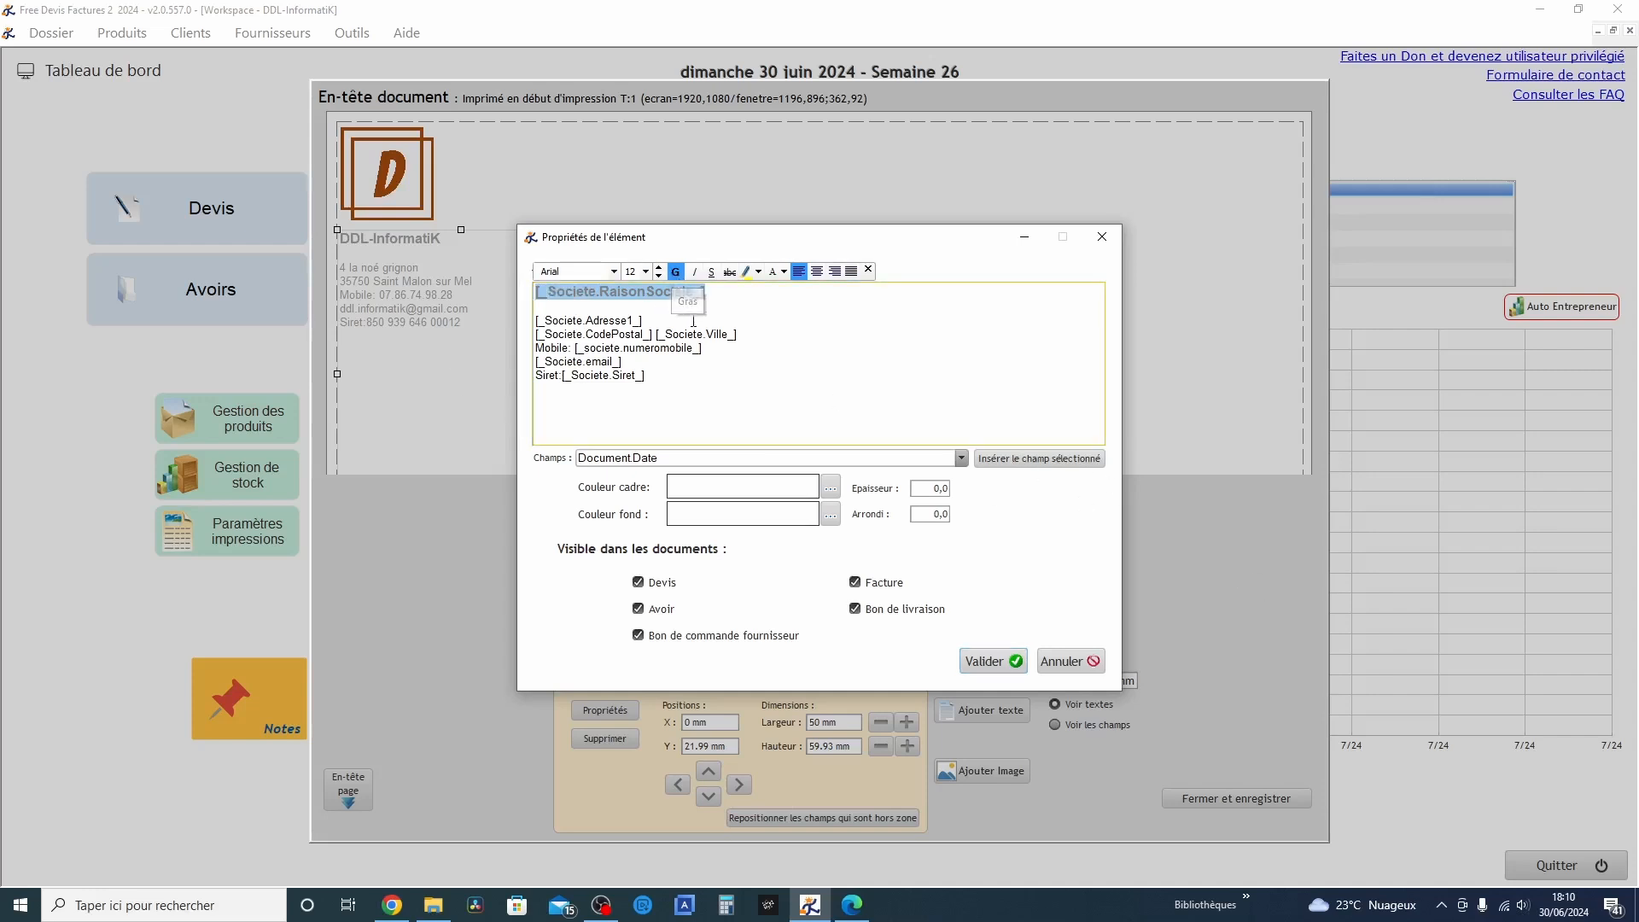
click(784, 272)
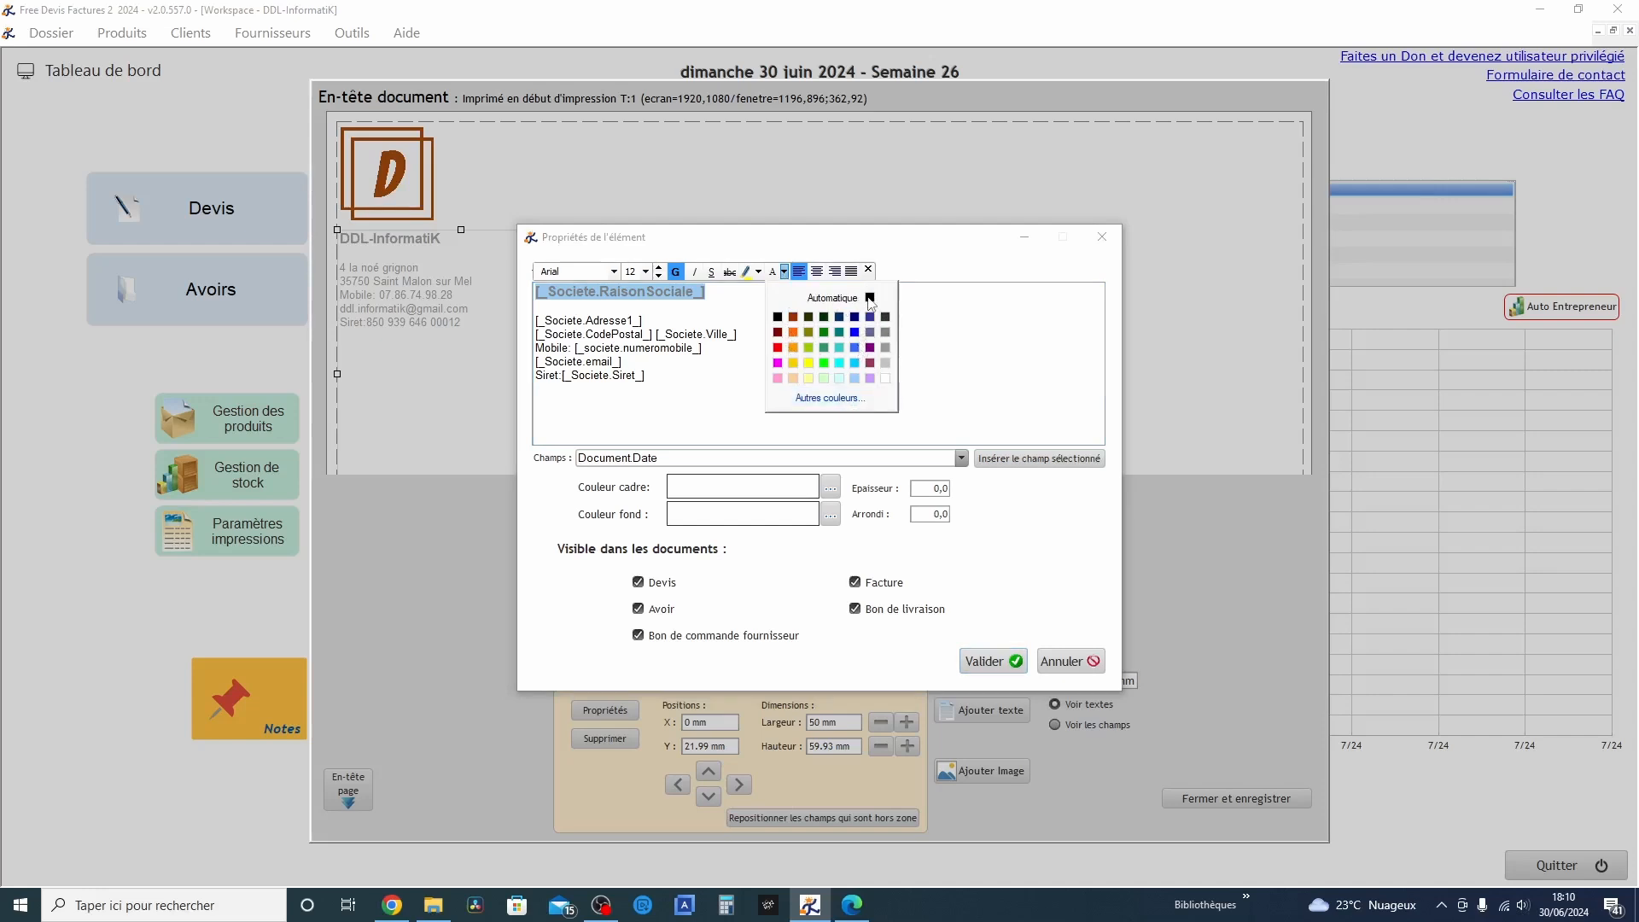
click(780, 323)
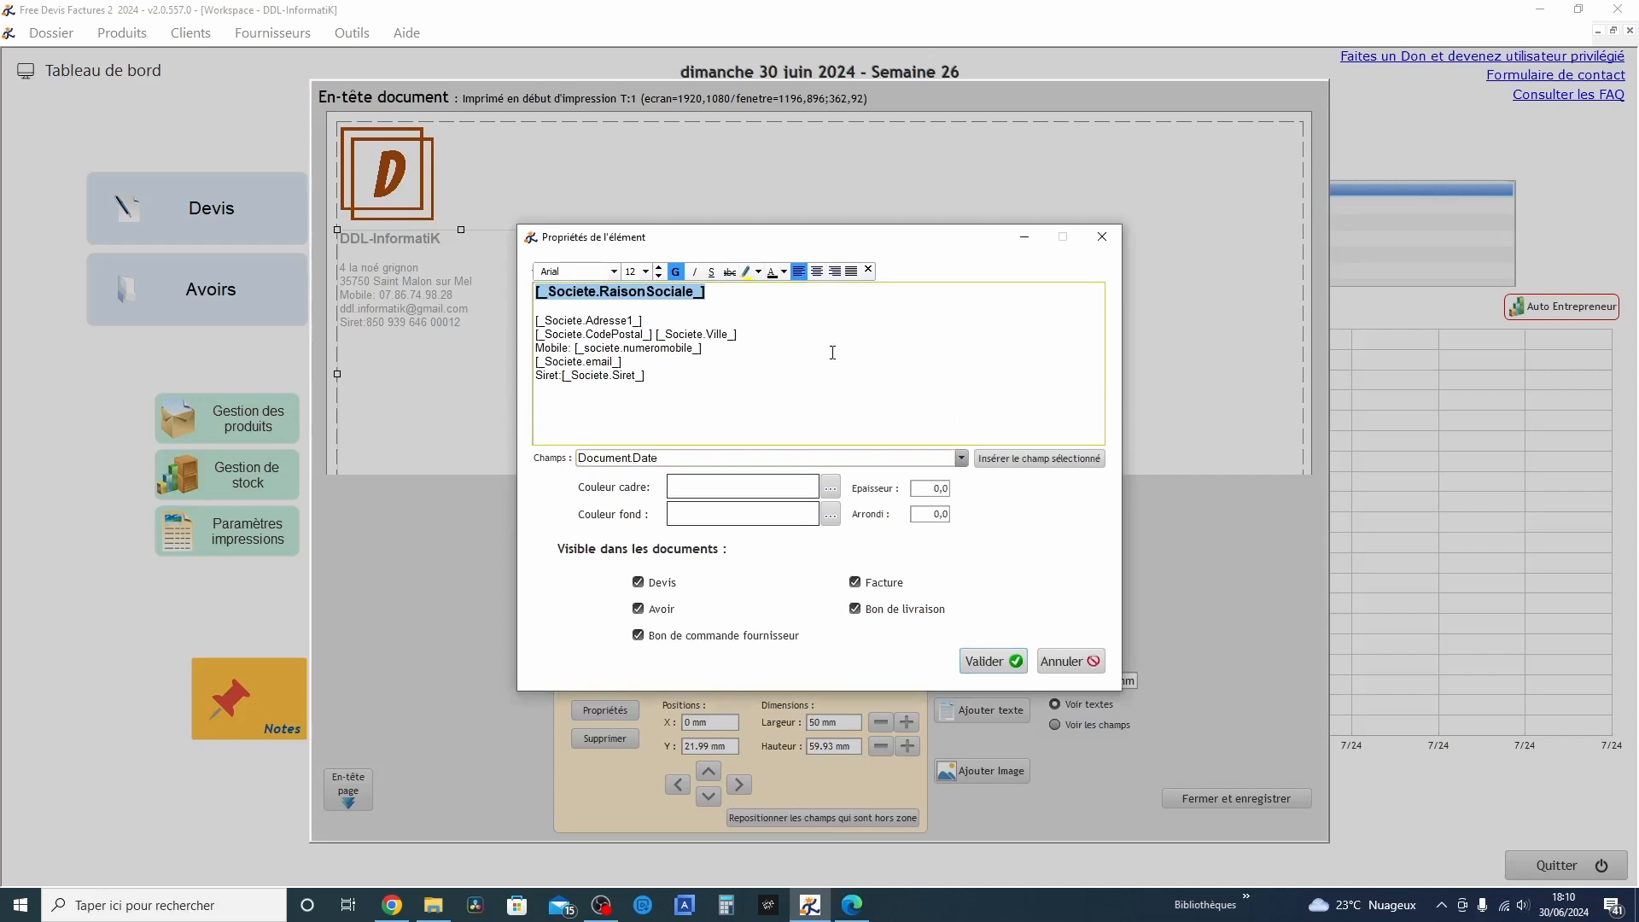
click(1000, 665)
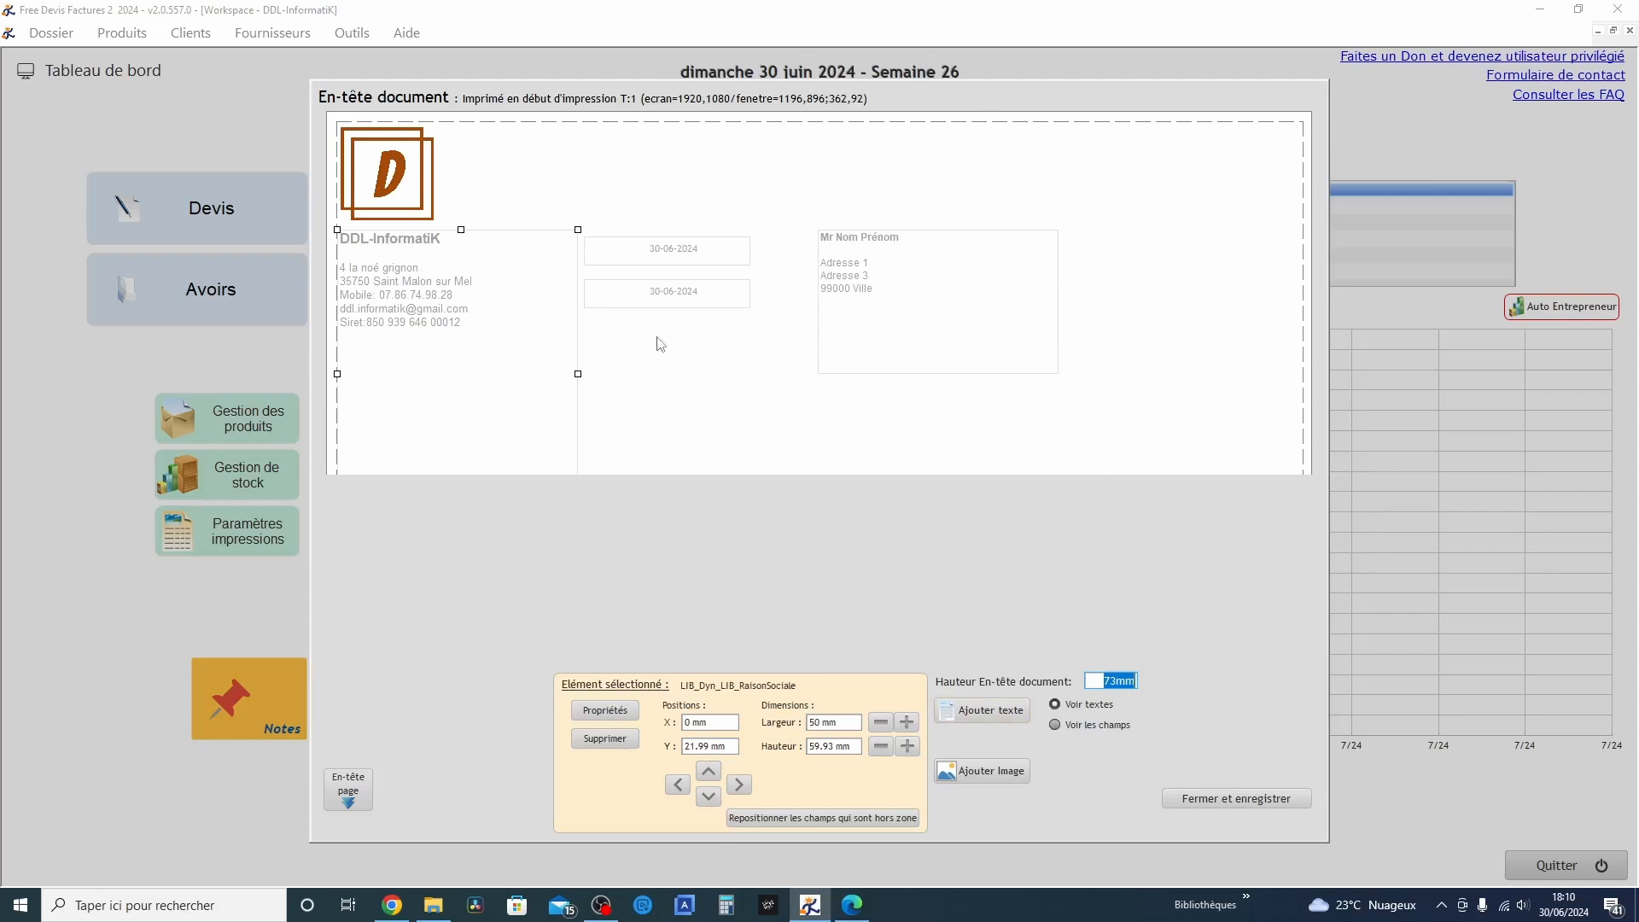
click(936, 284)
click(1239, 802)
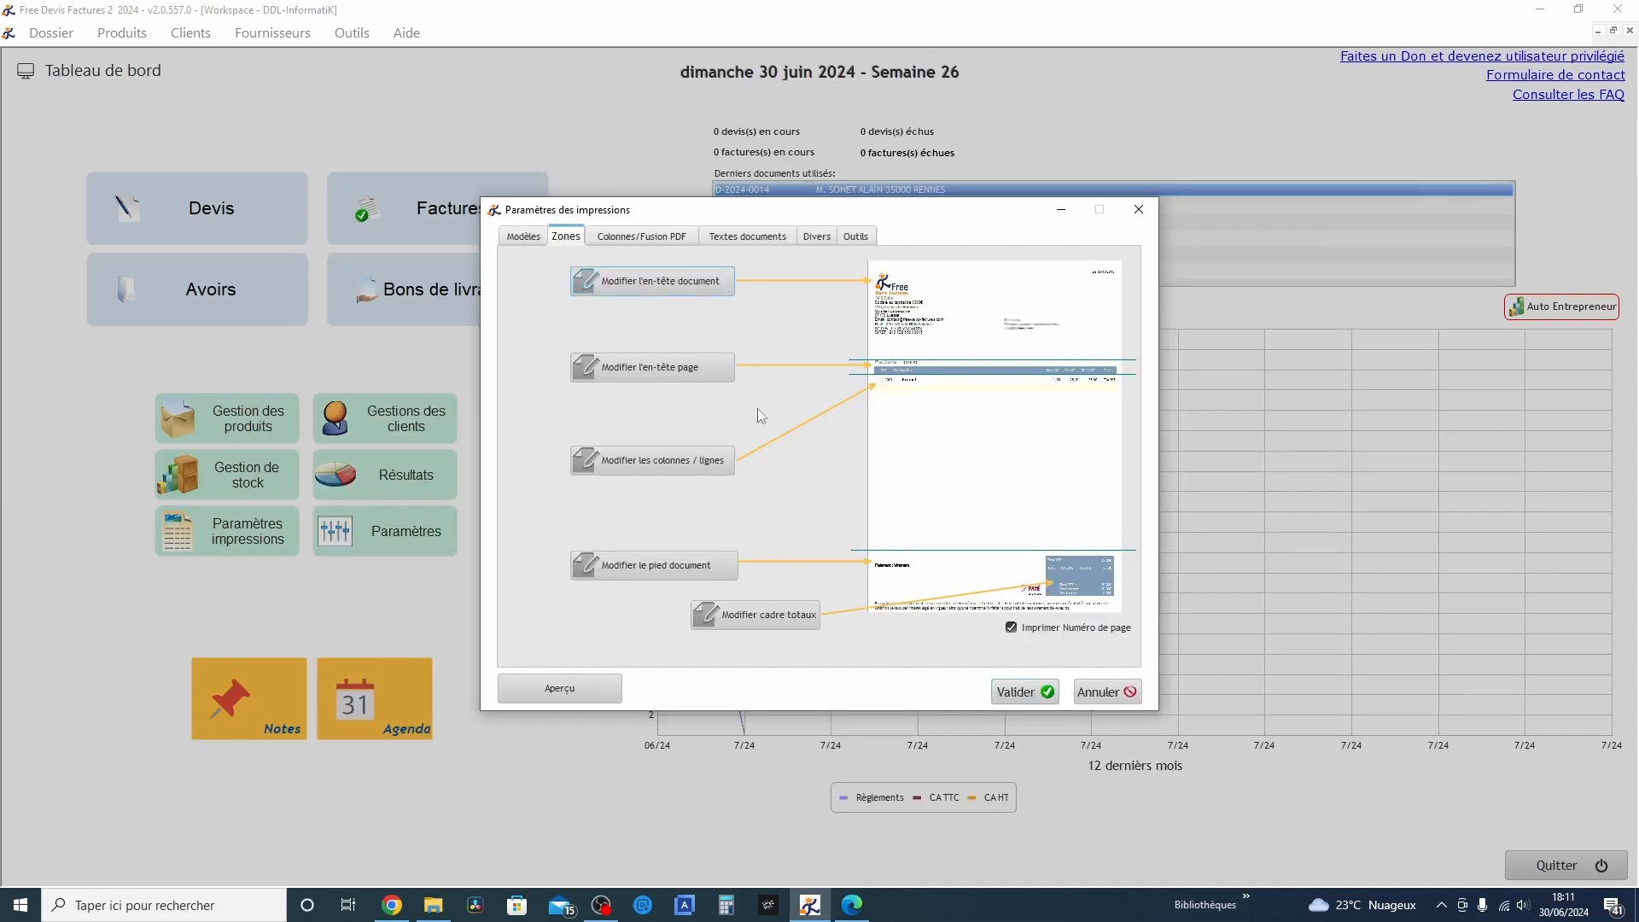
Inspect the layout of the page header zone and return to the list of print zones
click(658, 378)
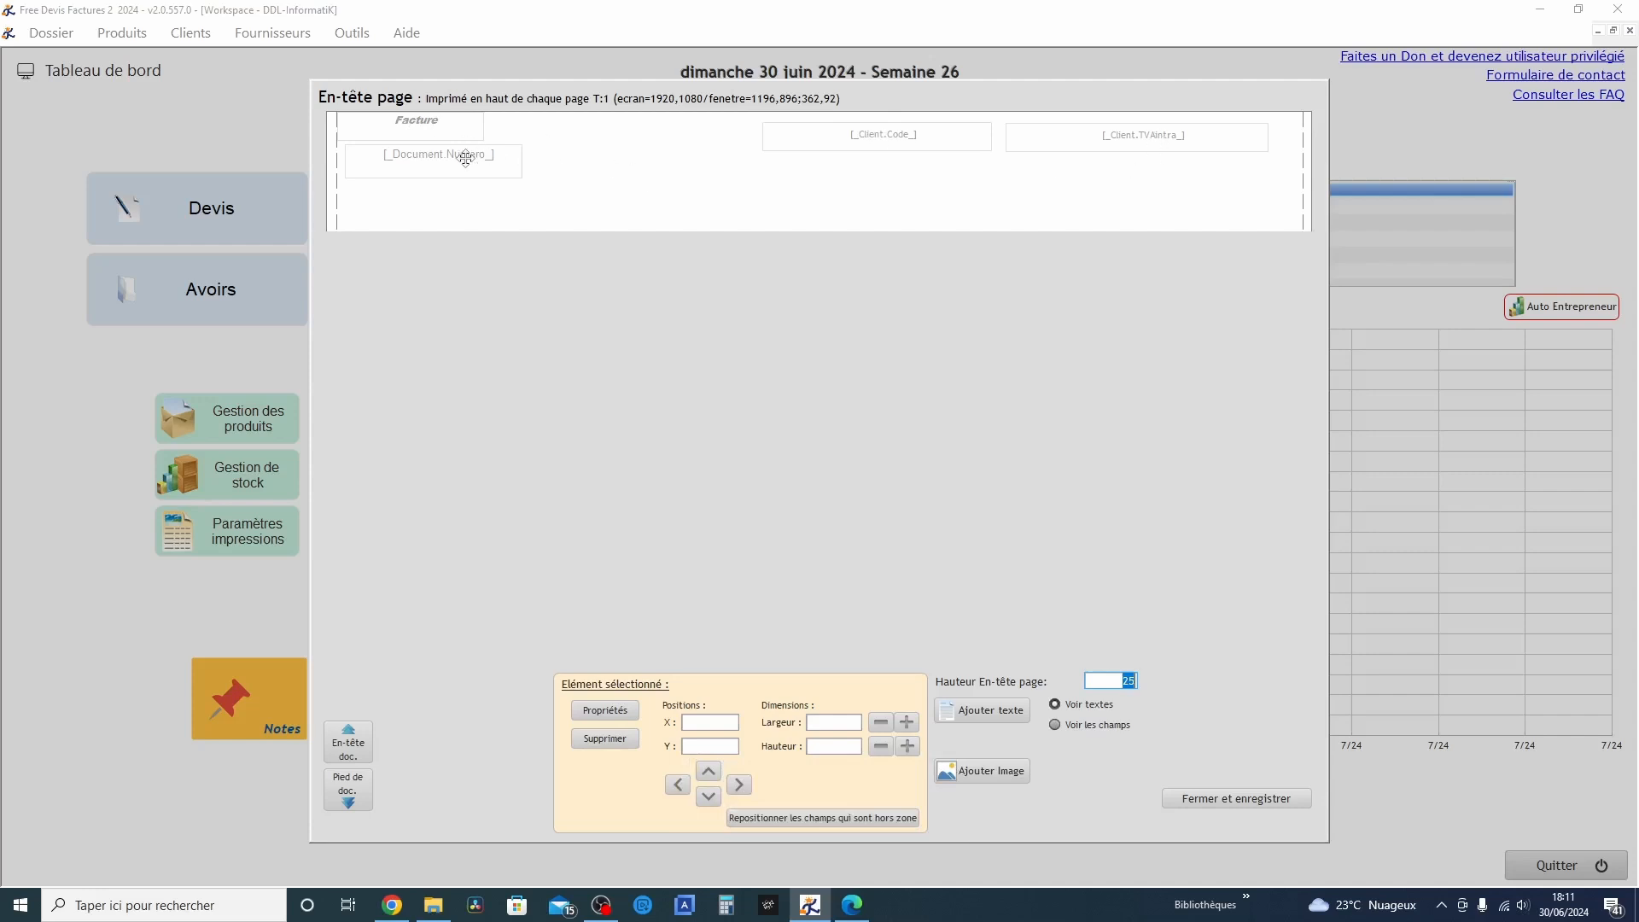
click(1260, 799)
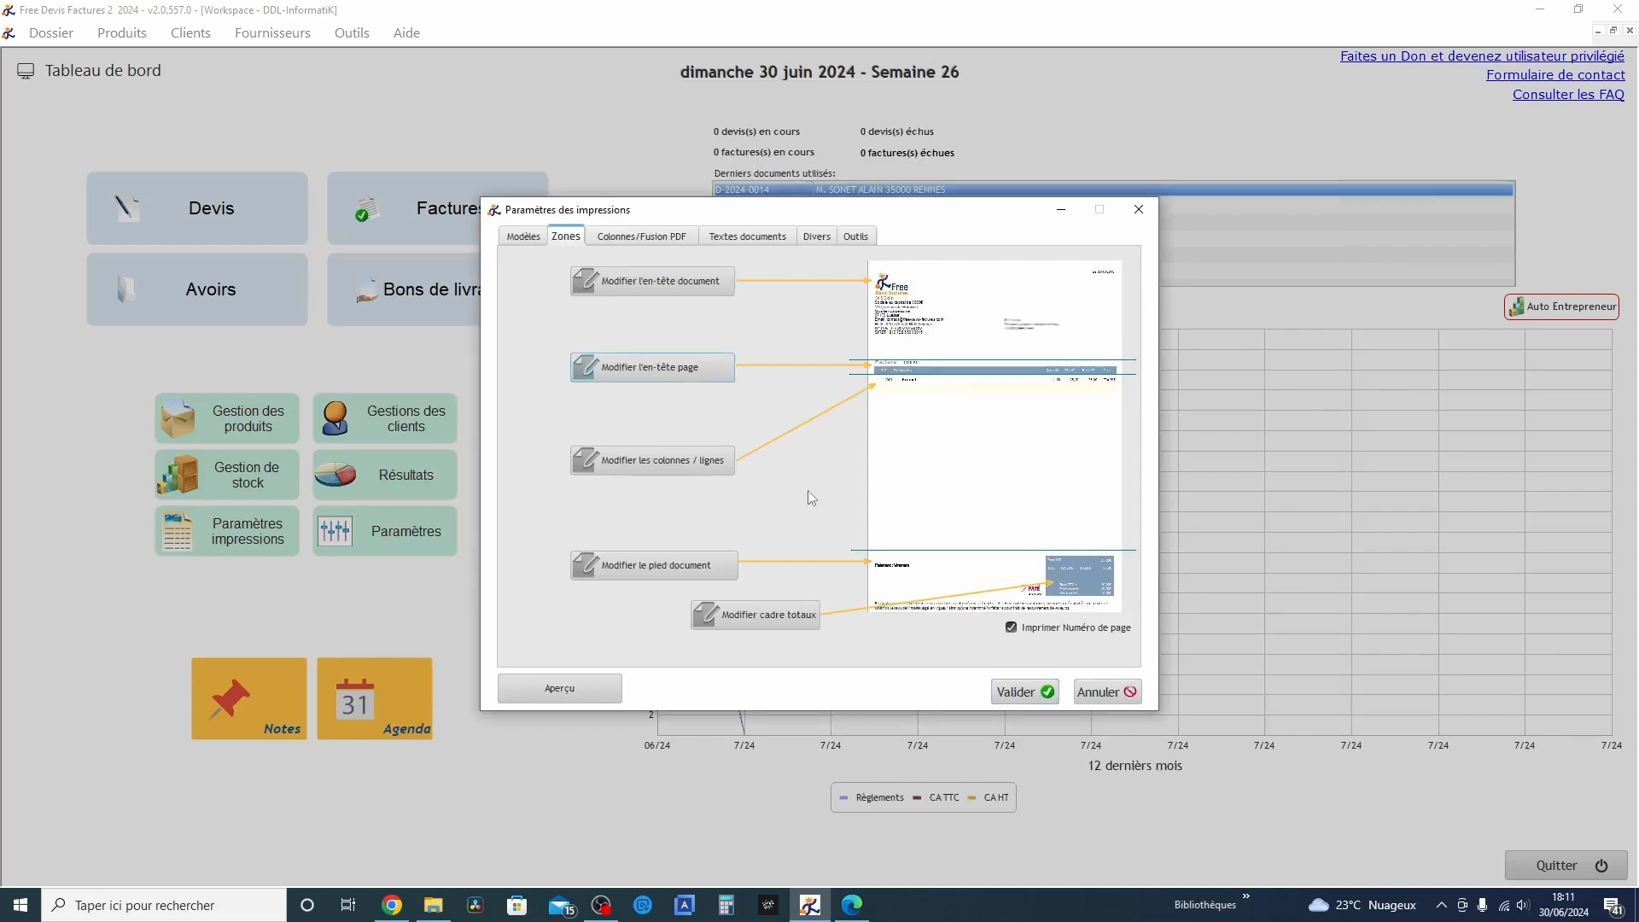
Review the column settings for Référence, Désignation and Unité, including the text colour option of the Référence column
click(668, 461)
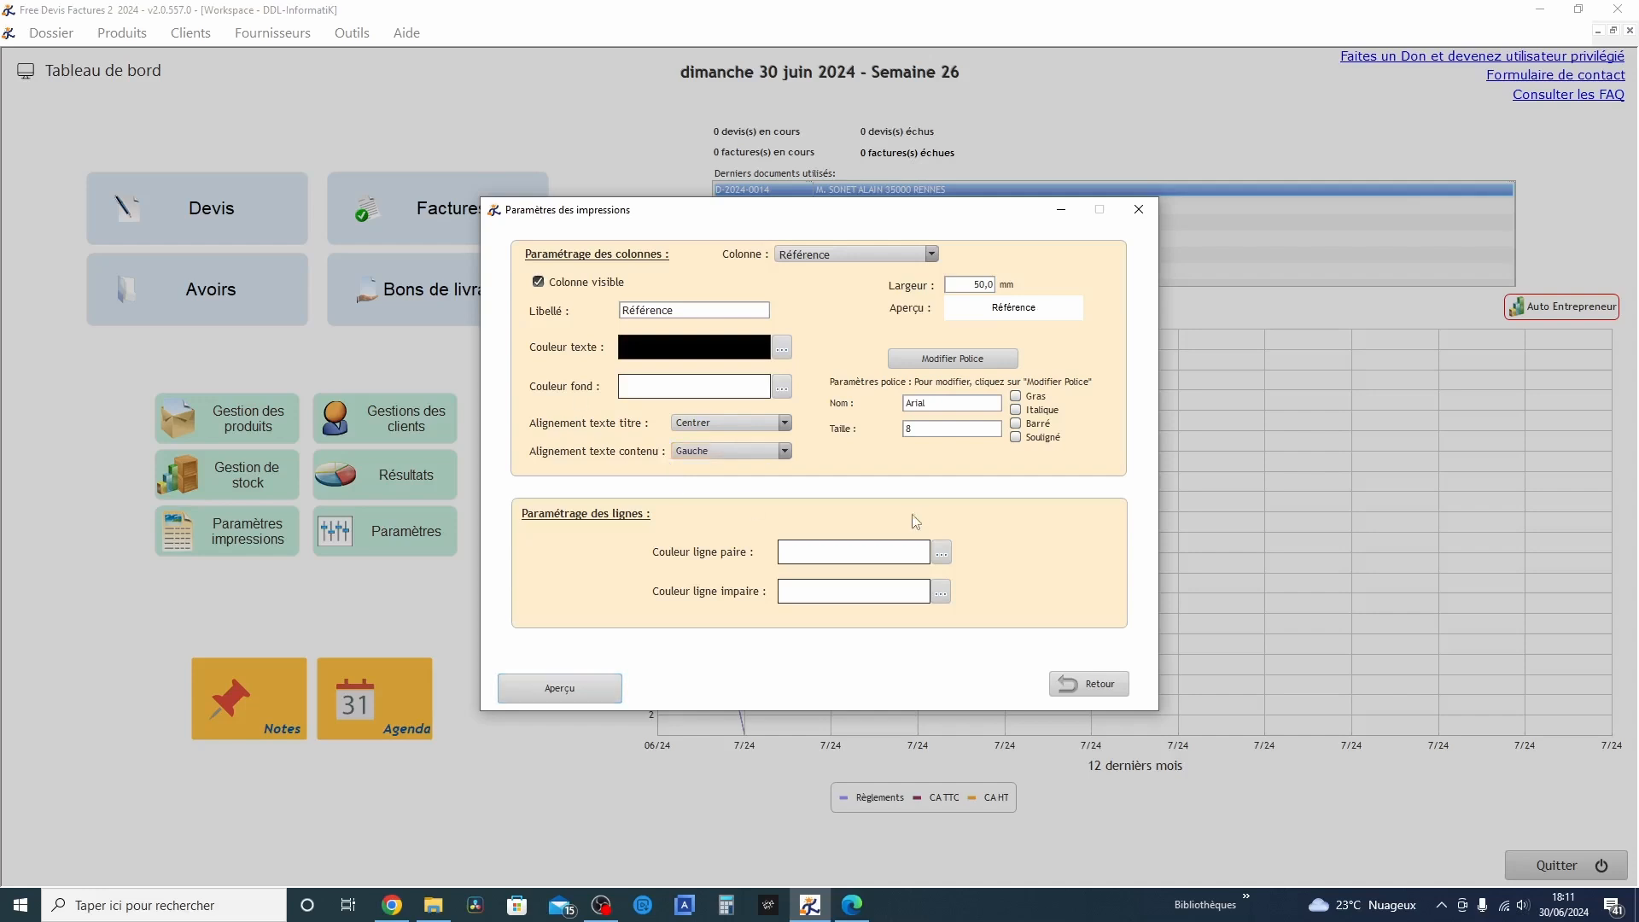
click(826, 255)
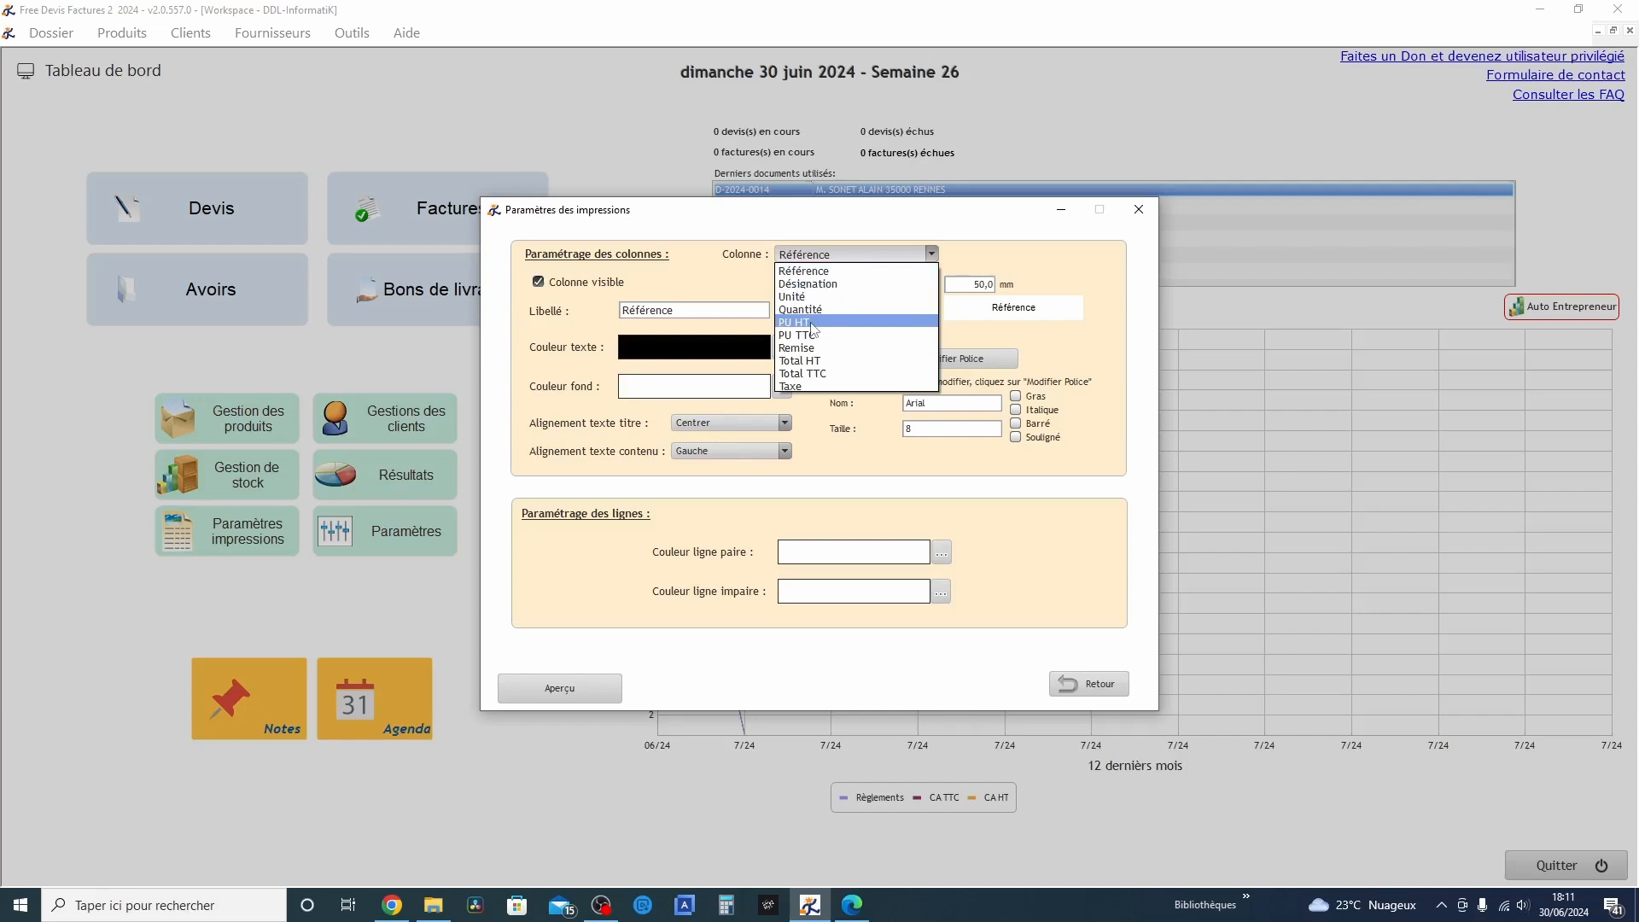
click(813, 271)
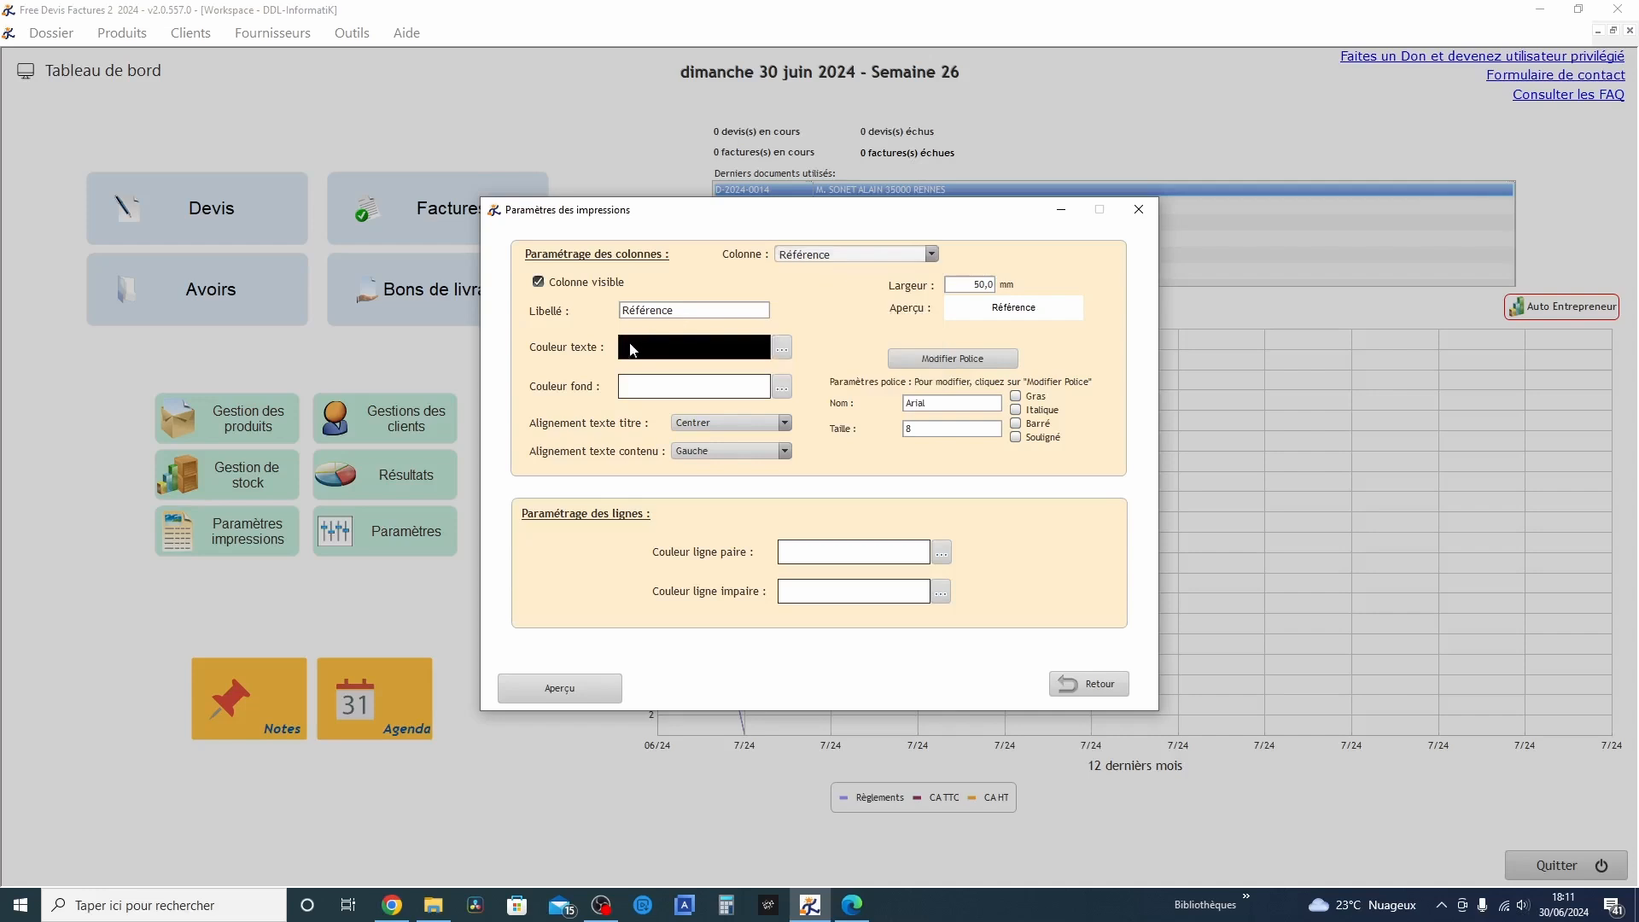
click(779, 348)
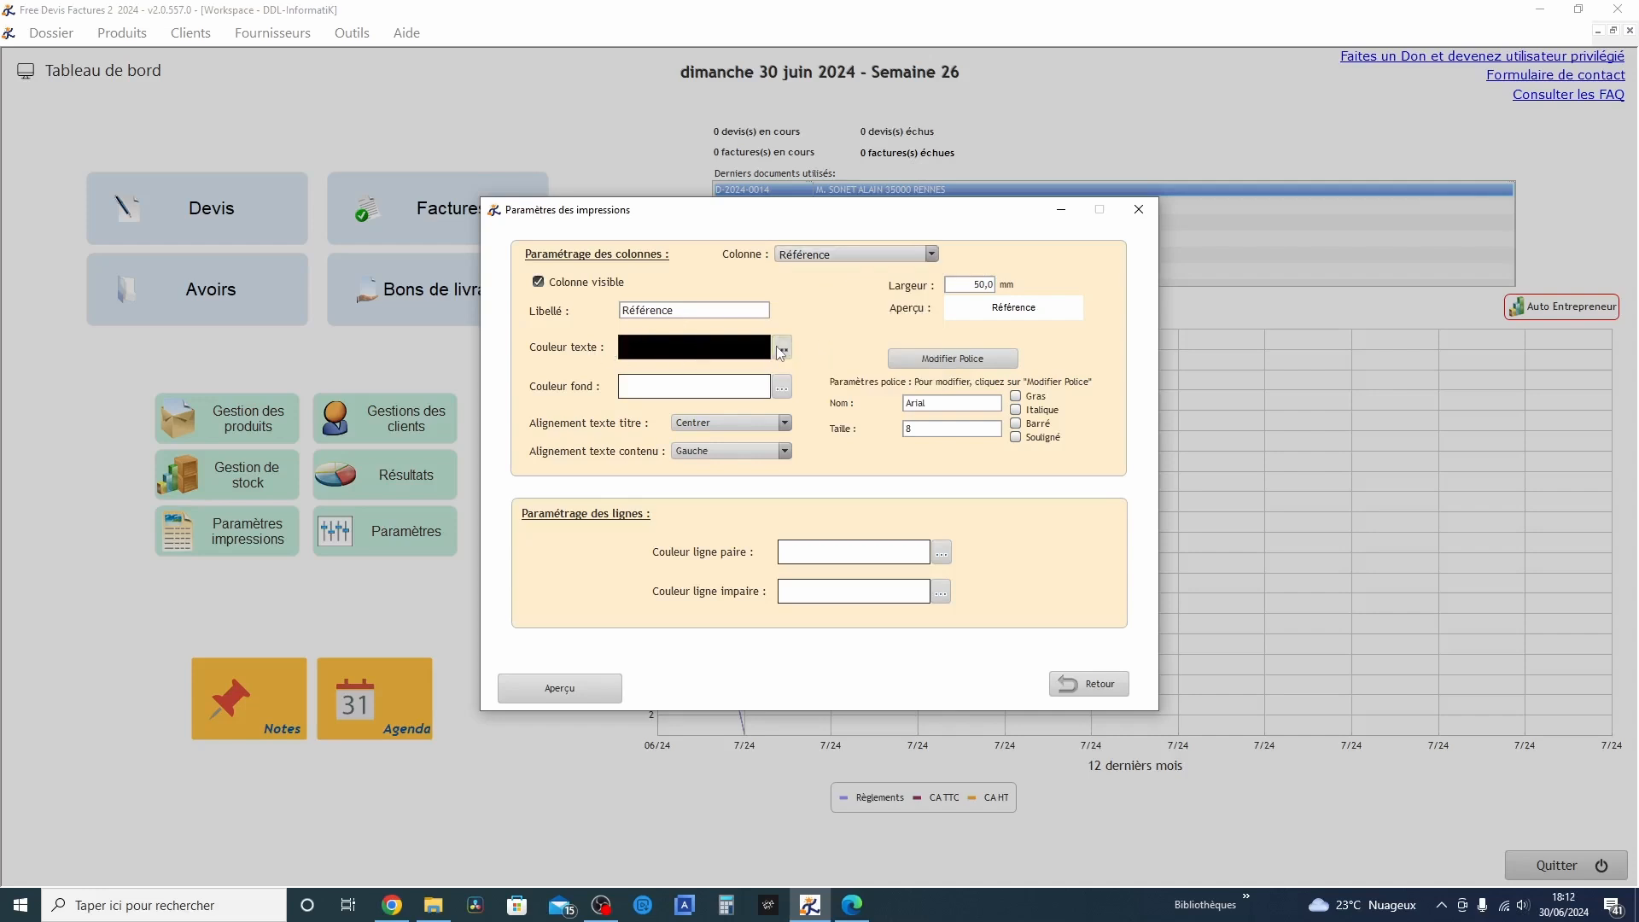
click(1030, 666)
click(845, 254)
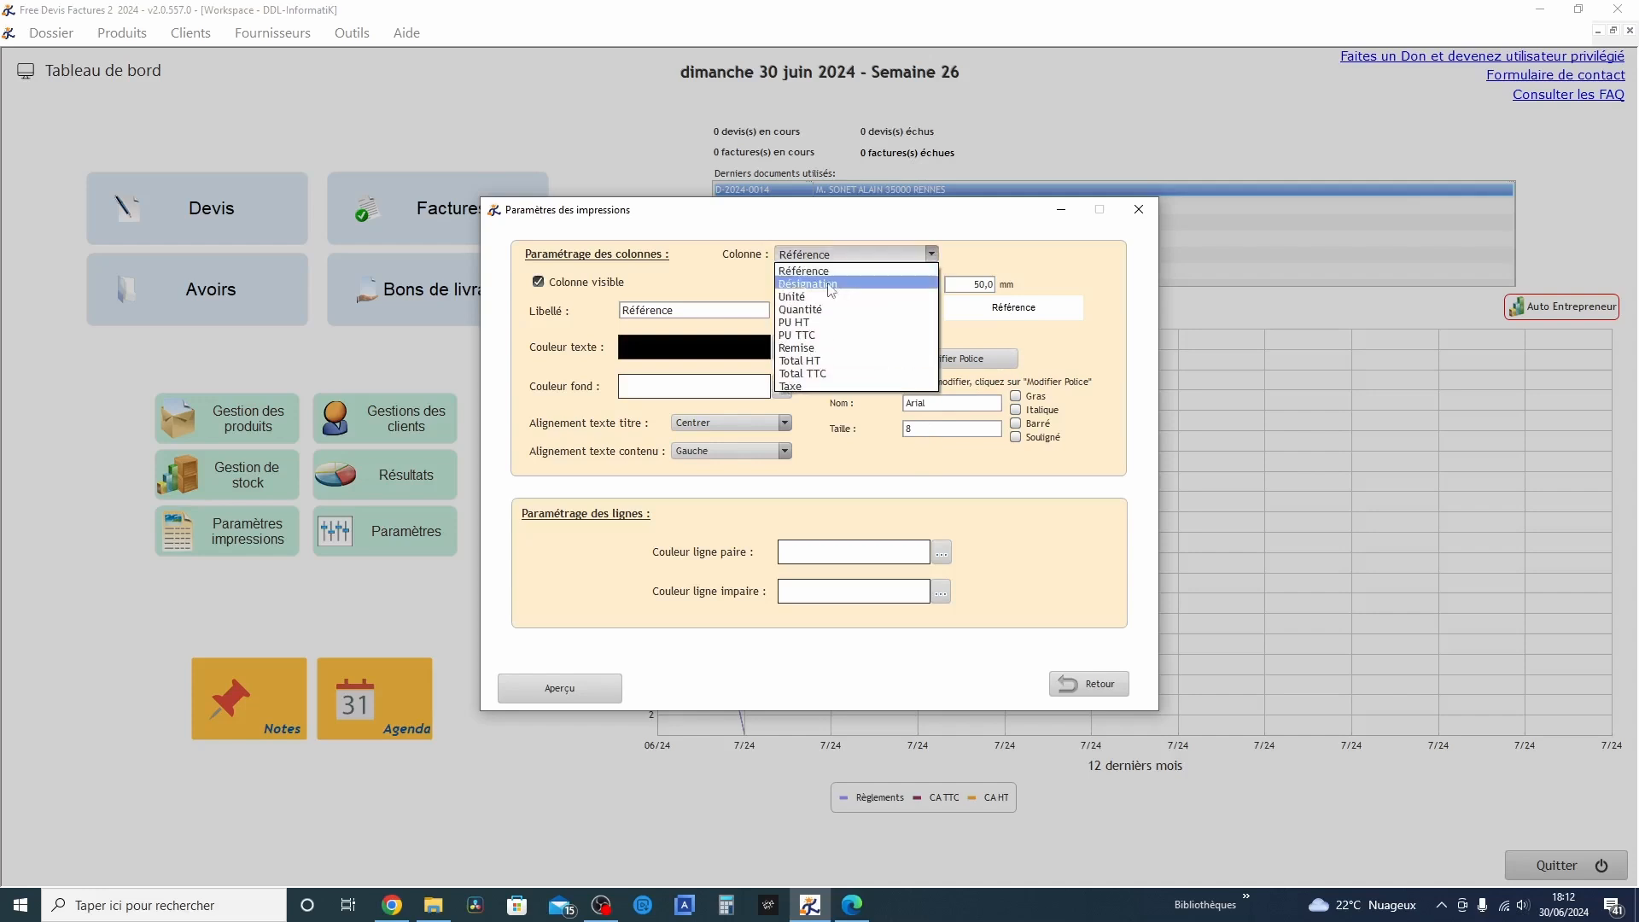
click(830, 292)
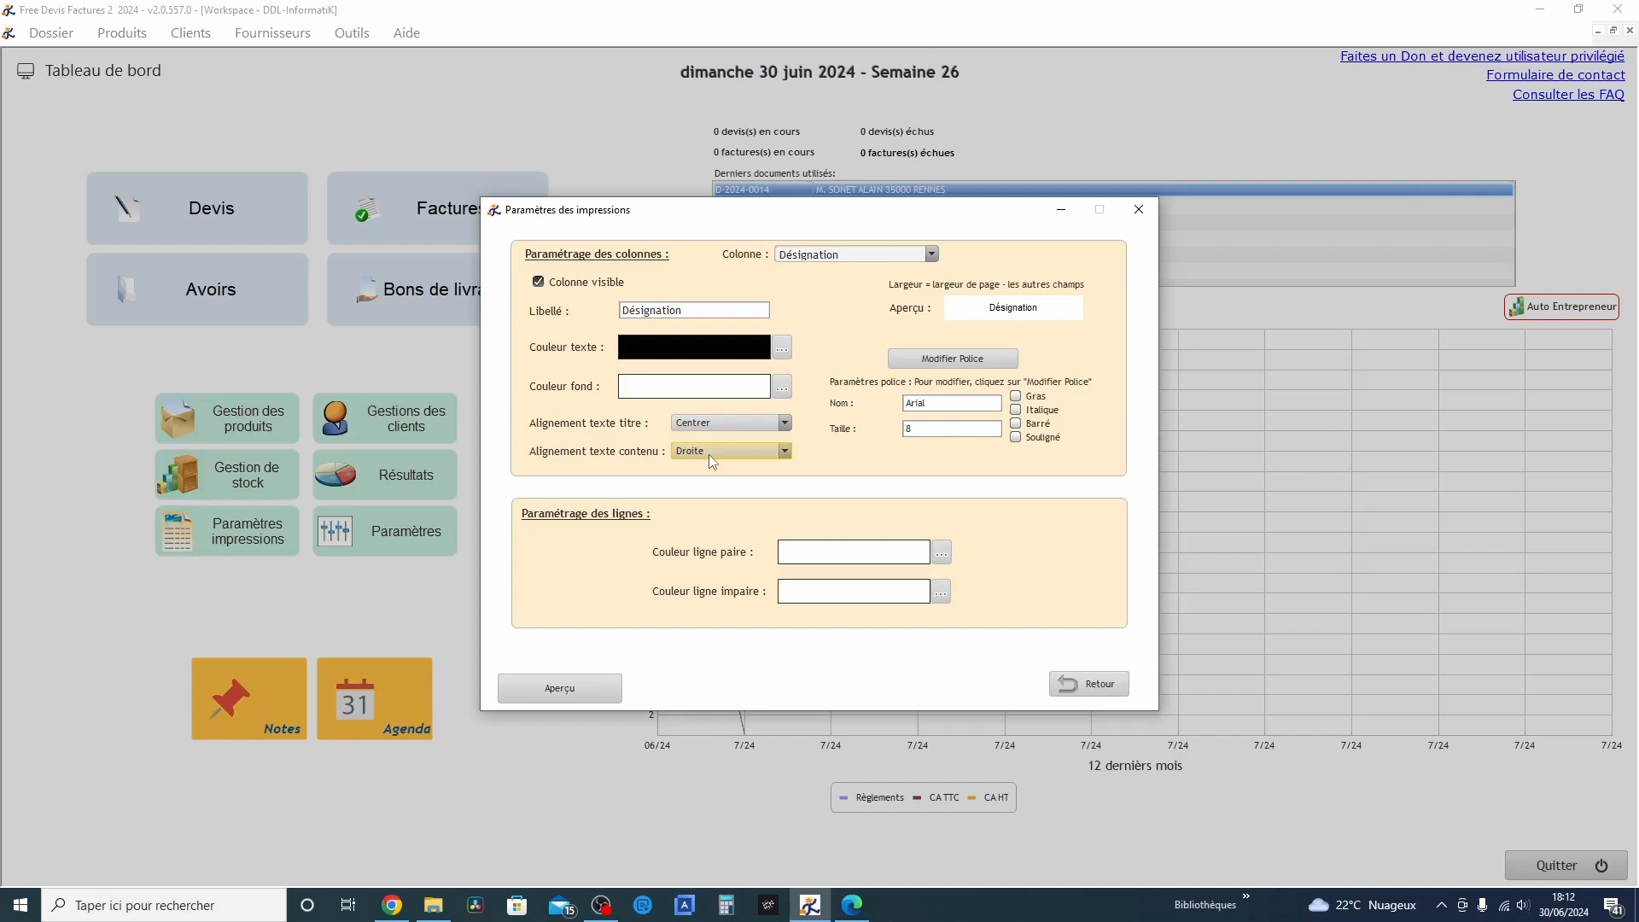
click(900, 254)
click(823, 296)
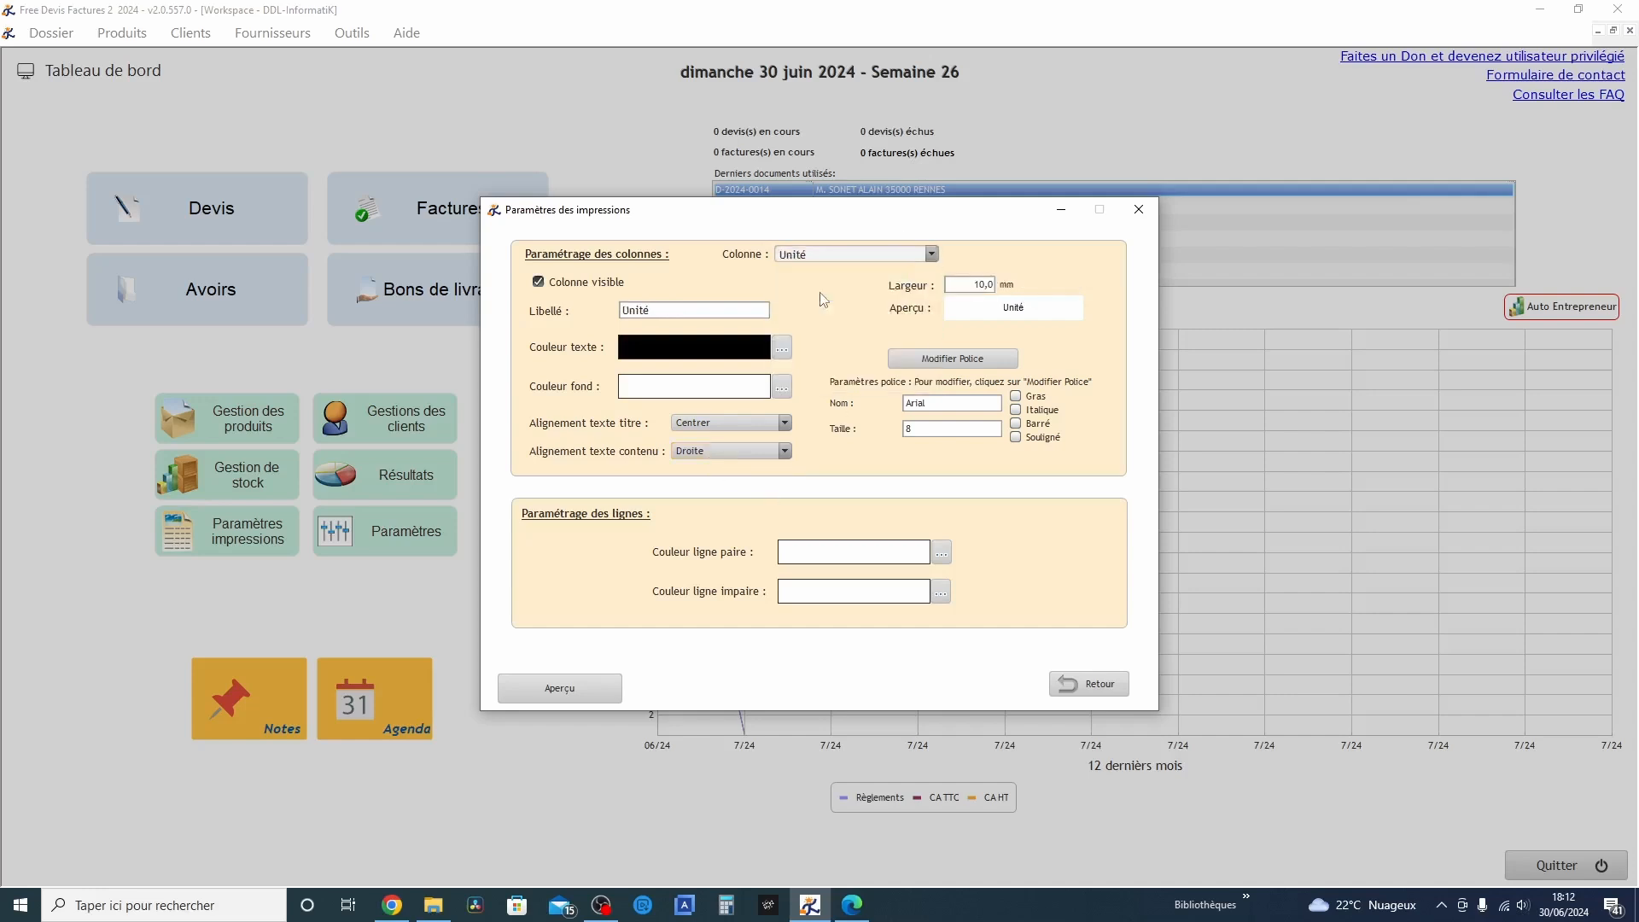
Open the document footer zone and inspect its payment method, deposit and client signature elements
click(1086, 684)
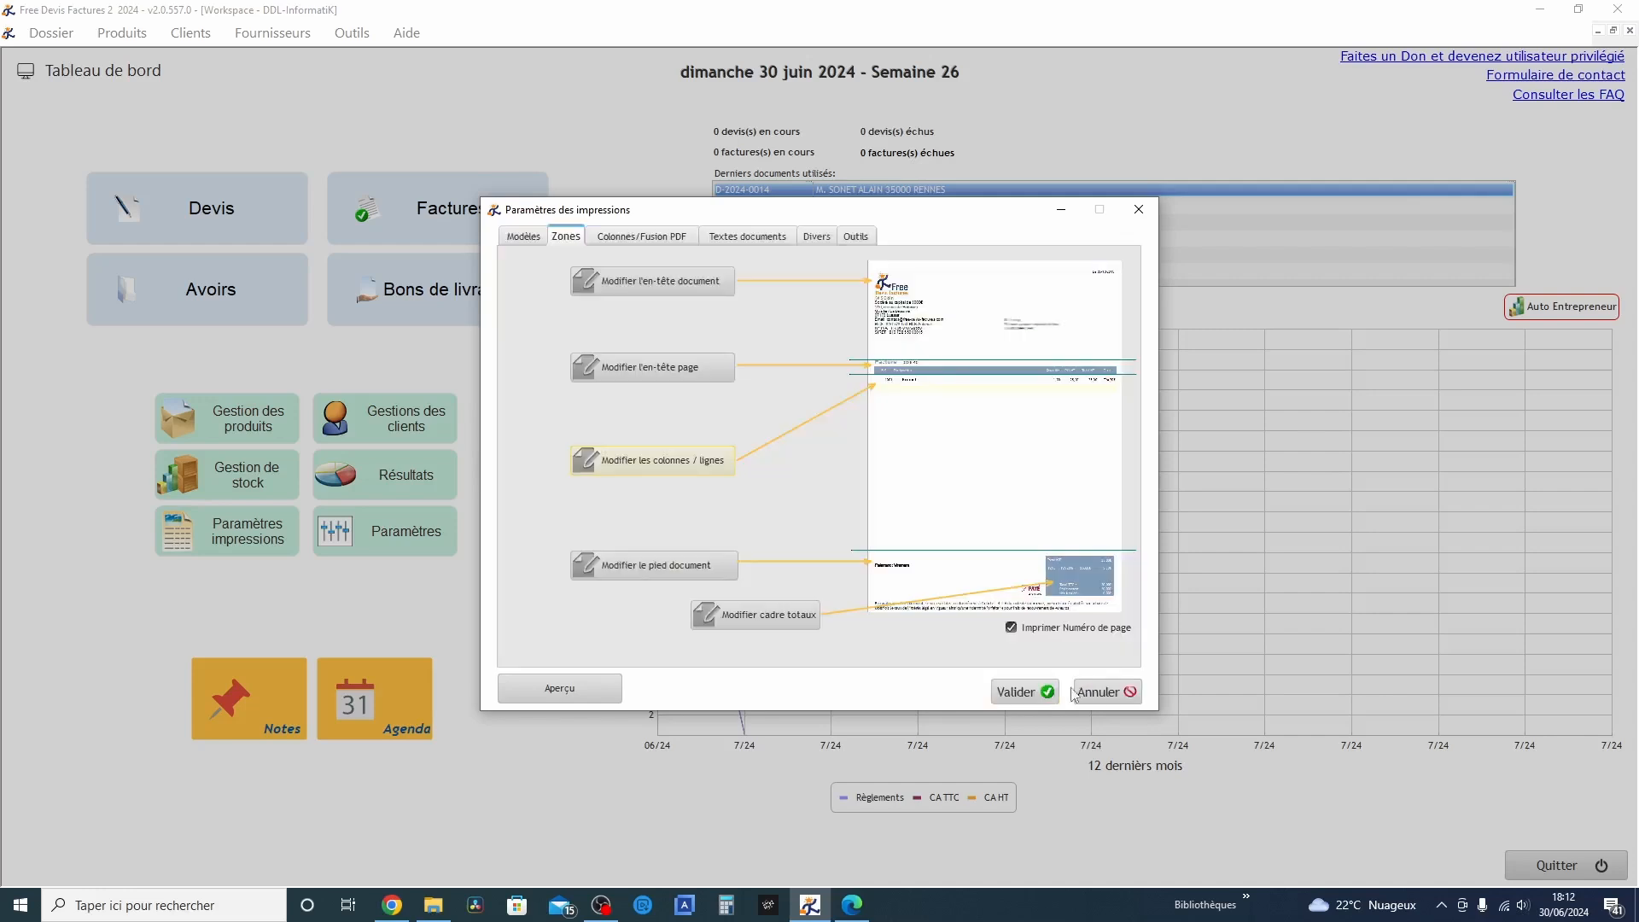
click(671, 564)
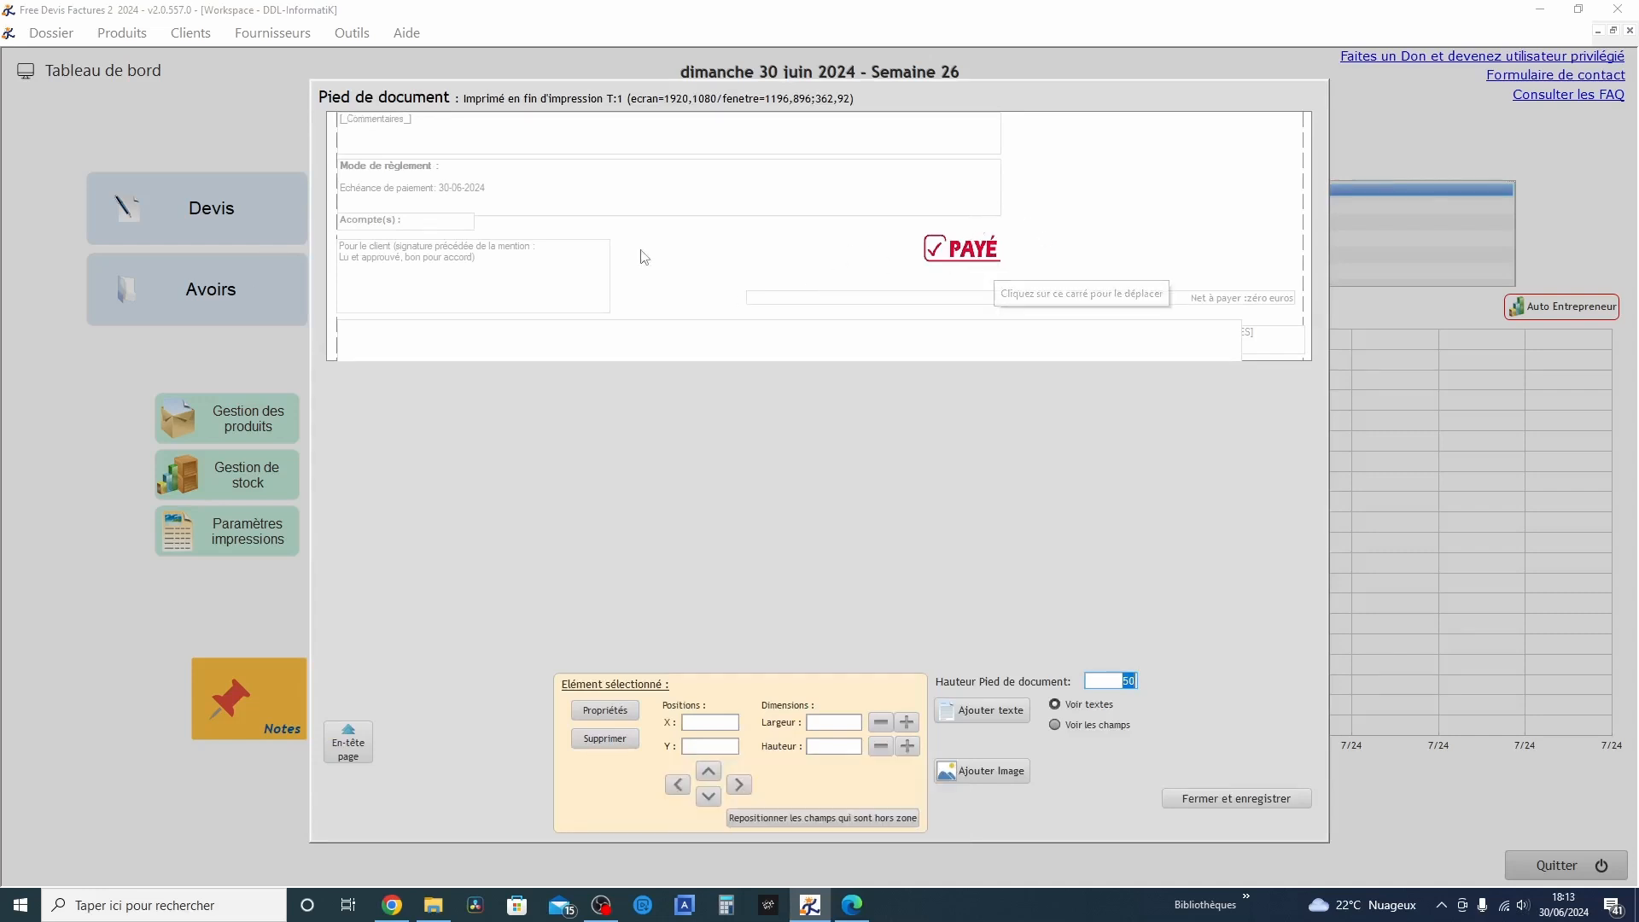
click(392, 180)
click(379, 219)
click(373, 259)
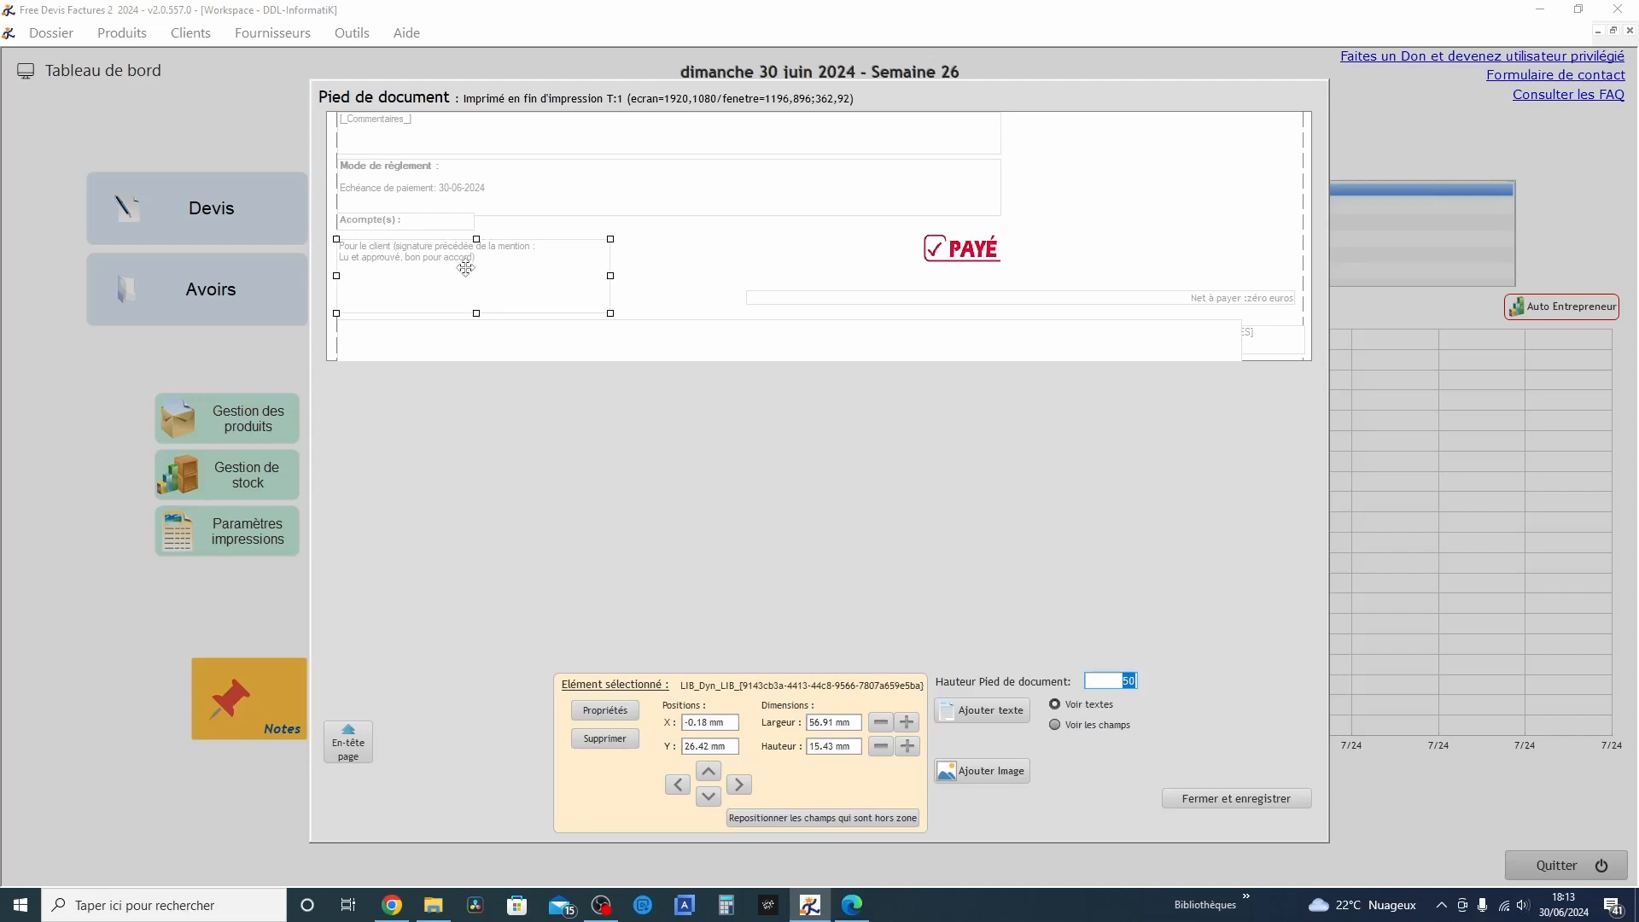
Format the client signature text in the document footer as italic, underlined and red
click(403, 261)
double_click(404, 260)
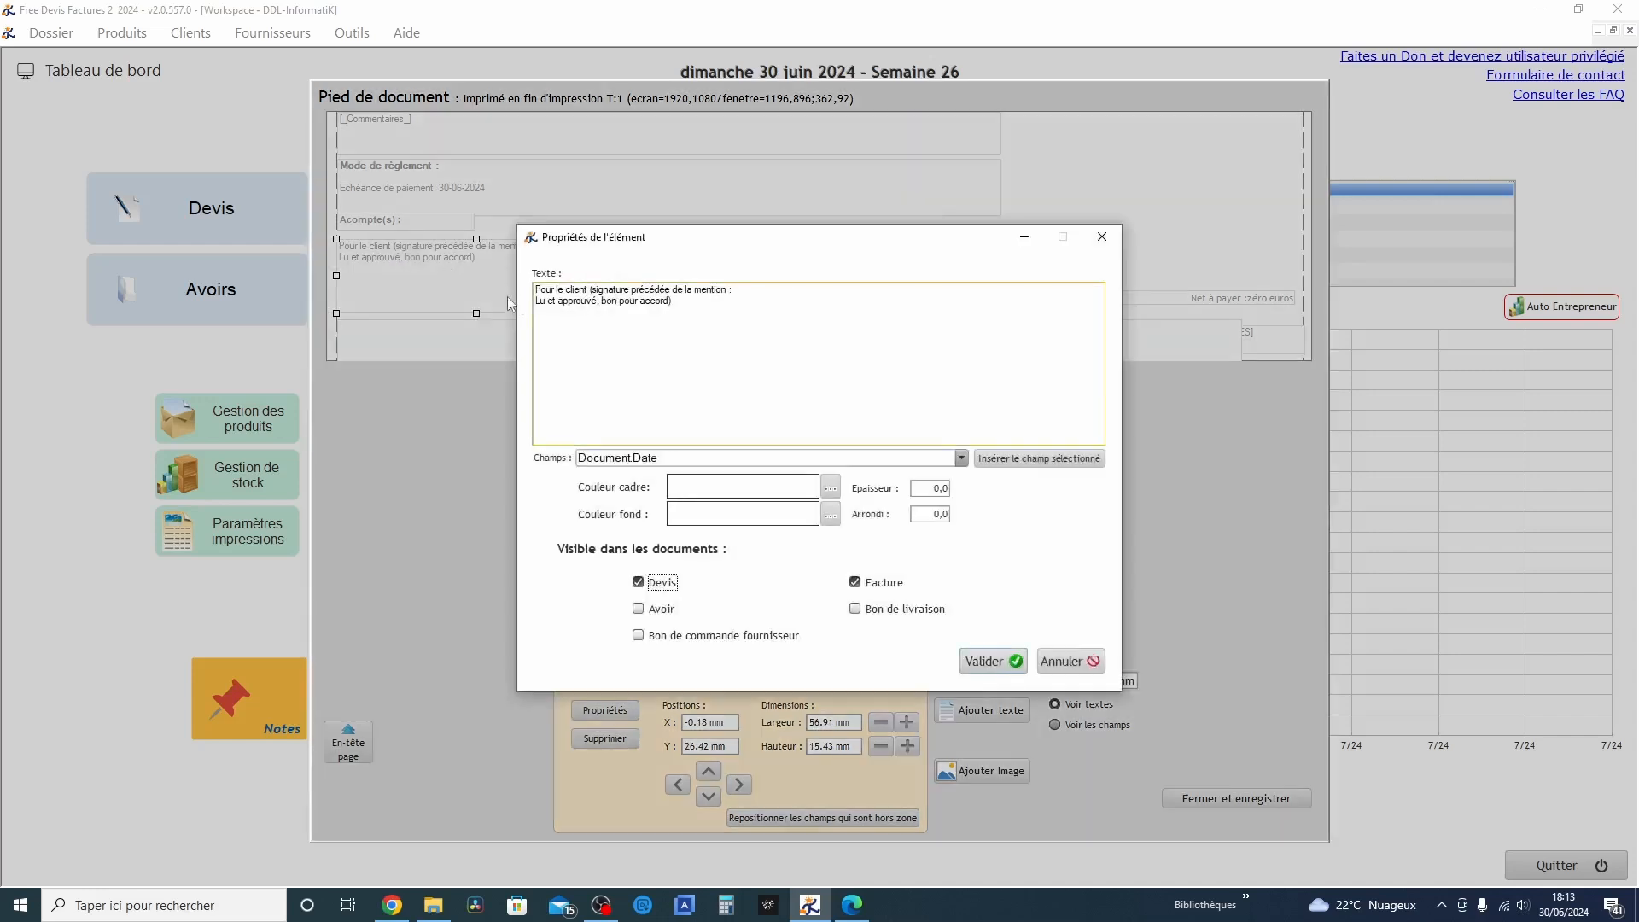
drag(678, 305, 535, 288)
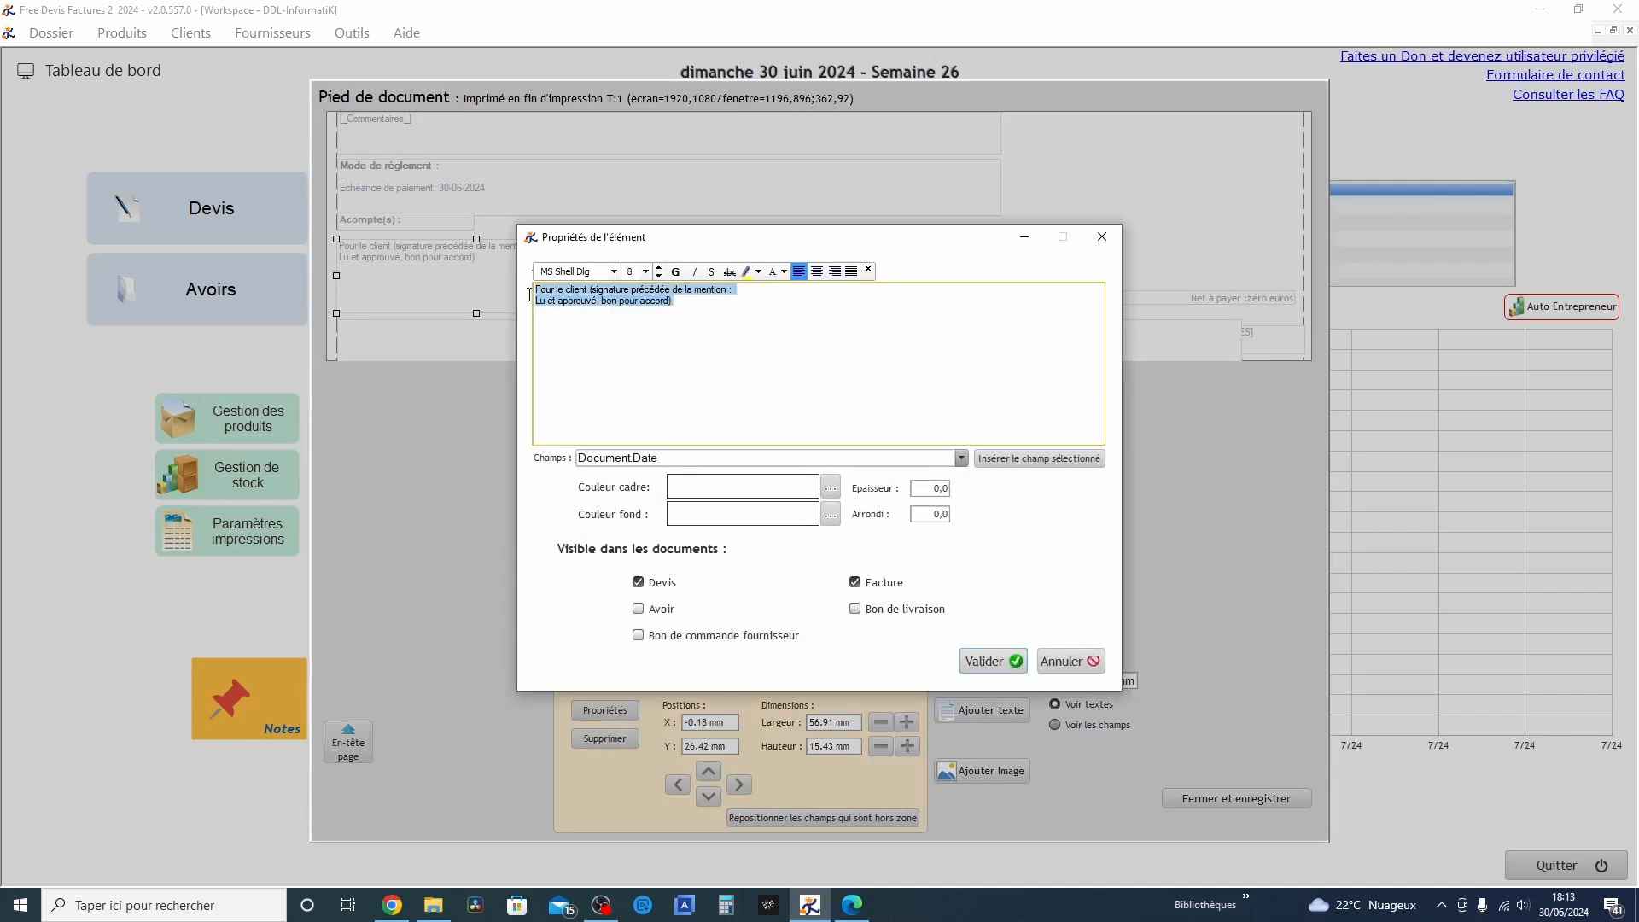
click(693, 272)
click(710, 271)
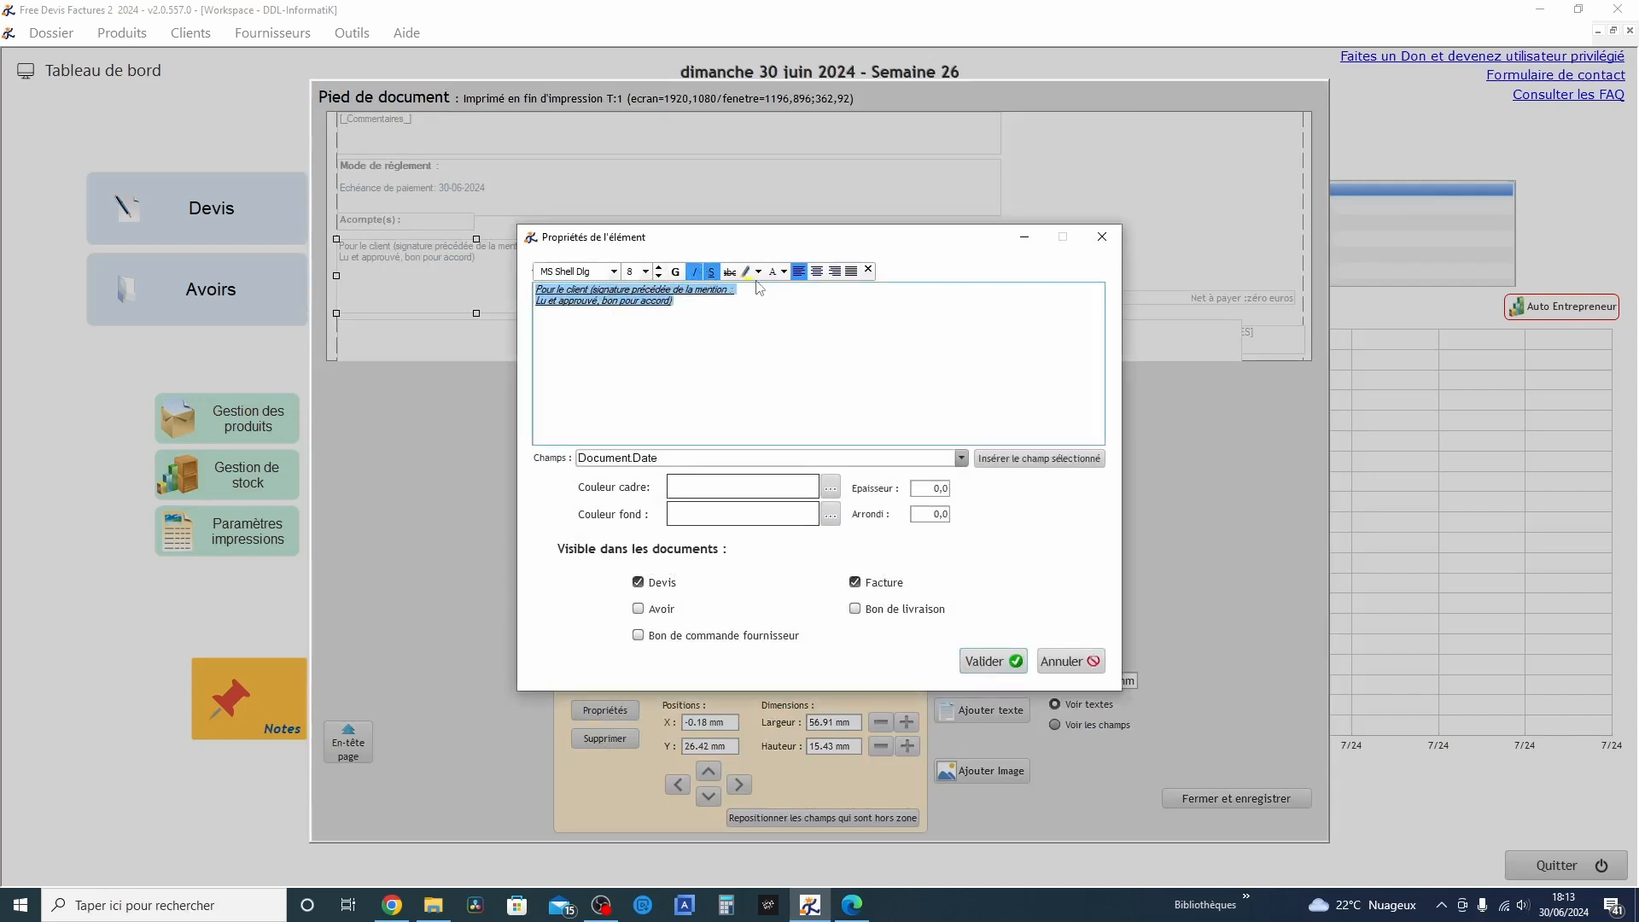
click(784, 272)
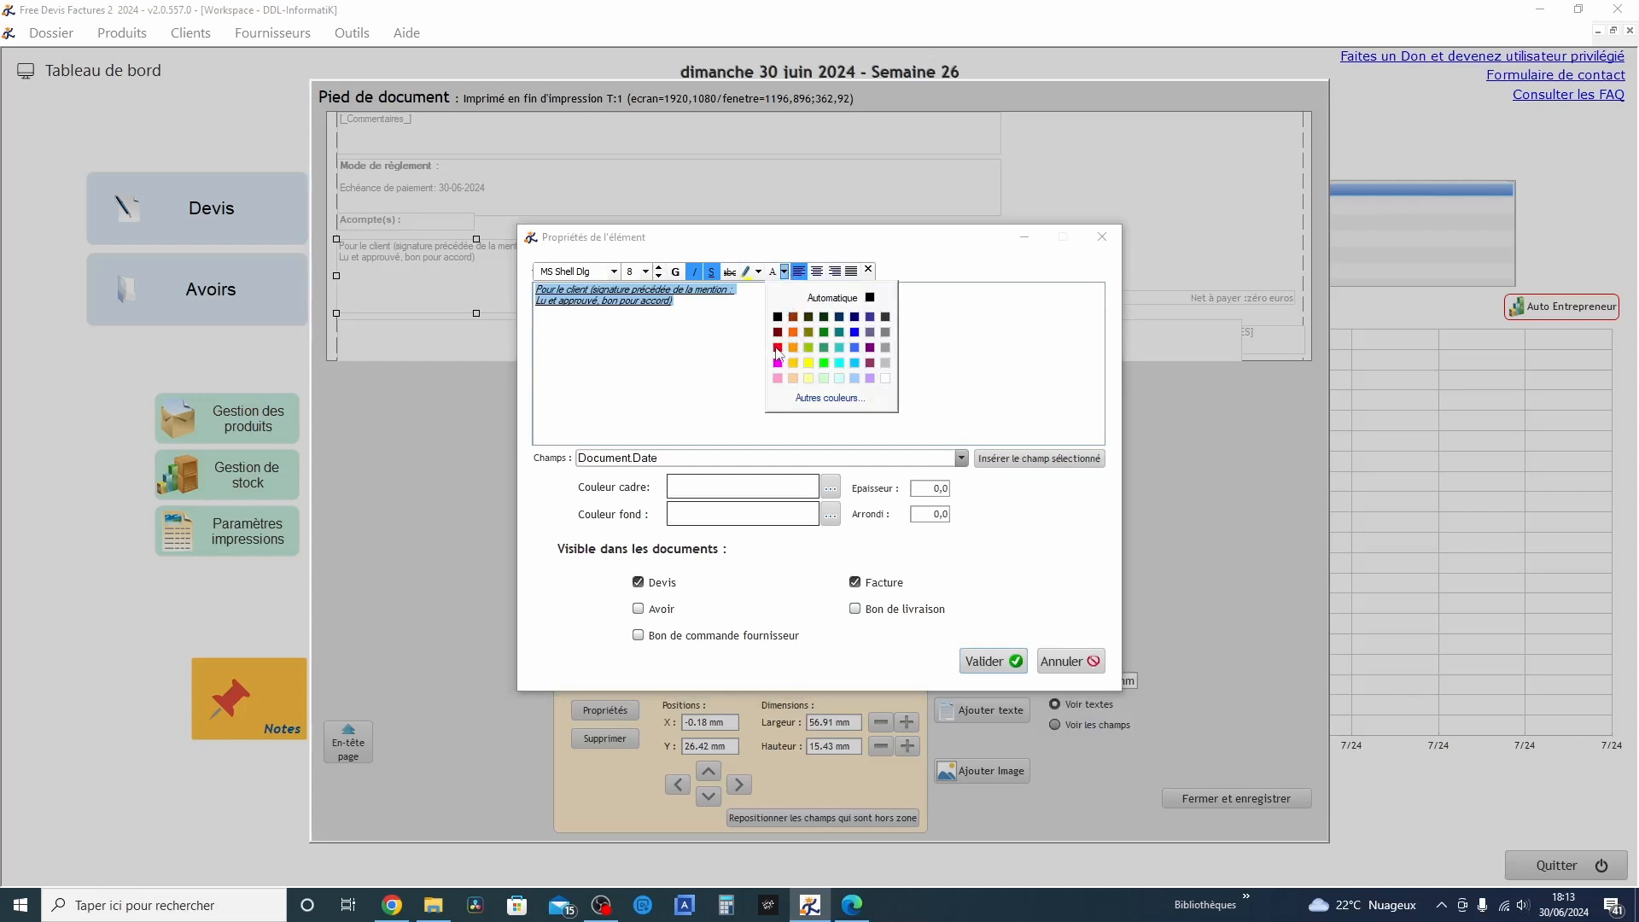
click(778, 346)
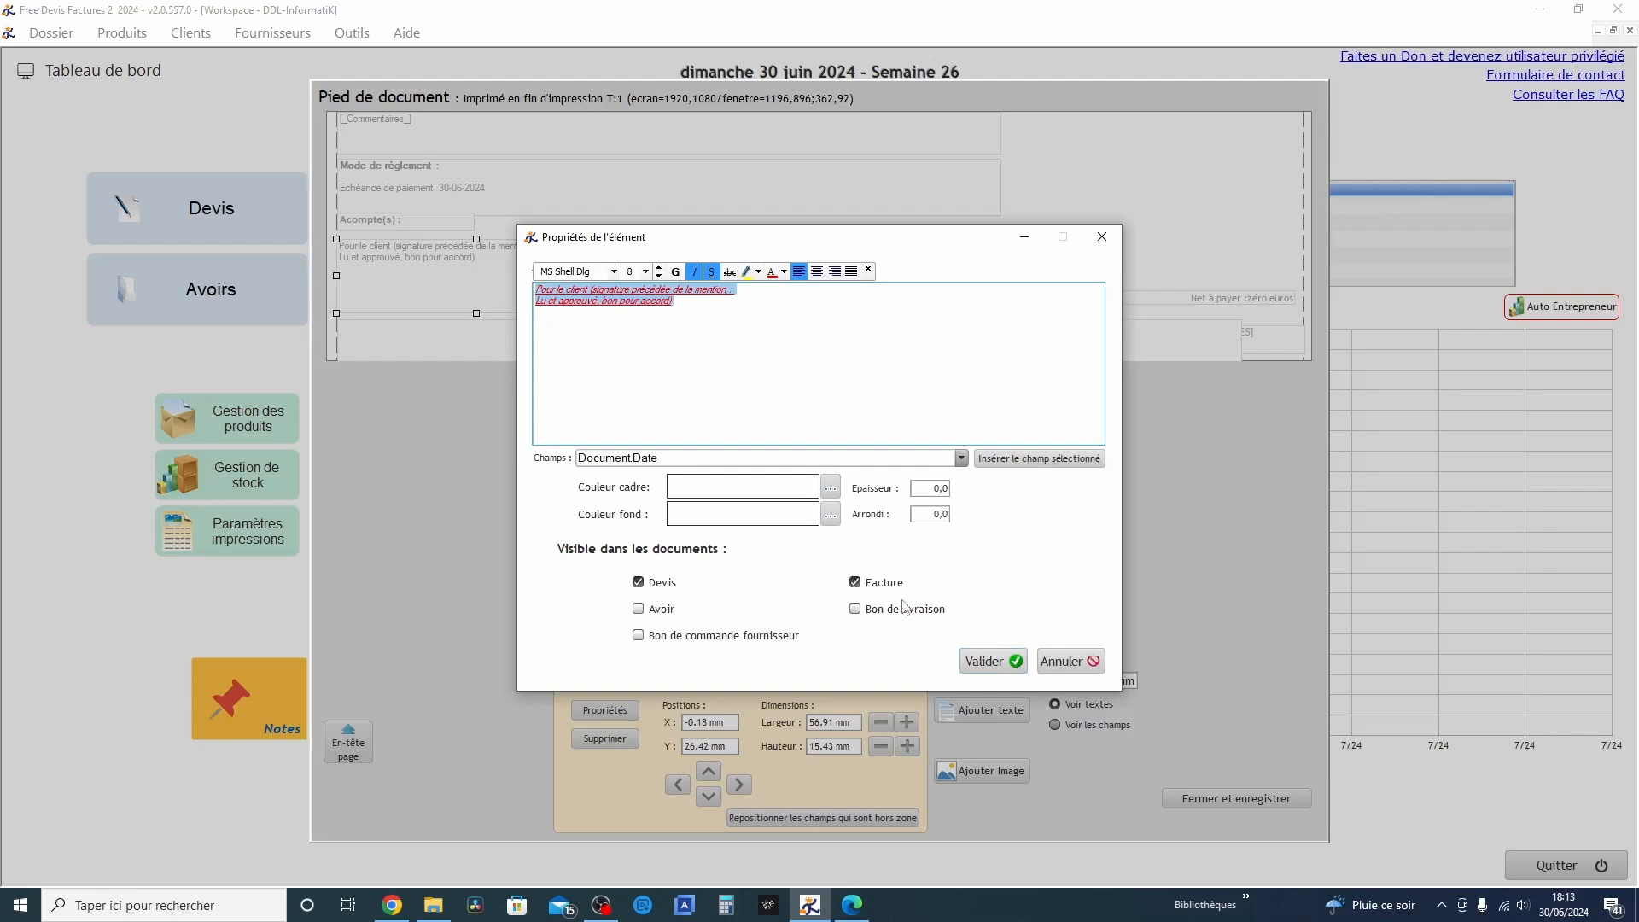
Remove the client signature text from the Facture document type, and save the document footer and print settings
click(857, 585)
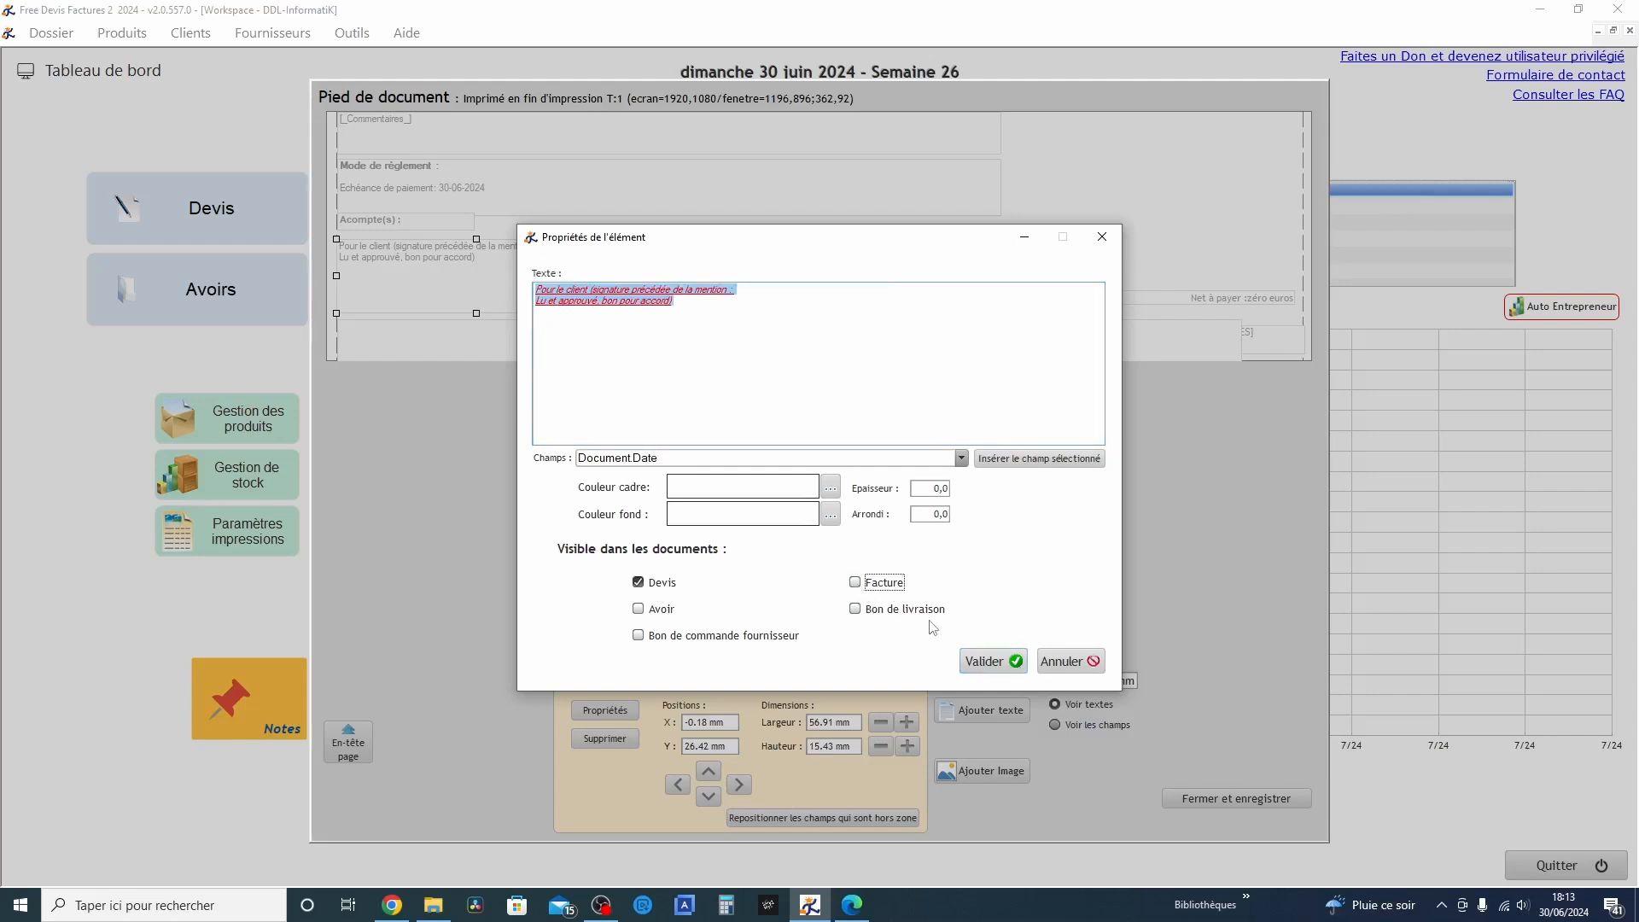
click(990, 662)
click(1216, 798)
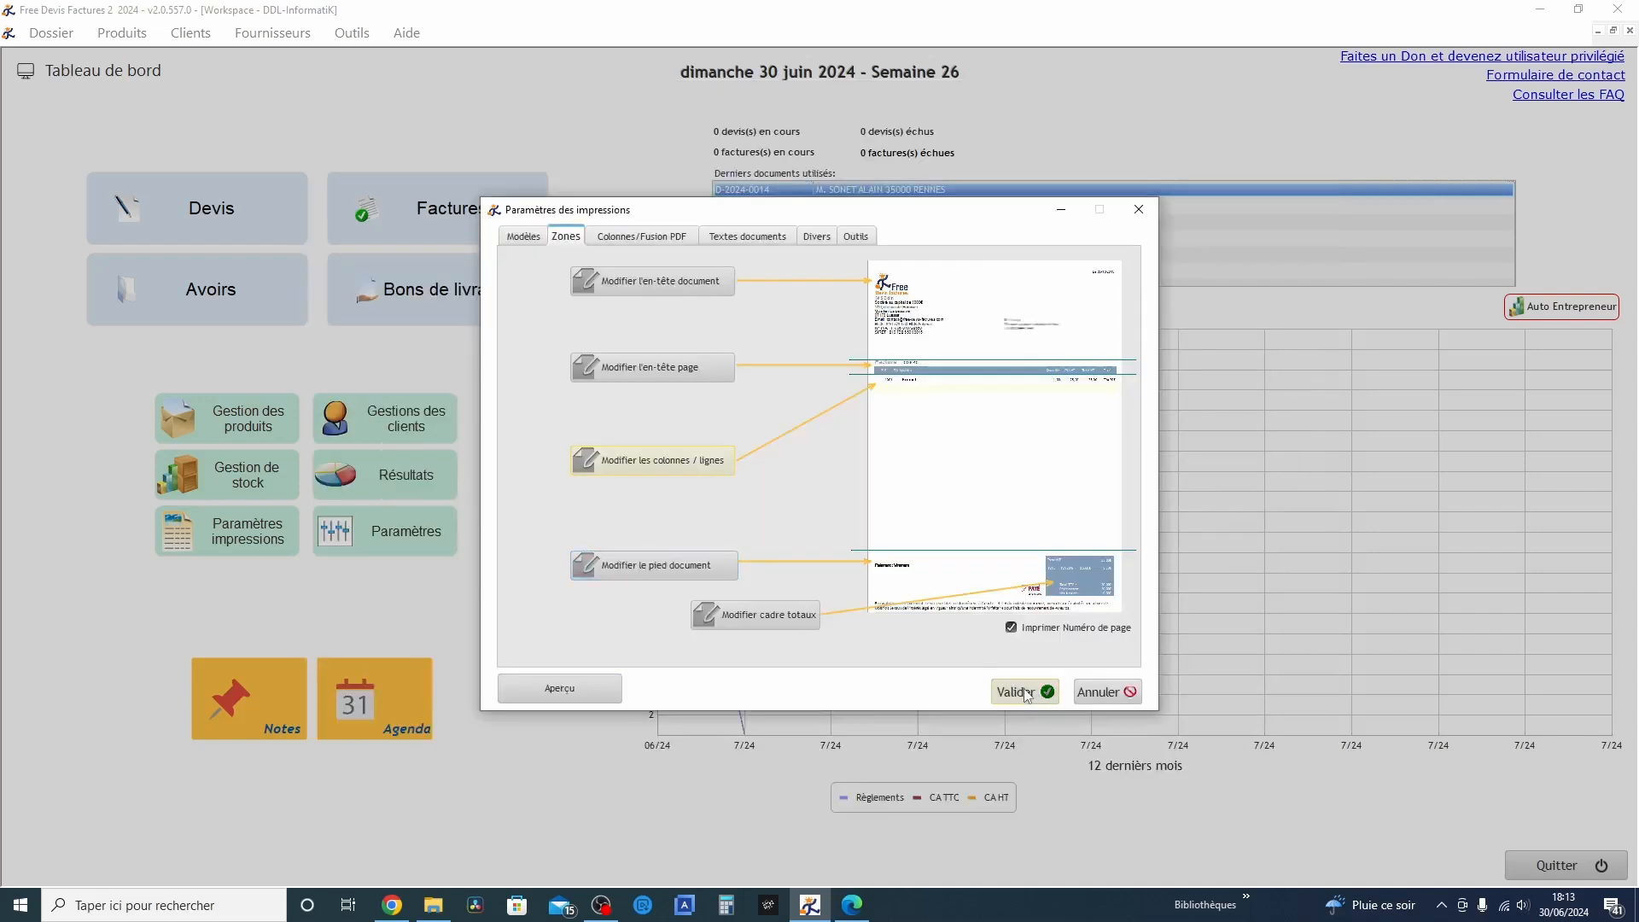
click(1023, 688)
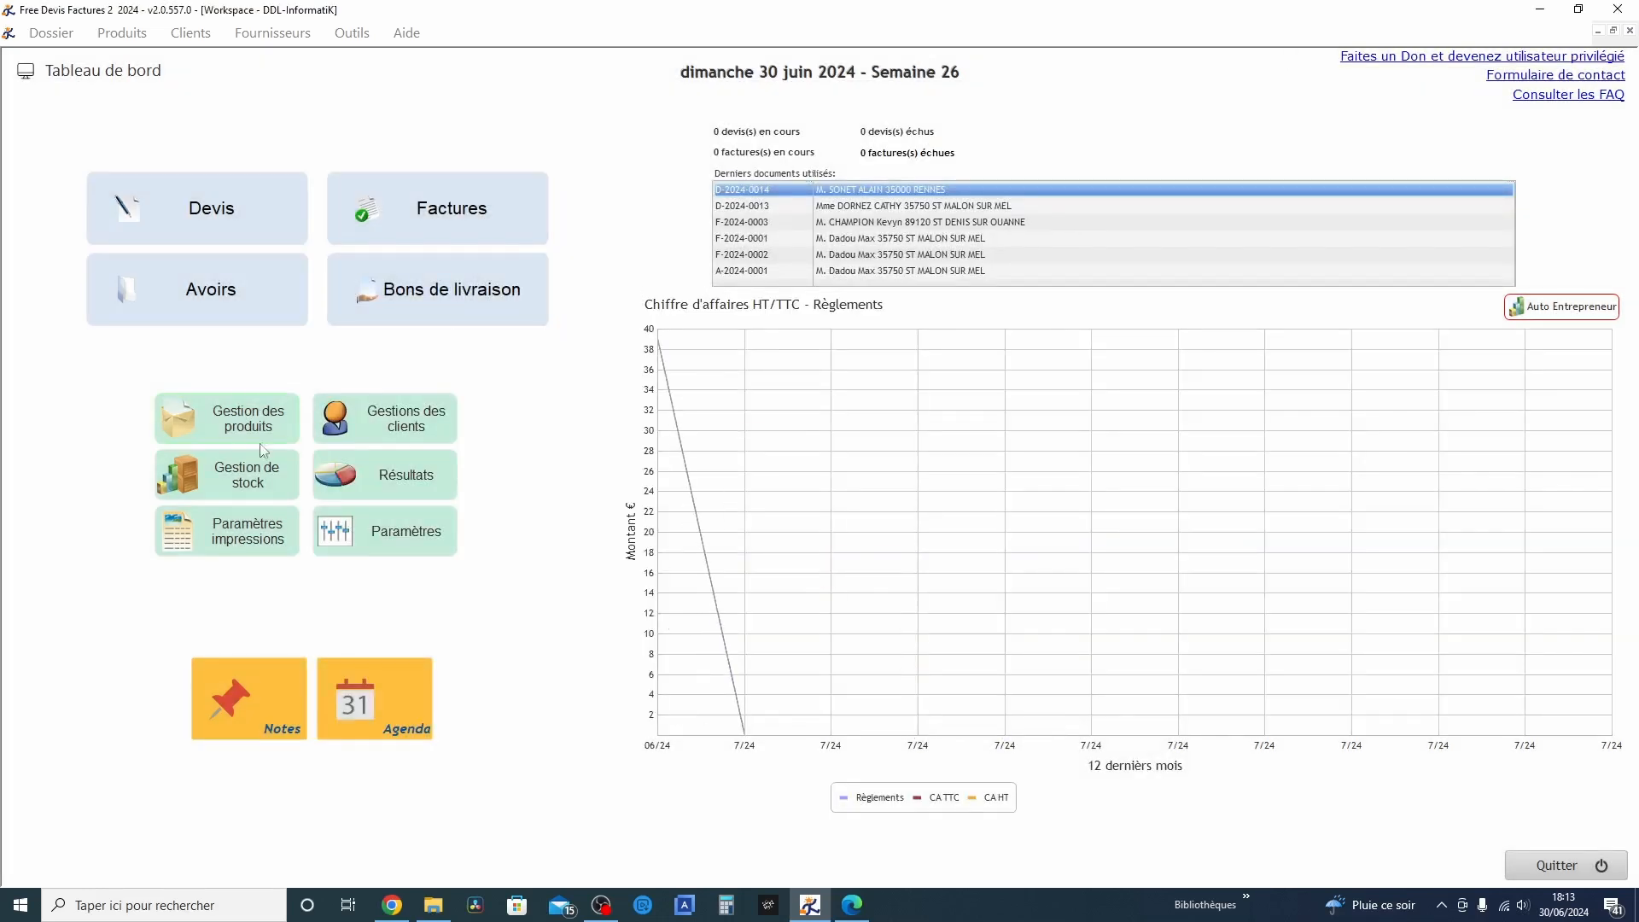
Open the second quote in the list of current quotes and display its print preview
click(201, 218)
click(763, 466)
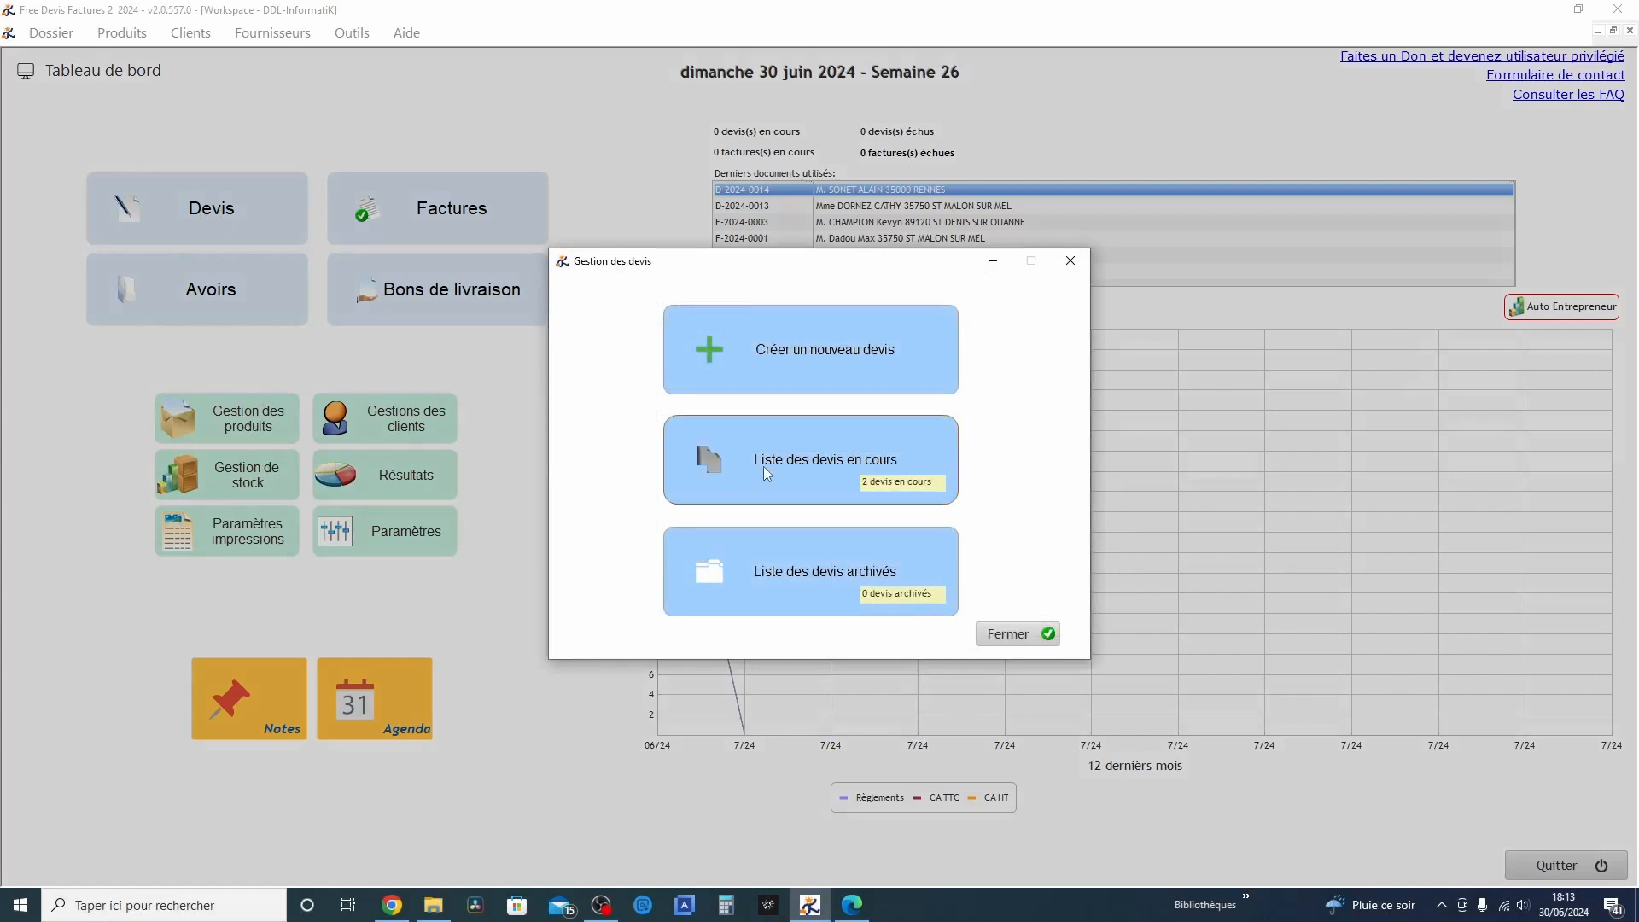
double_click(608, 118)
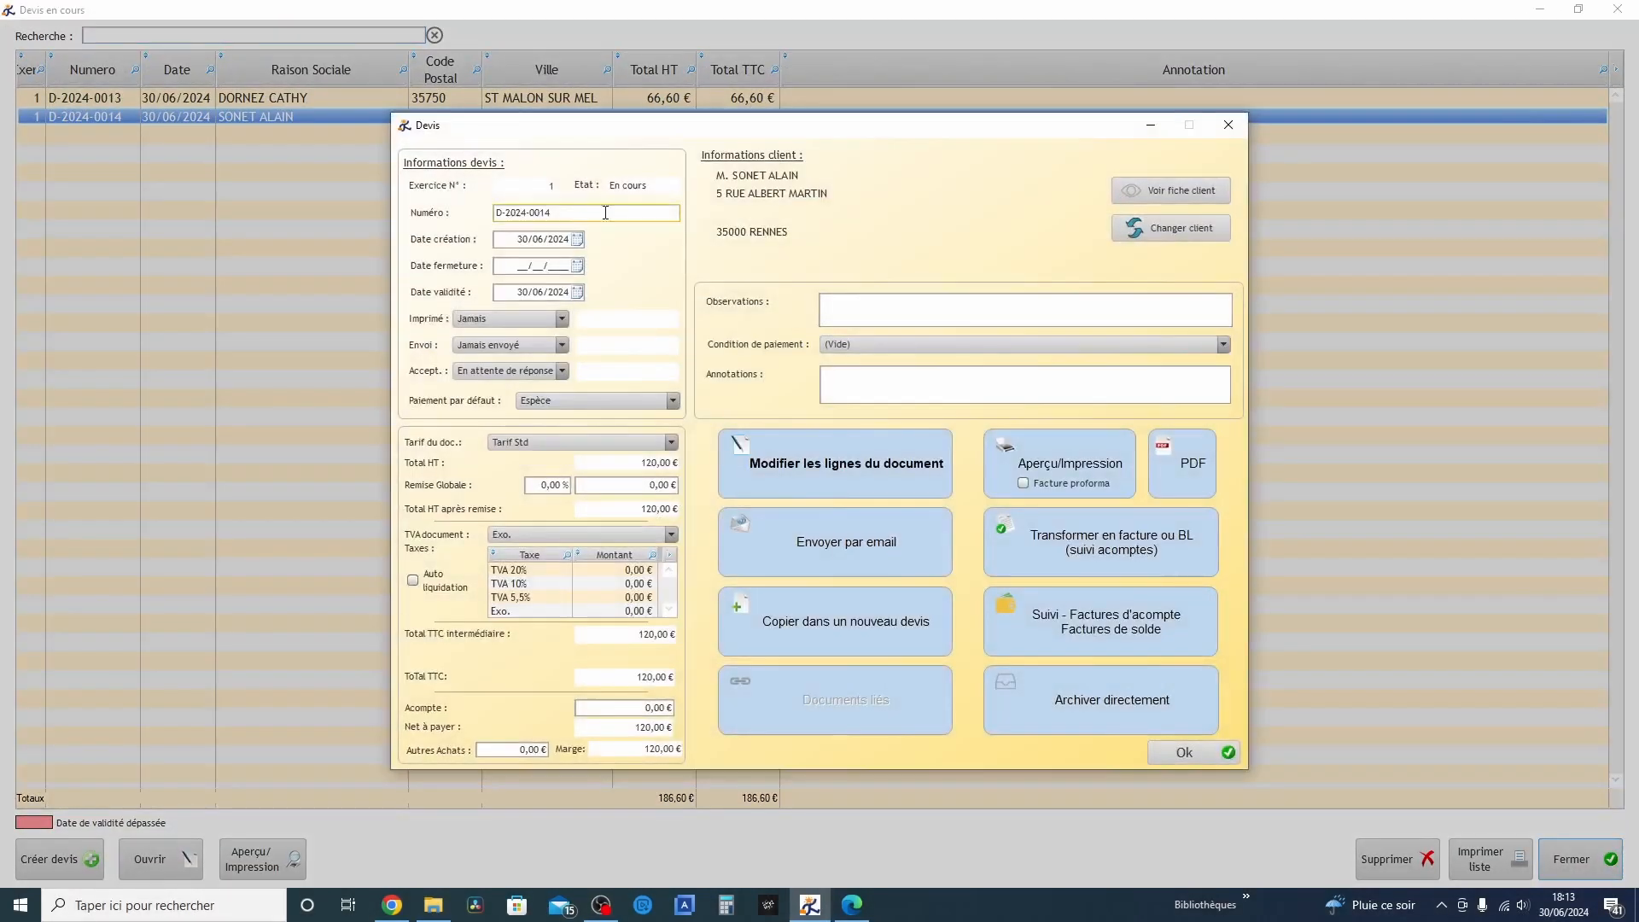
click(1070, 478)
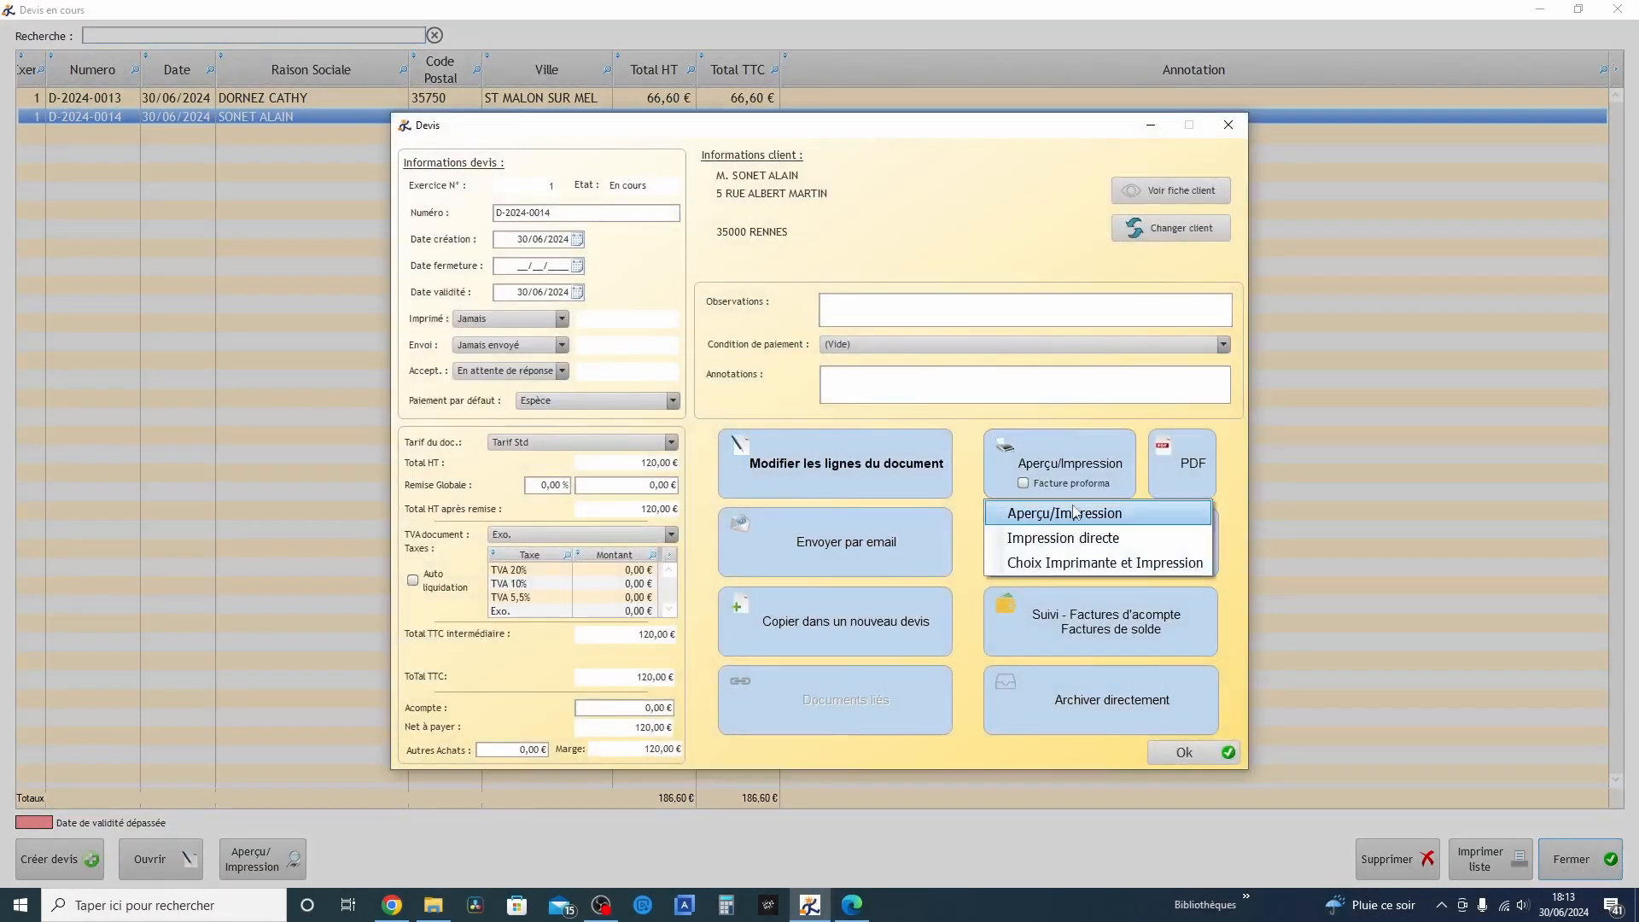
click(1067, 513)
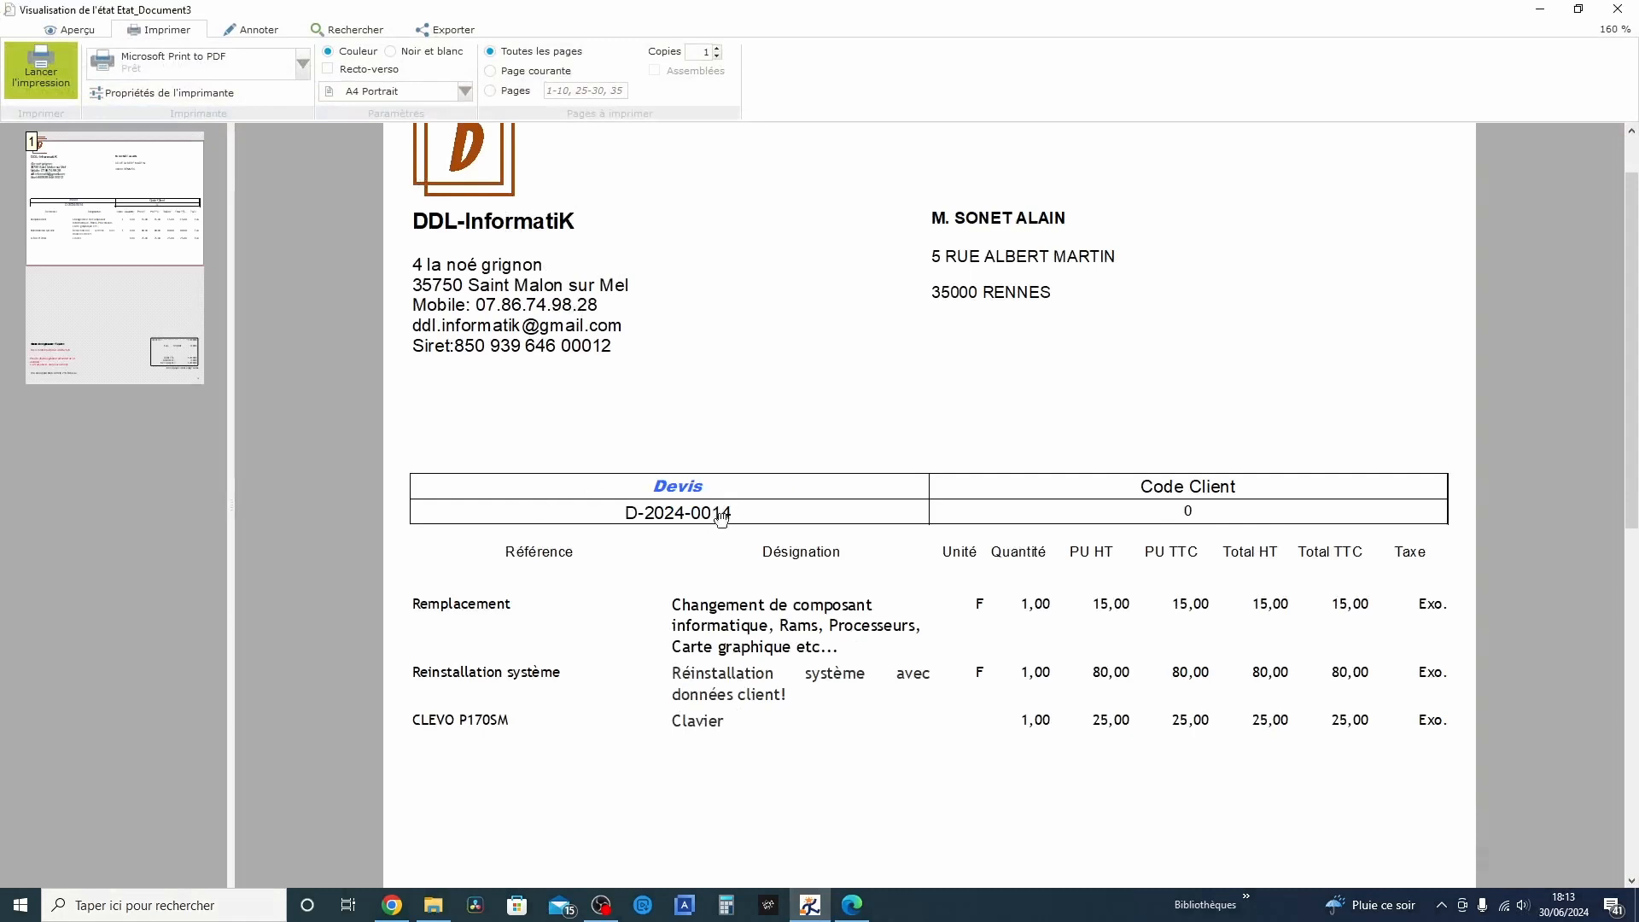
Examine the previewed quote's footer, signature text, line items and header, and close the preview and the quote
scroll(981, 564, down, 5)
scroll(982, 550, down, 3)
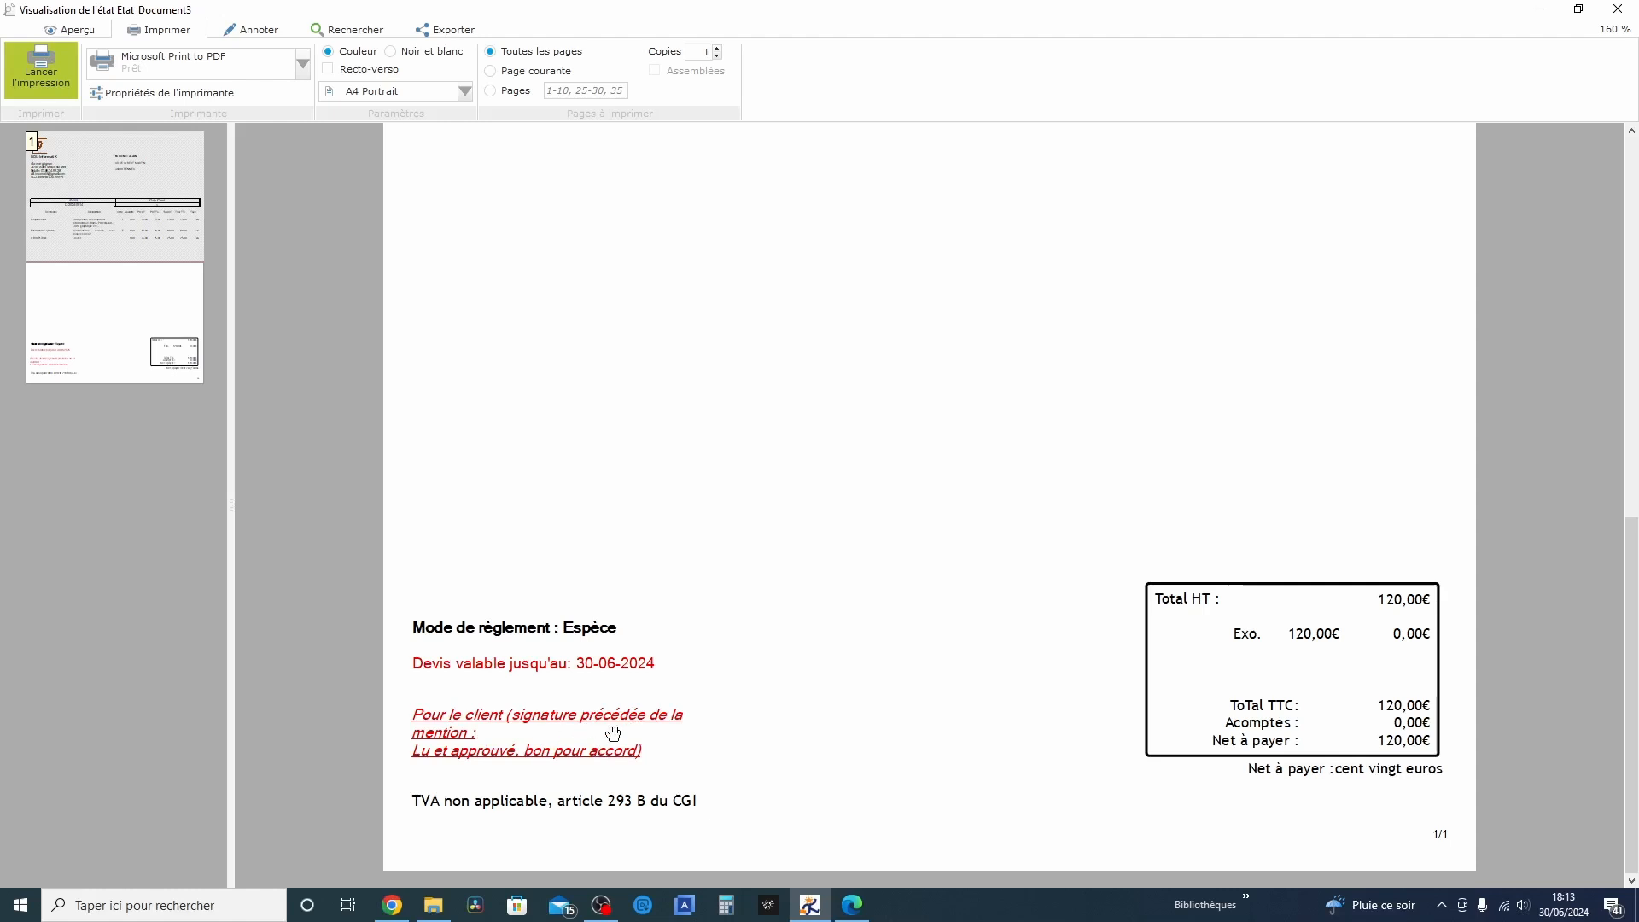
scroll(1244, 762, up, 3)
scroll(1243, 762, up, 1)
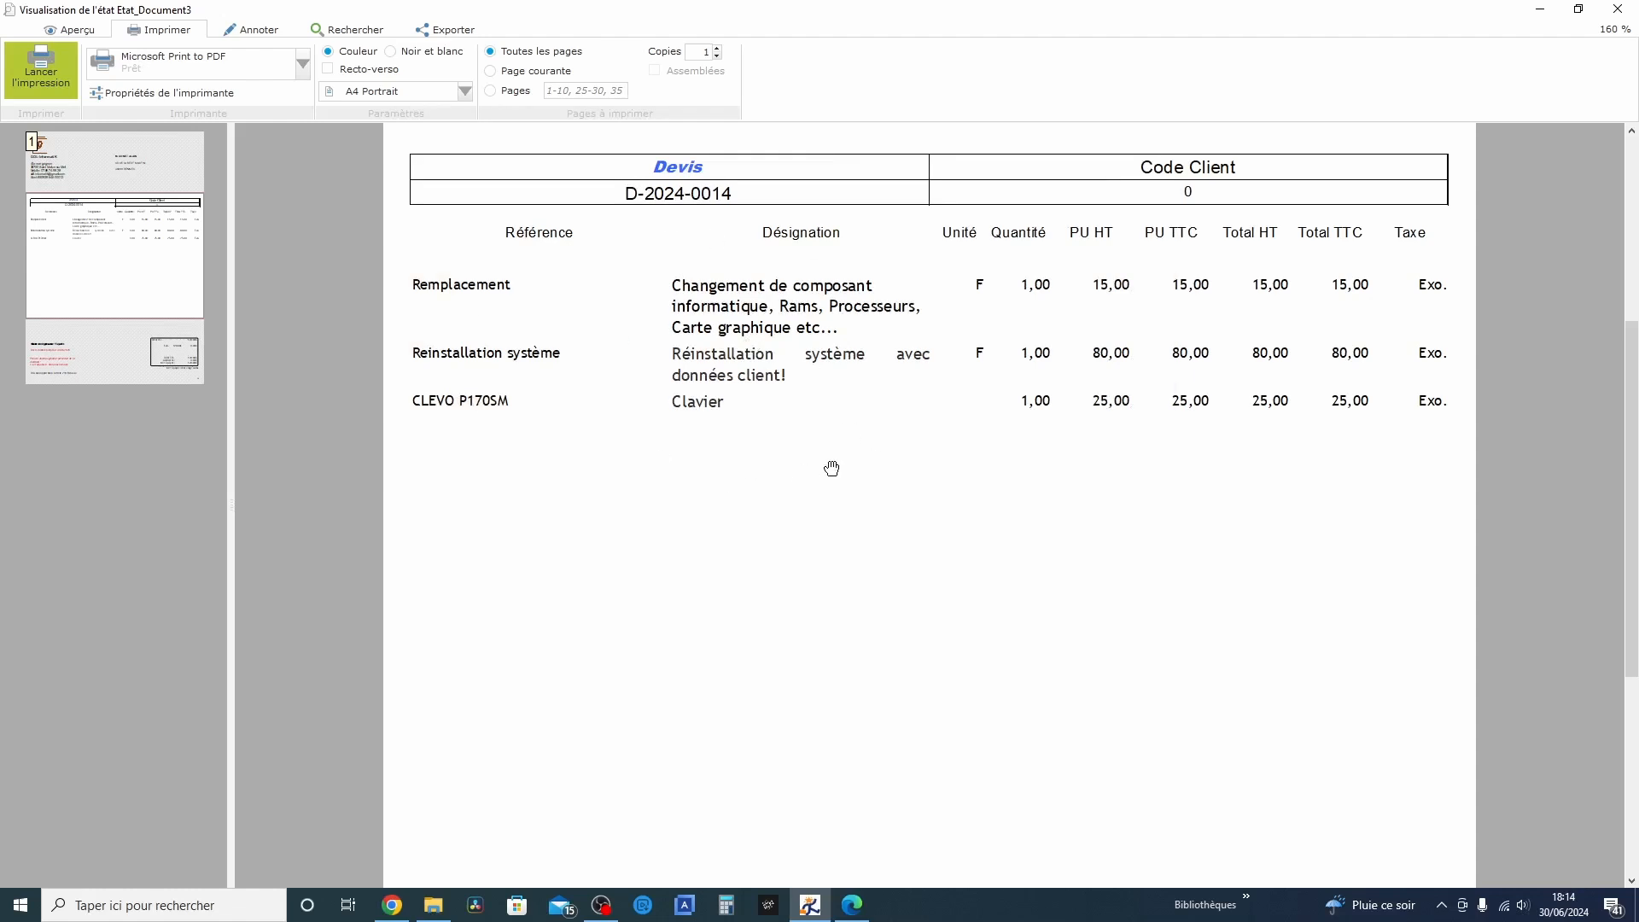
scroll(832, 468, up, 1)
scroll(832, 468, up, 2)
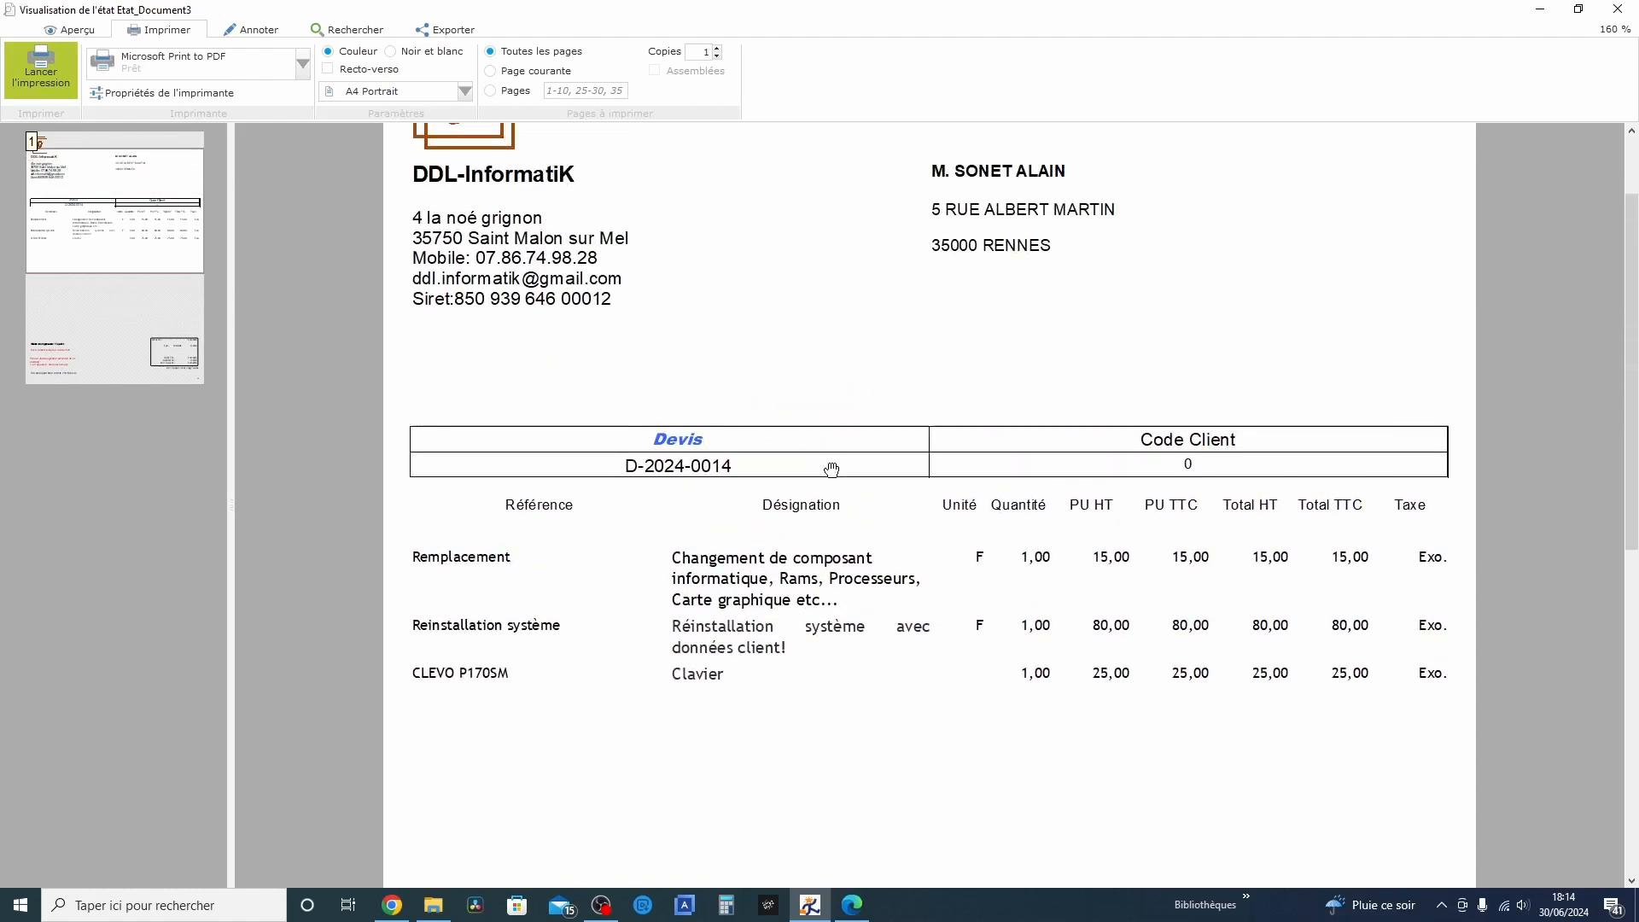
scroll(956, 592, up, 1)
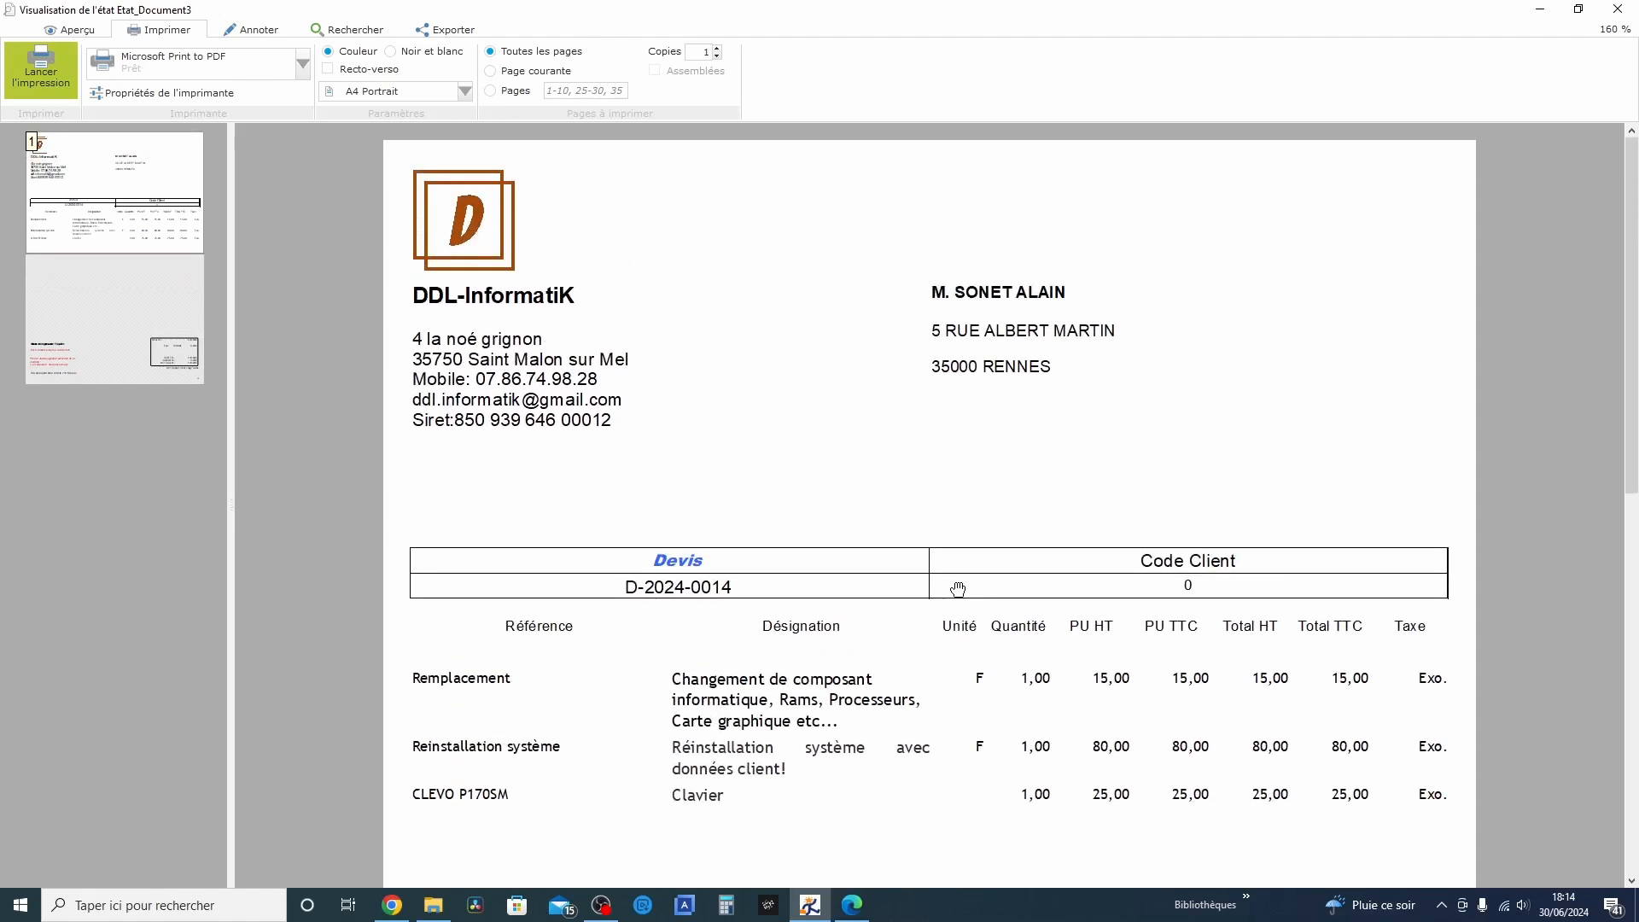
scroll(957, 589, down, 1)
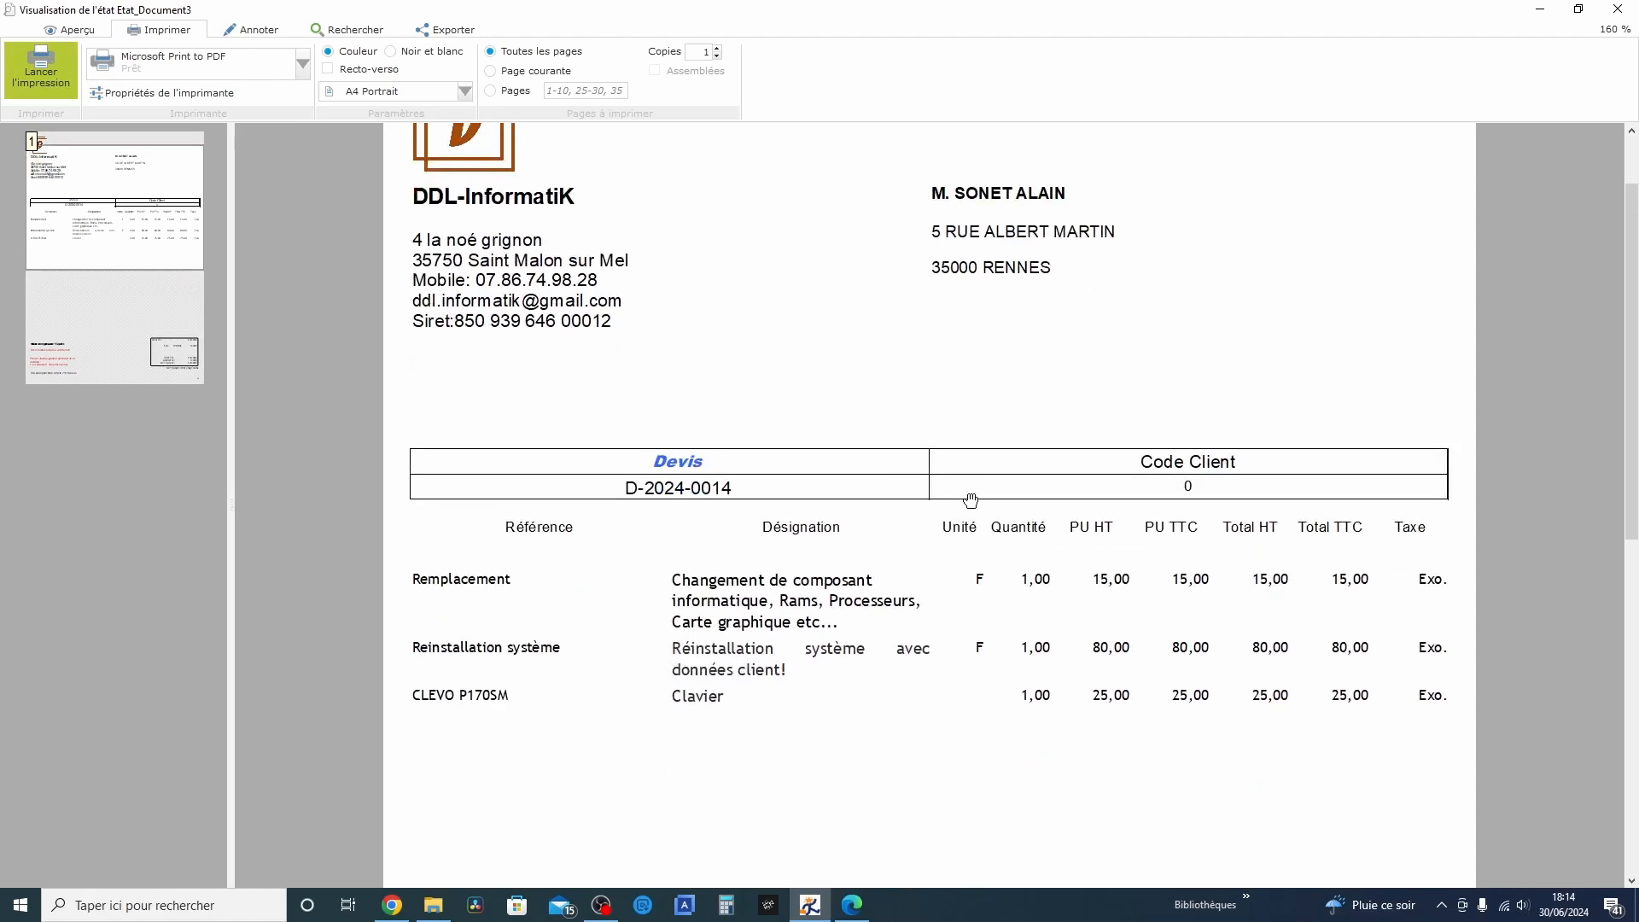
click(1617, 8)
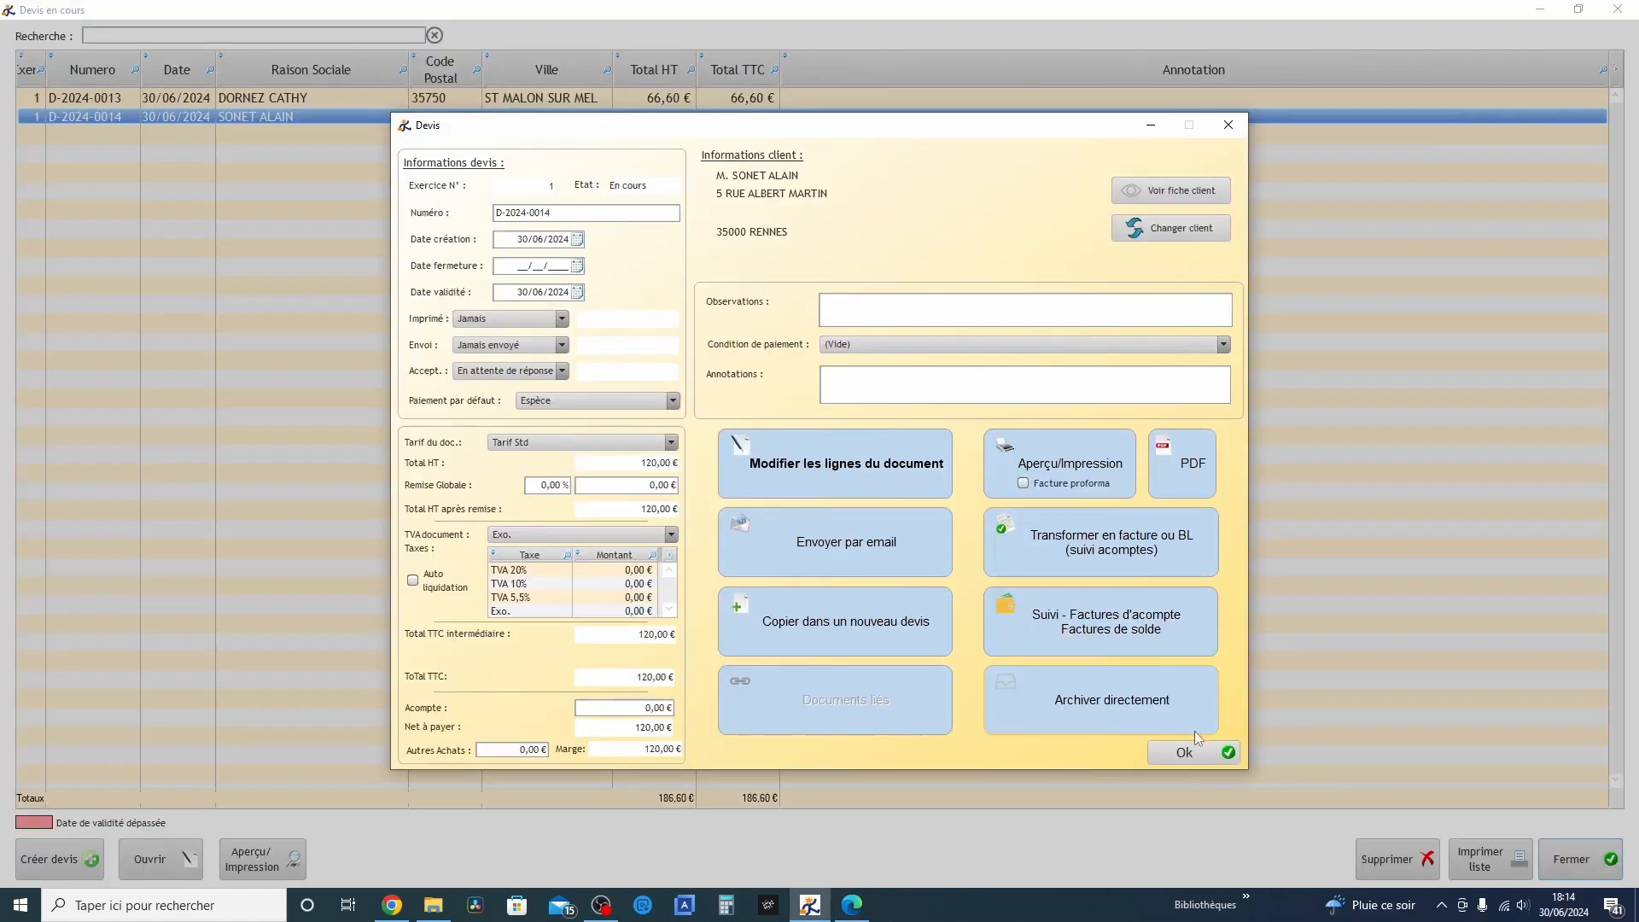
click(1193, 751)
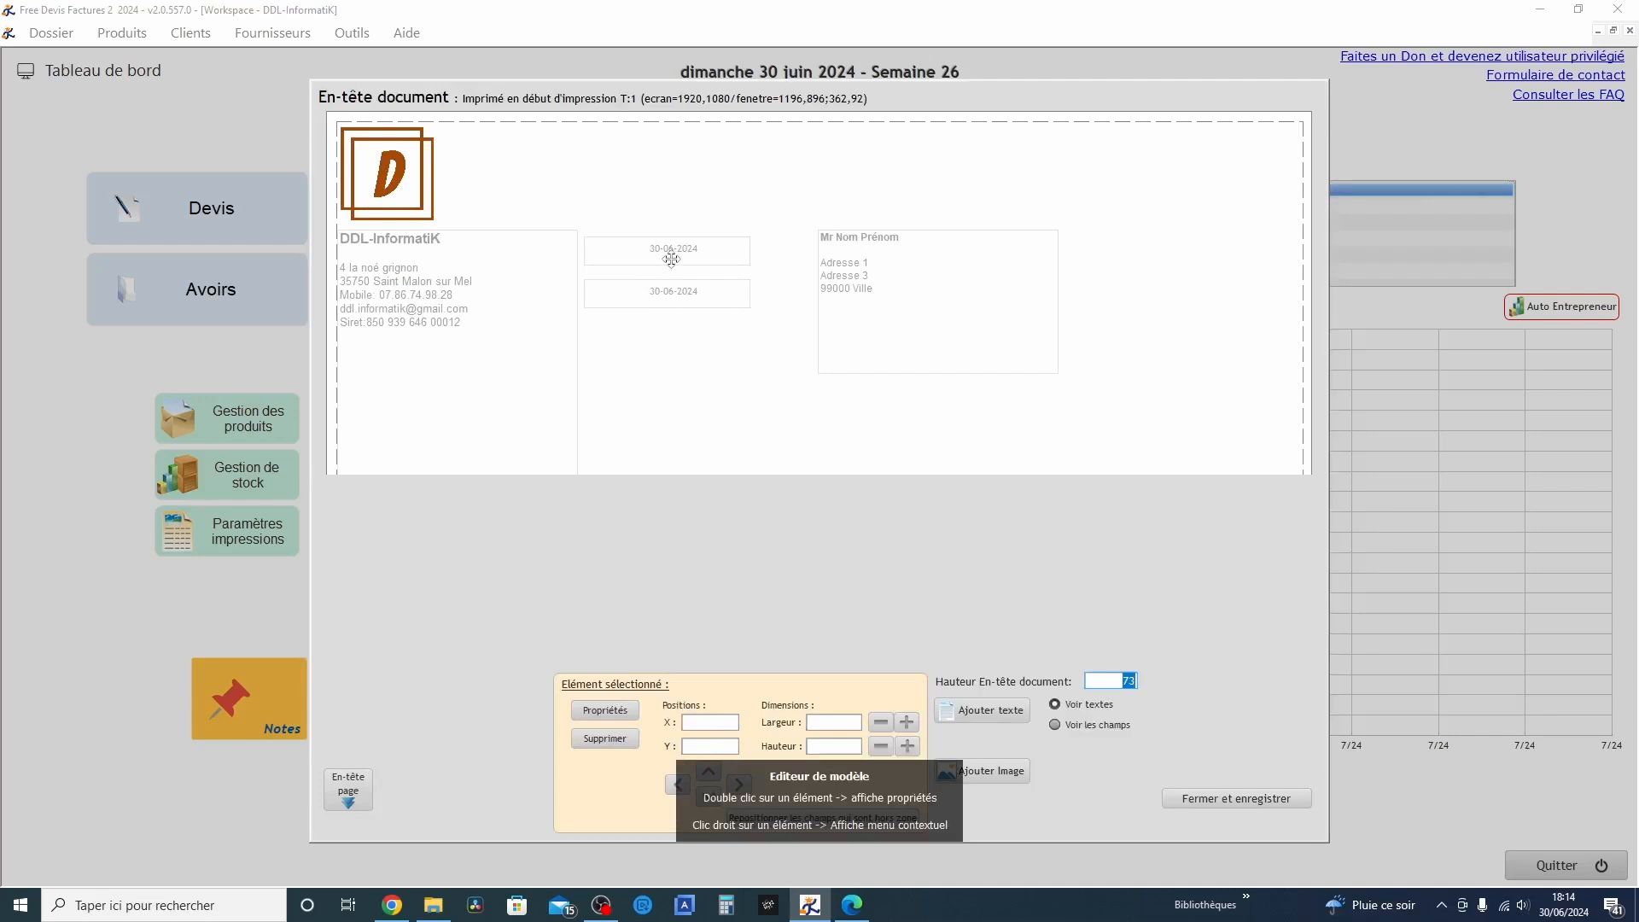
Make the document header's lower Document.Date element visible in all five document types, and save the header and print settings
double_click(671, 258)
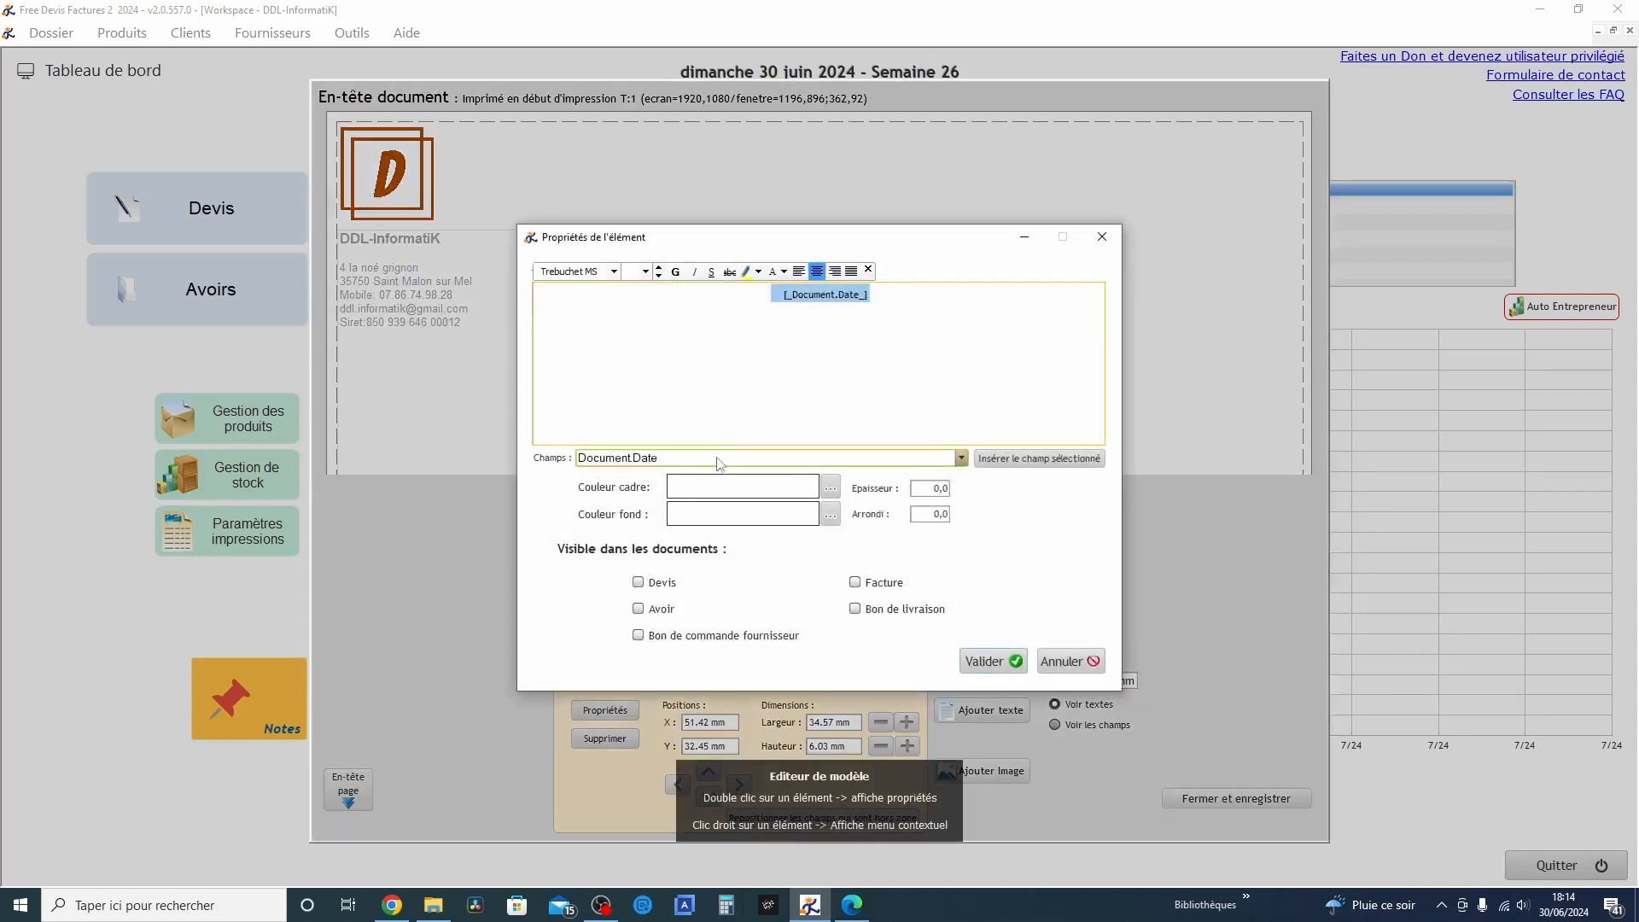
click(637, 582)
click(637, 609)
click(637, 635)
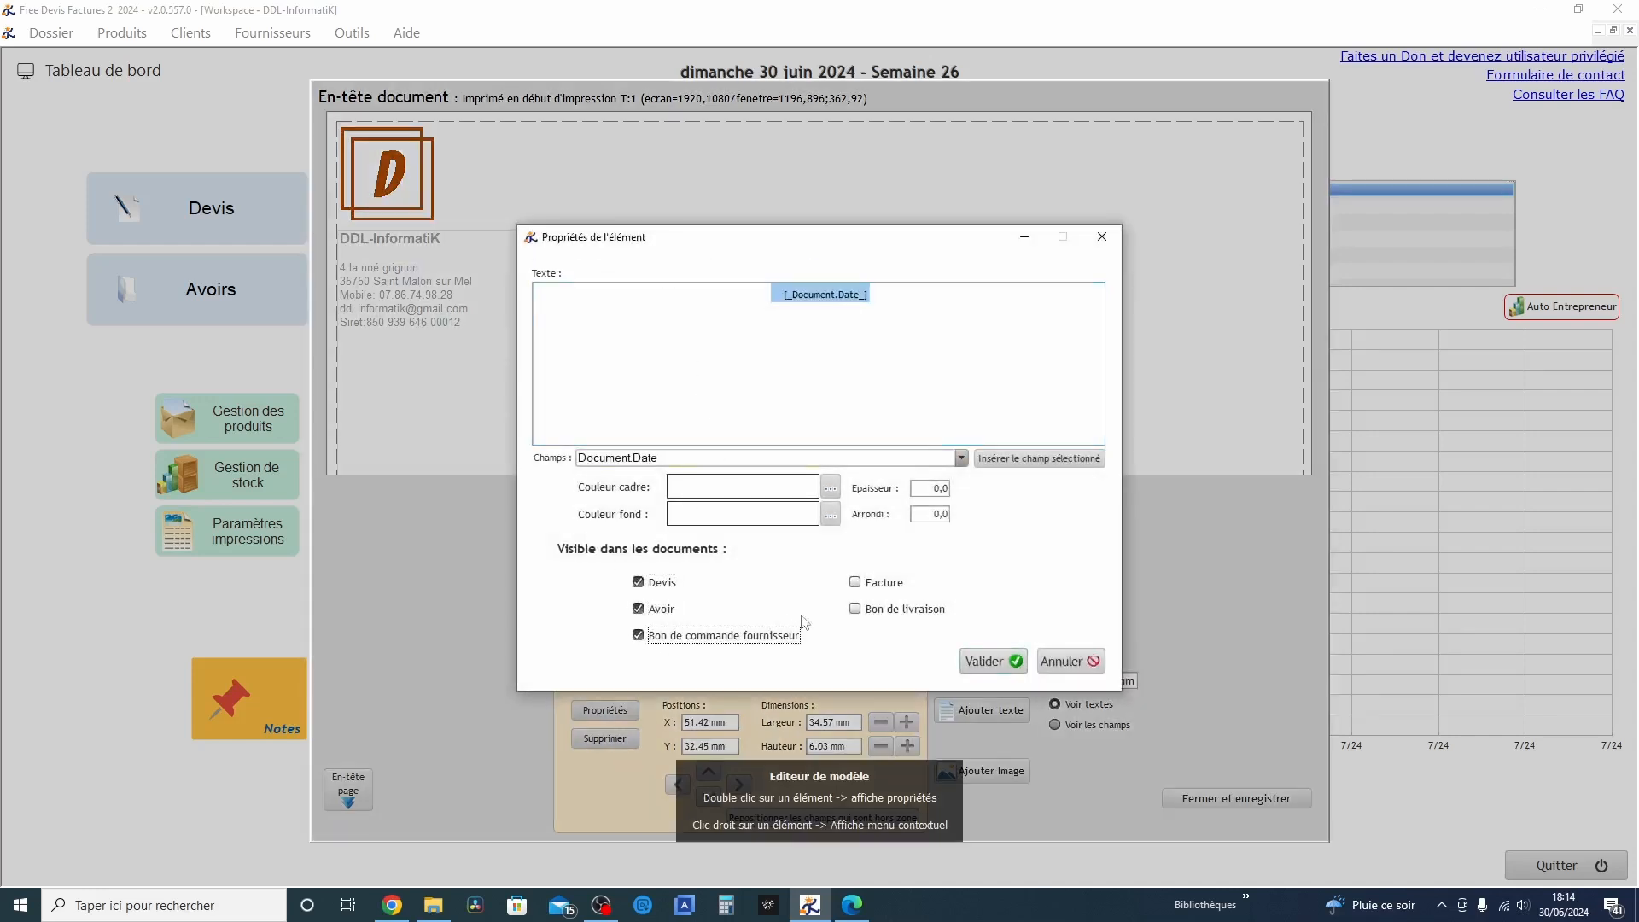
click(855, 608)
click(854, 582)
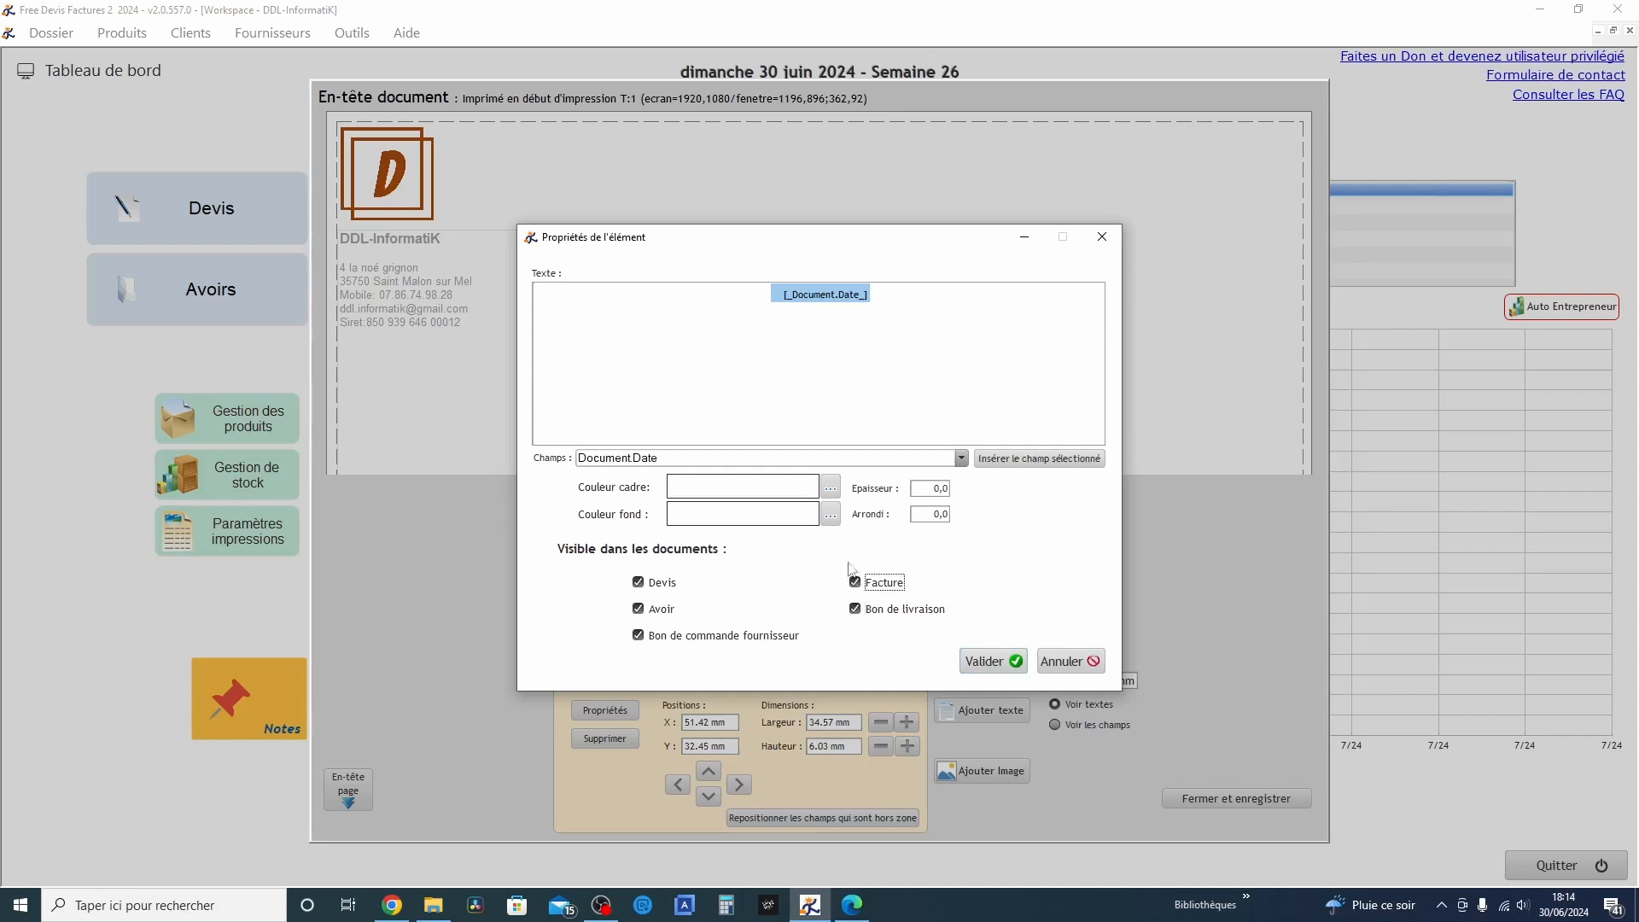
click(990, 662)
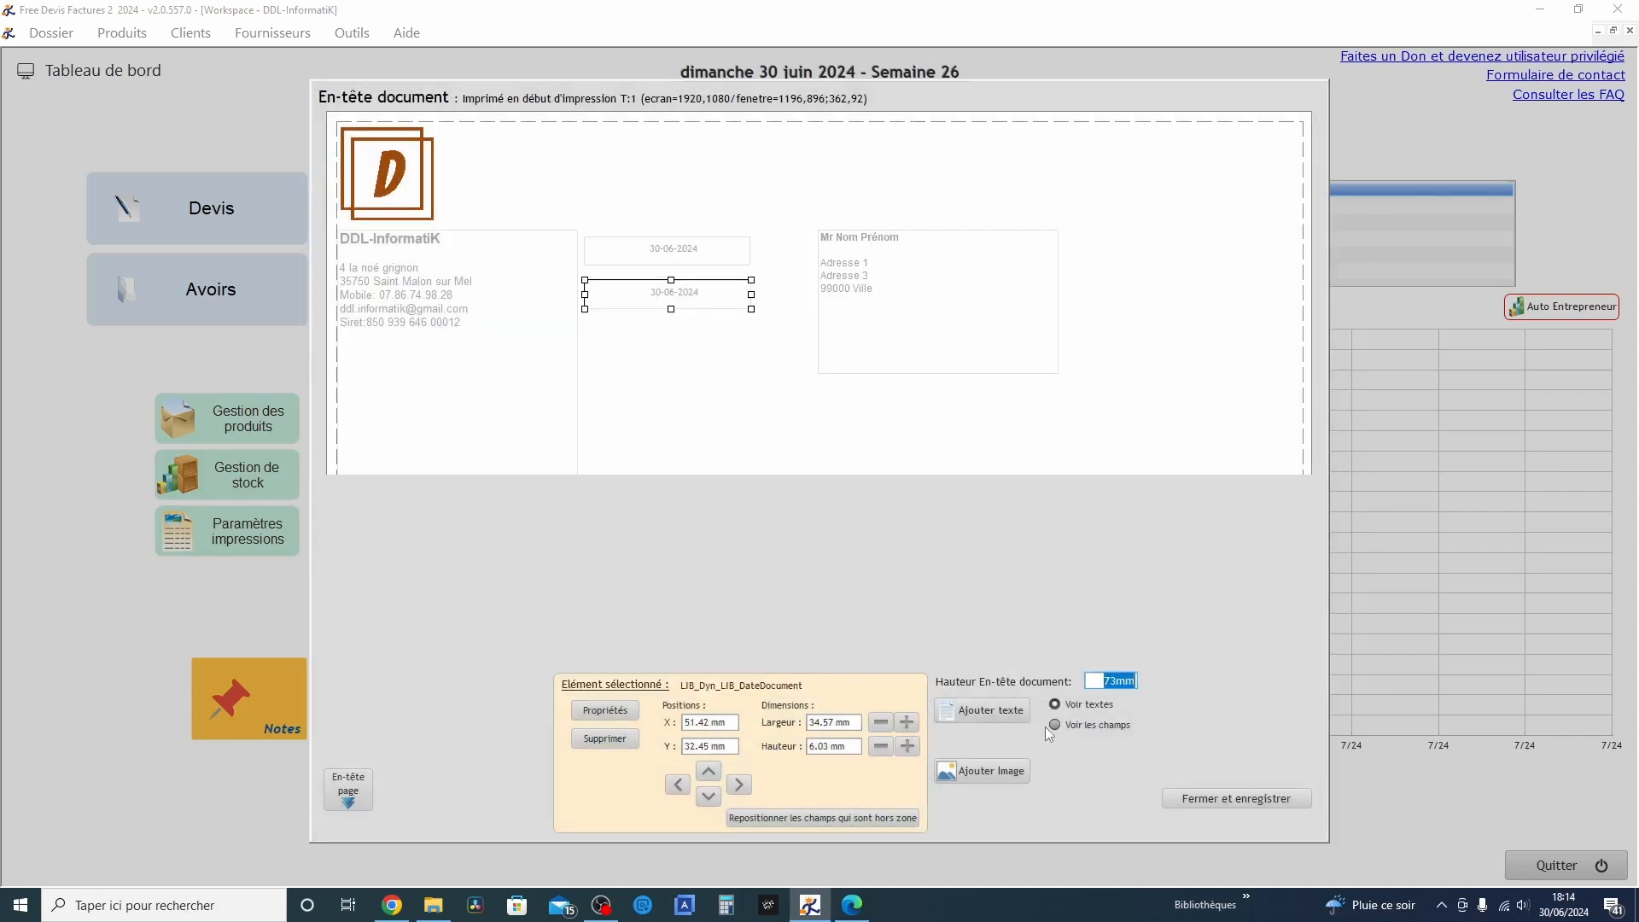
click(1189, 801)
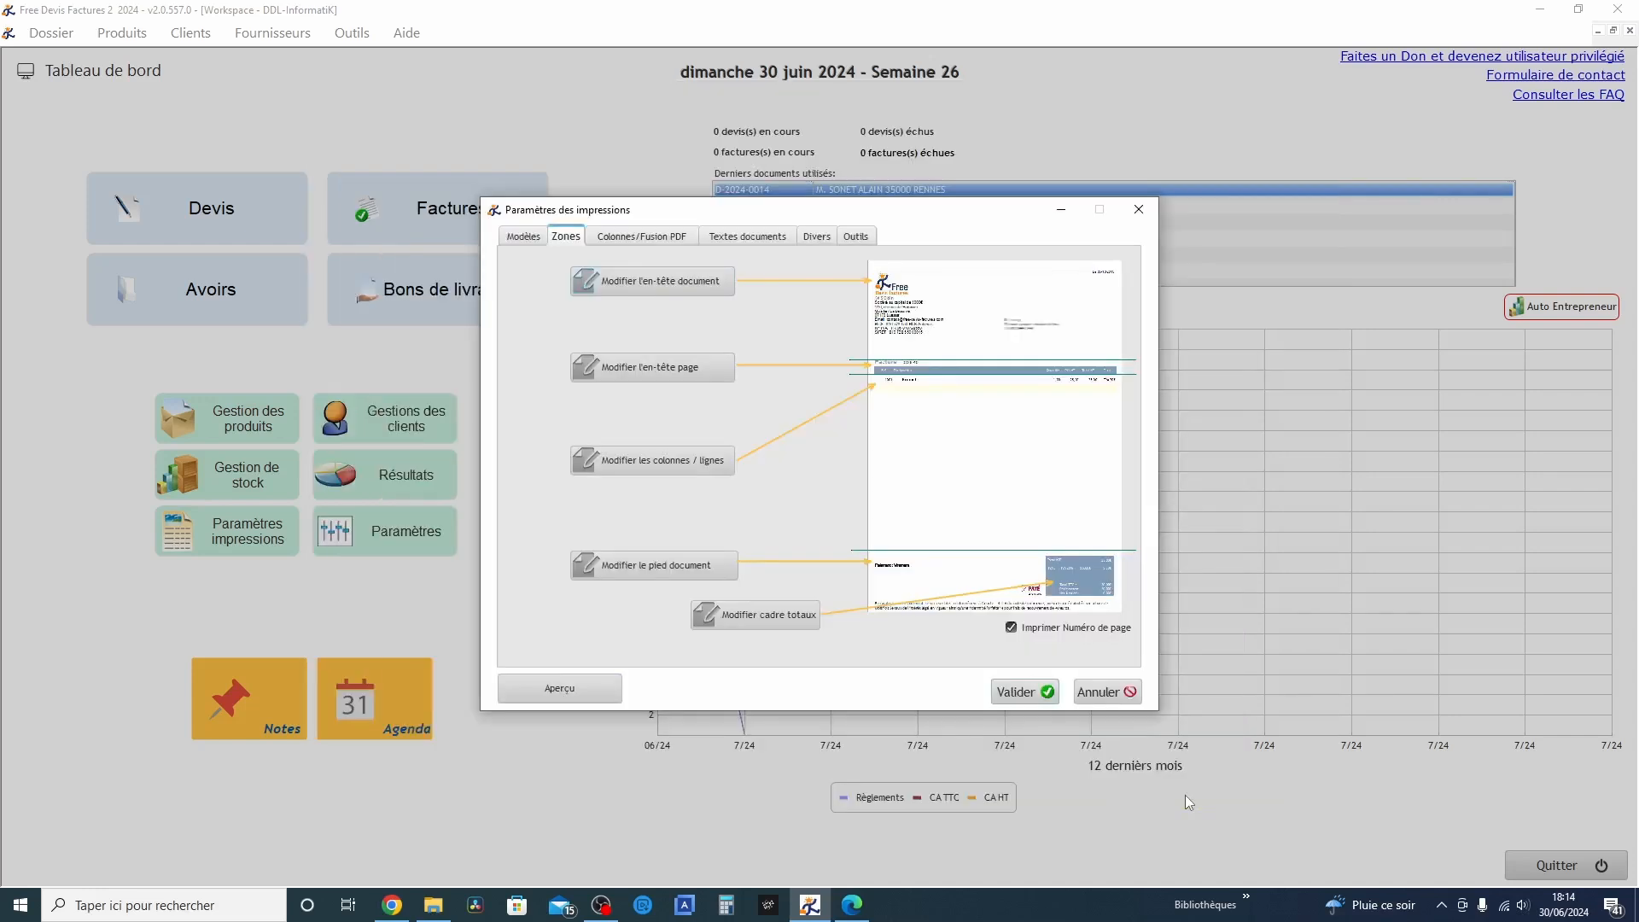
click(1033, 694)
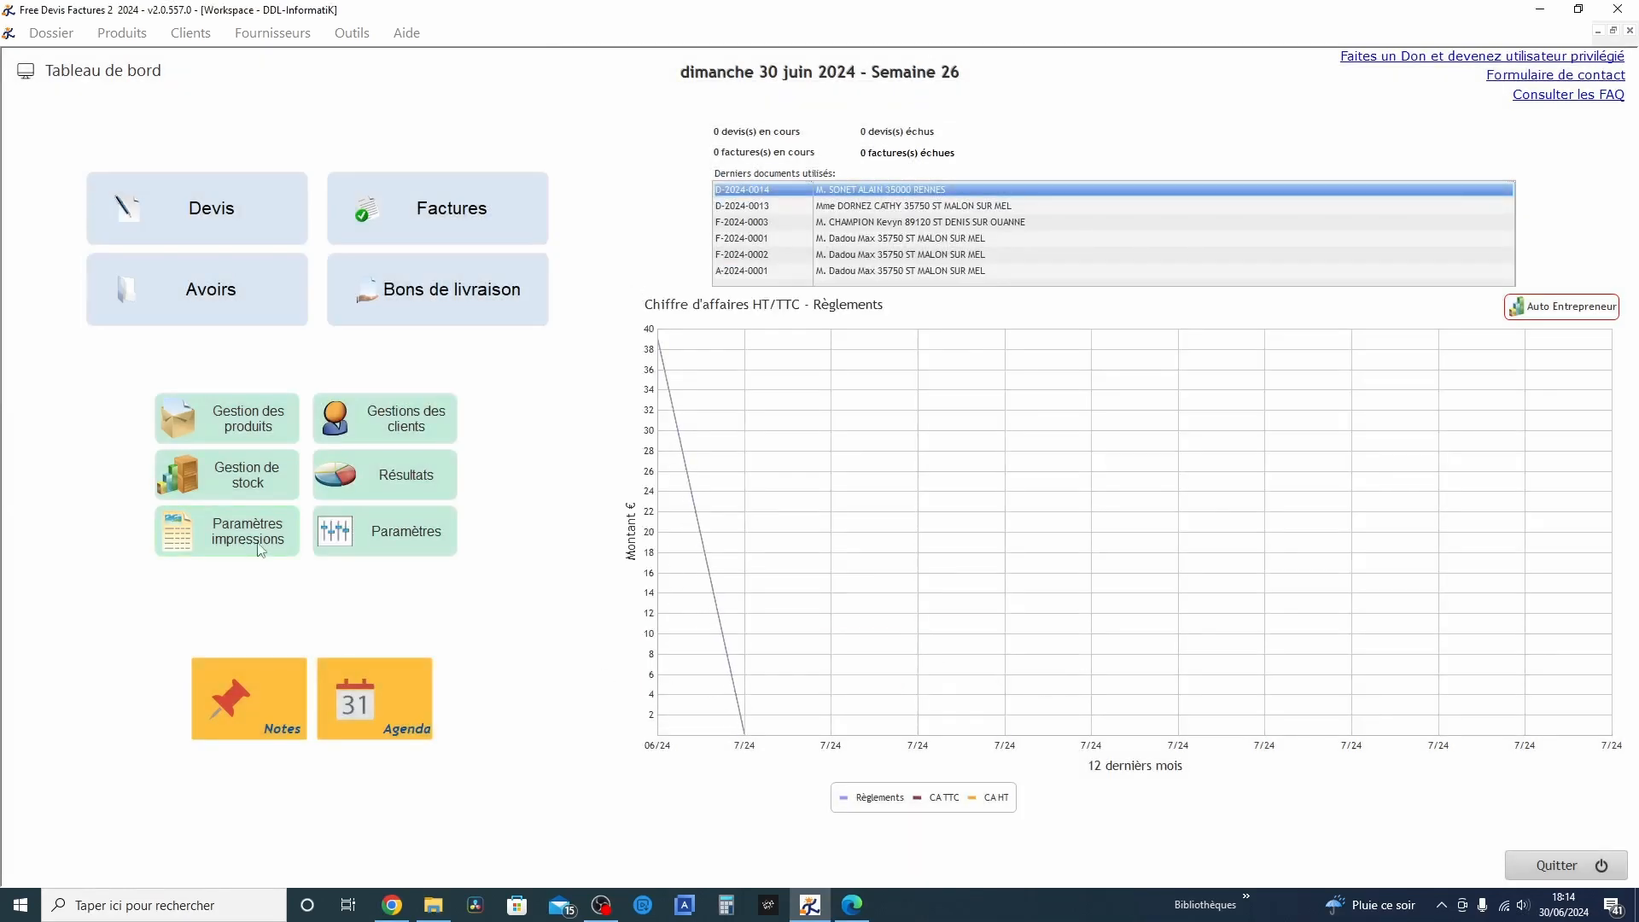
Preview the second current quote again to check the date in its document information table, and close the preview
click(233, 183)
click(850, 473)
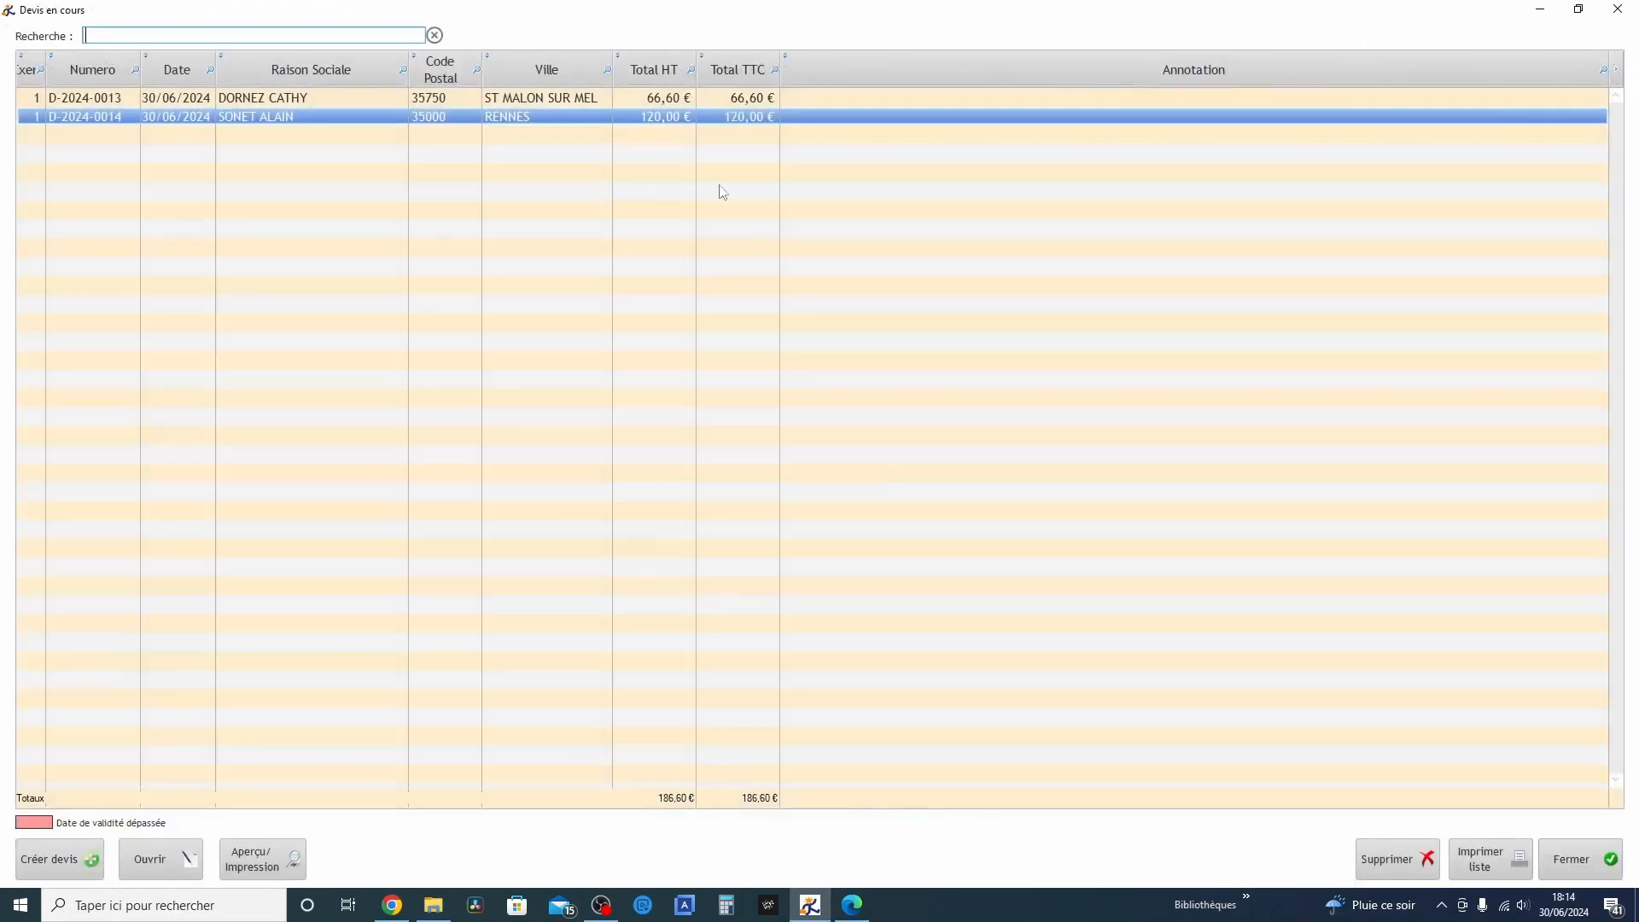
double_click(653, 117)
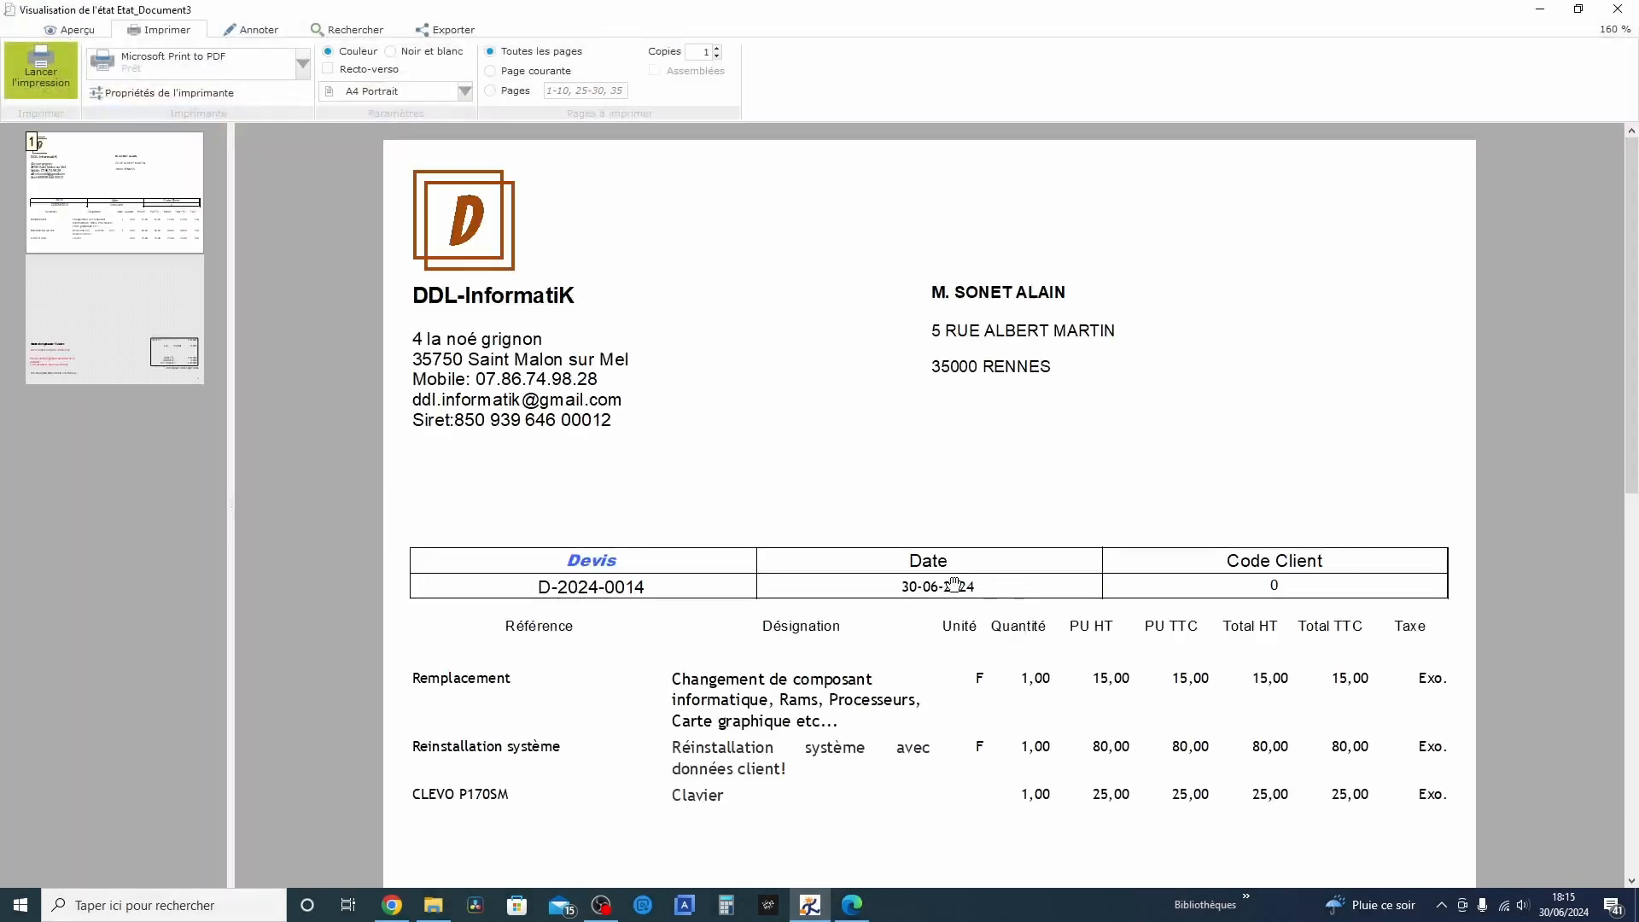
scroll(964, 588, down, 1)
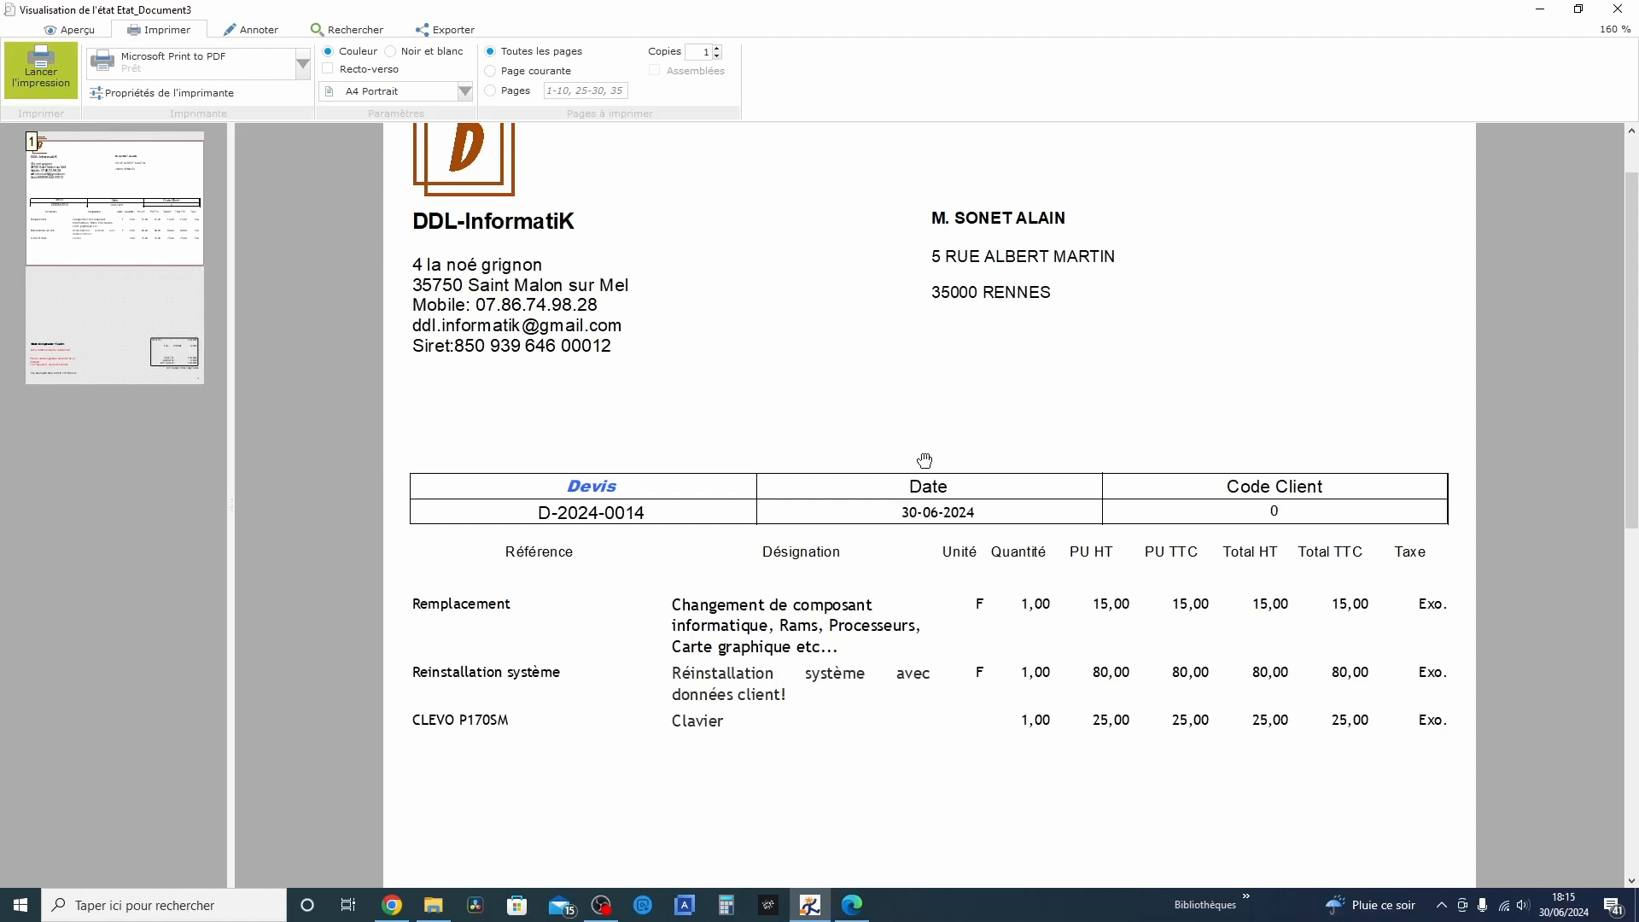
click(1617, 9)
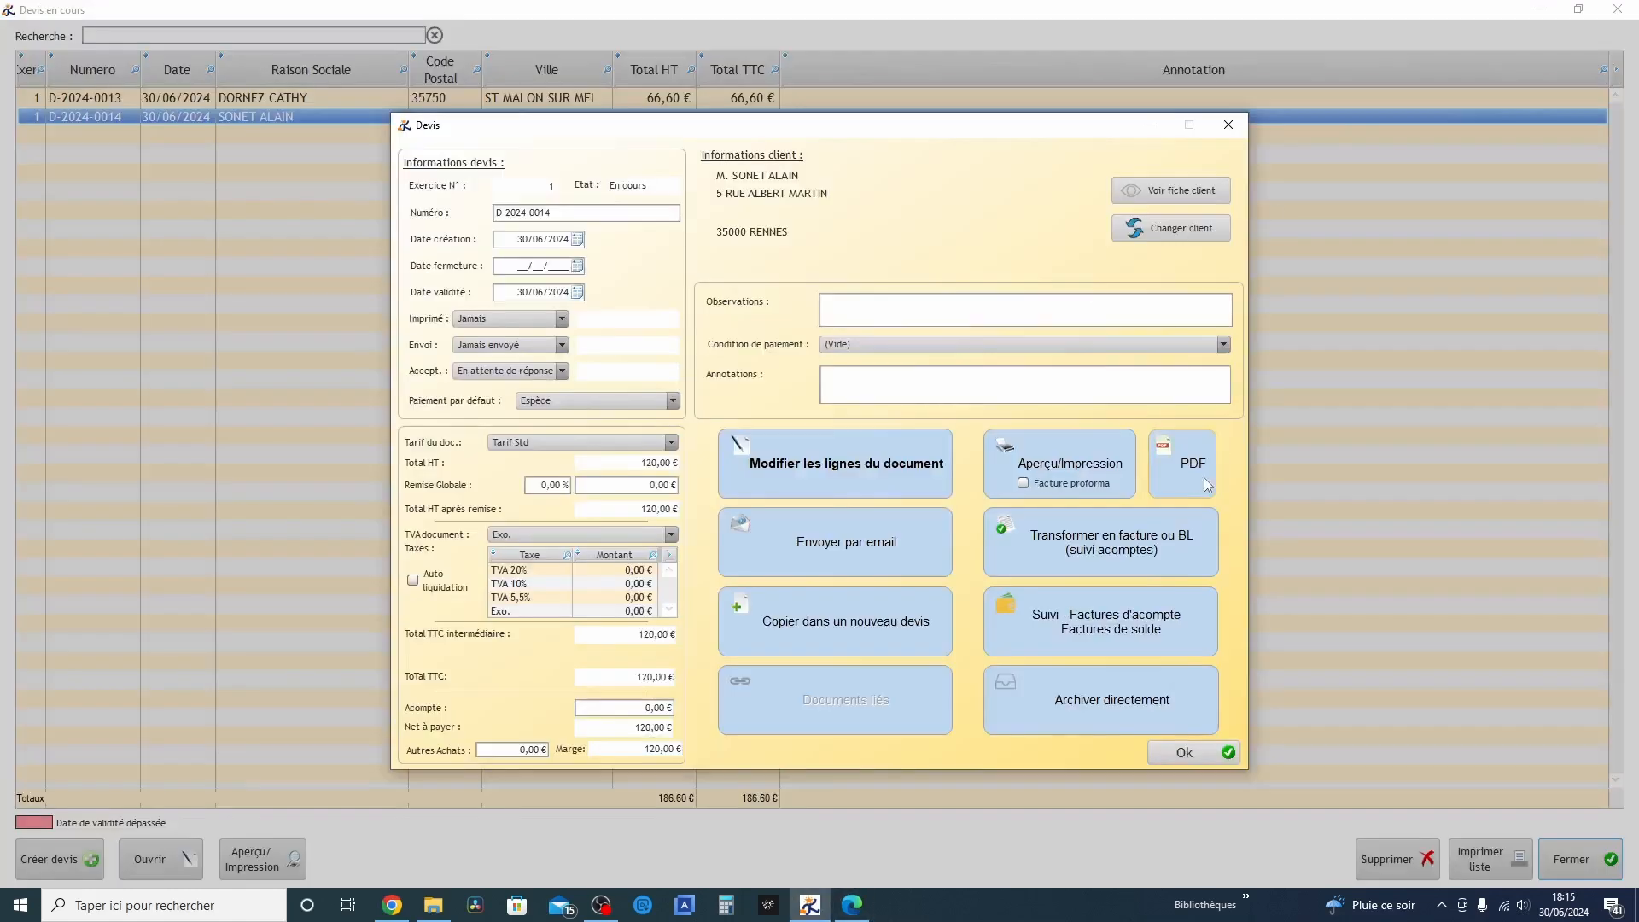
Generate the quote's PDF, review its date table and footer, and close the PDF viewer
click(1193, 472)
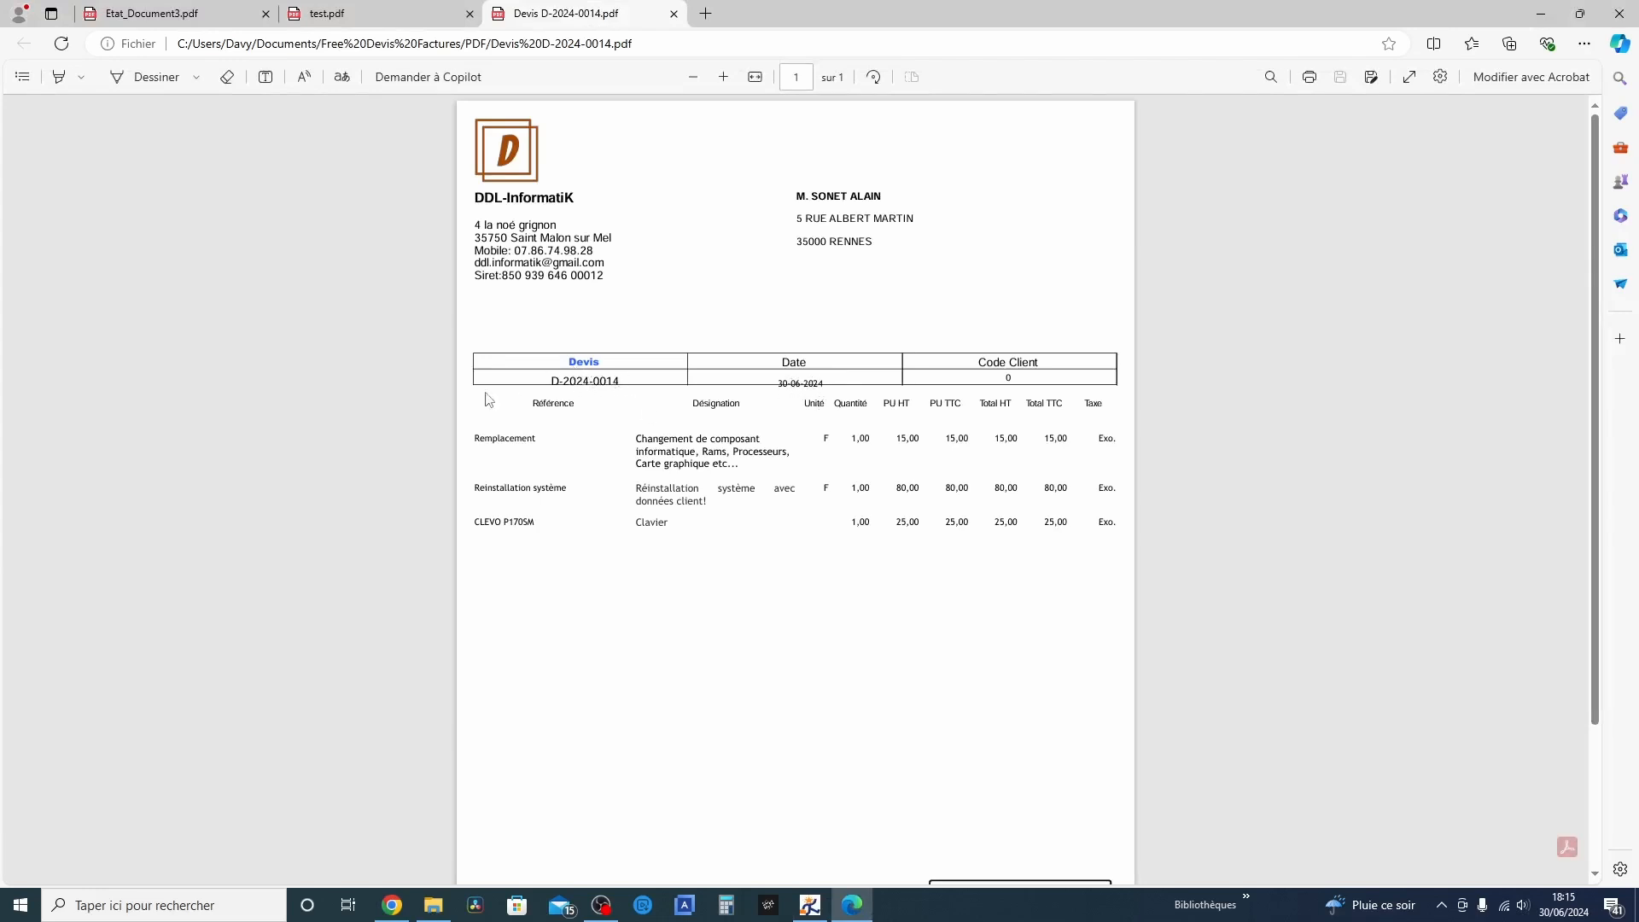
scroll(699, 611, down, 2)
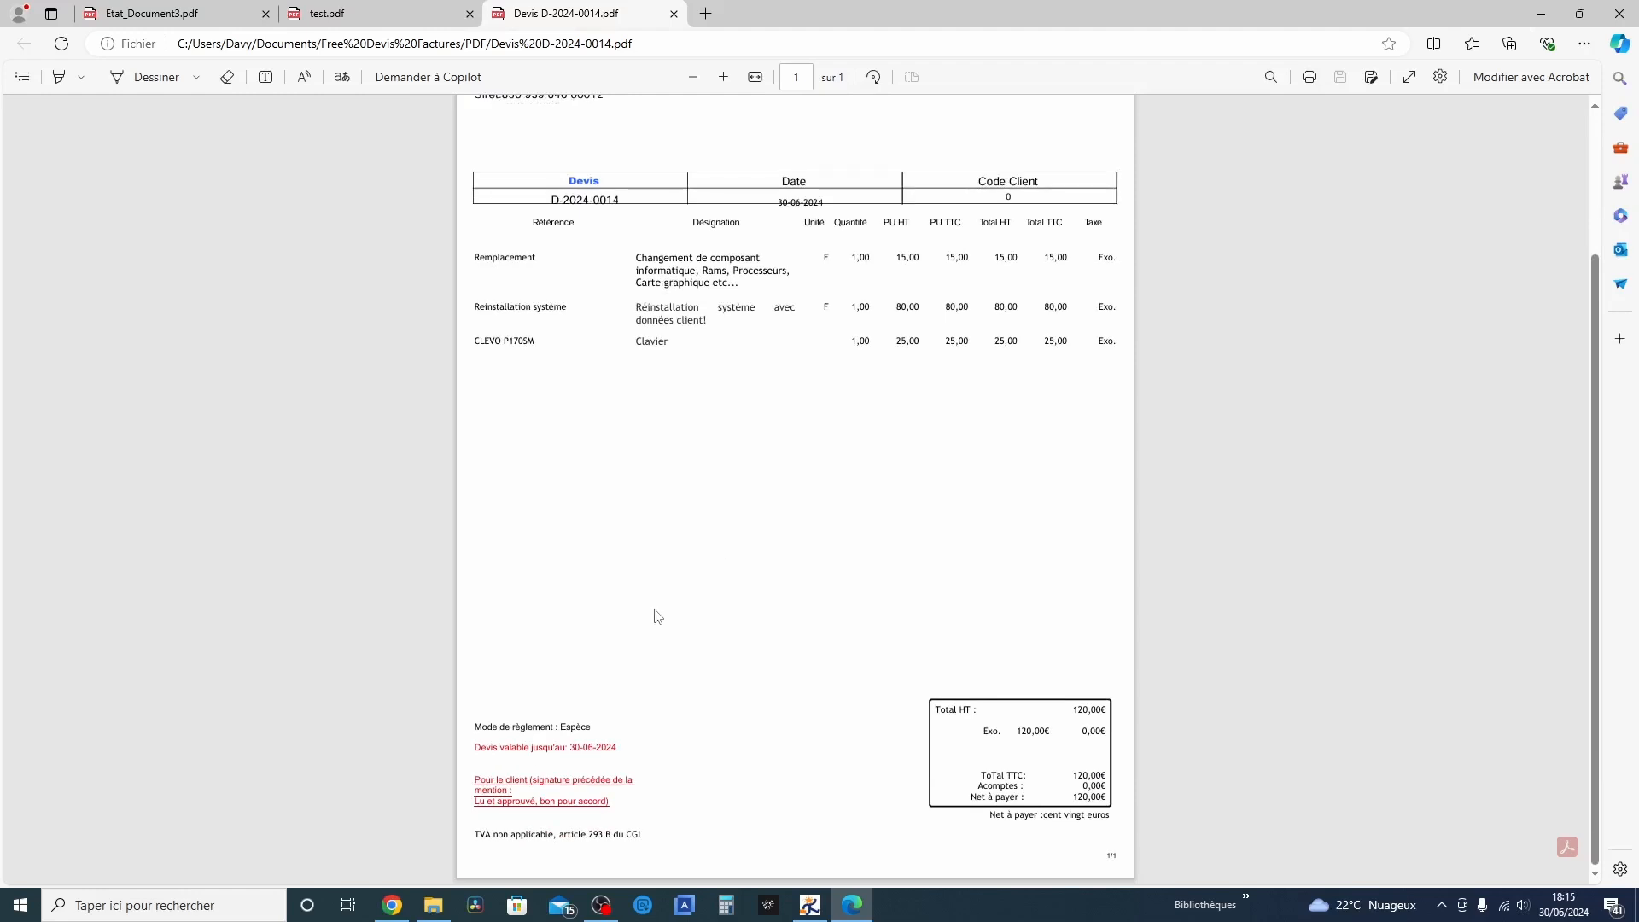
click(1618, 14)
Open the quote's print preview, try the Brother HL-L8260CDW series printer, and switch back to Microsoft Print to PDF
click(1068, 474)
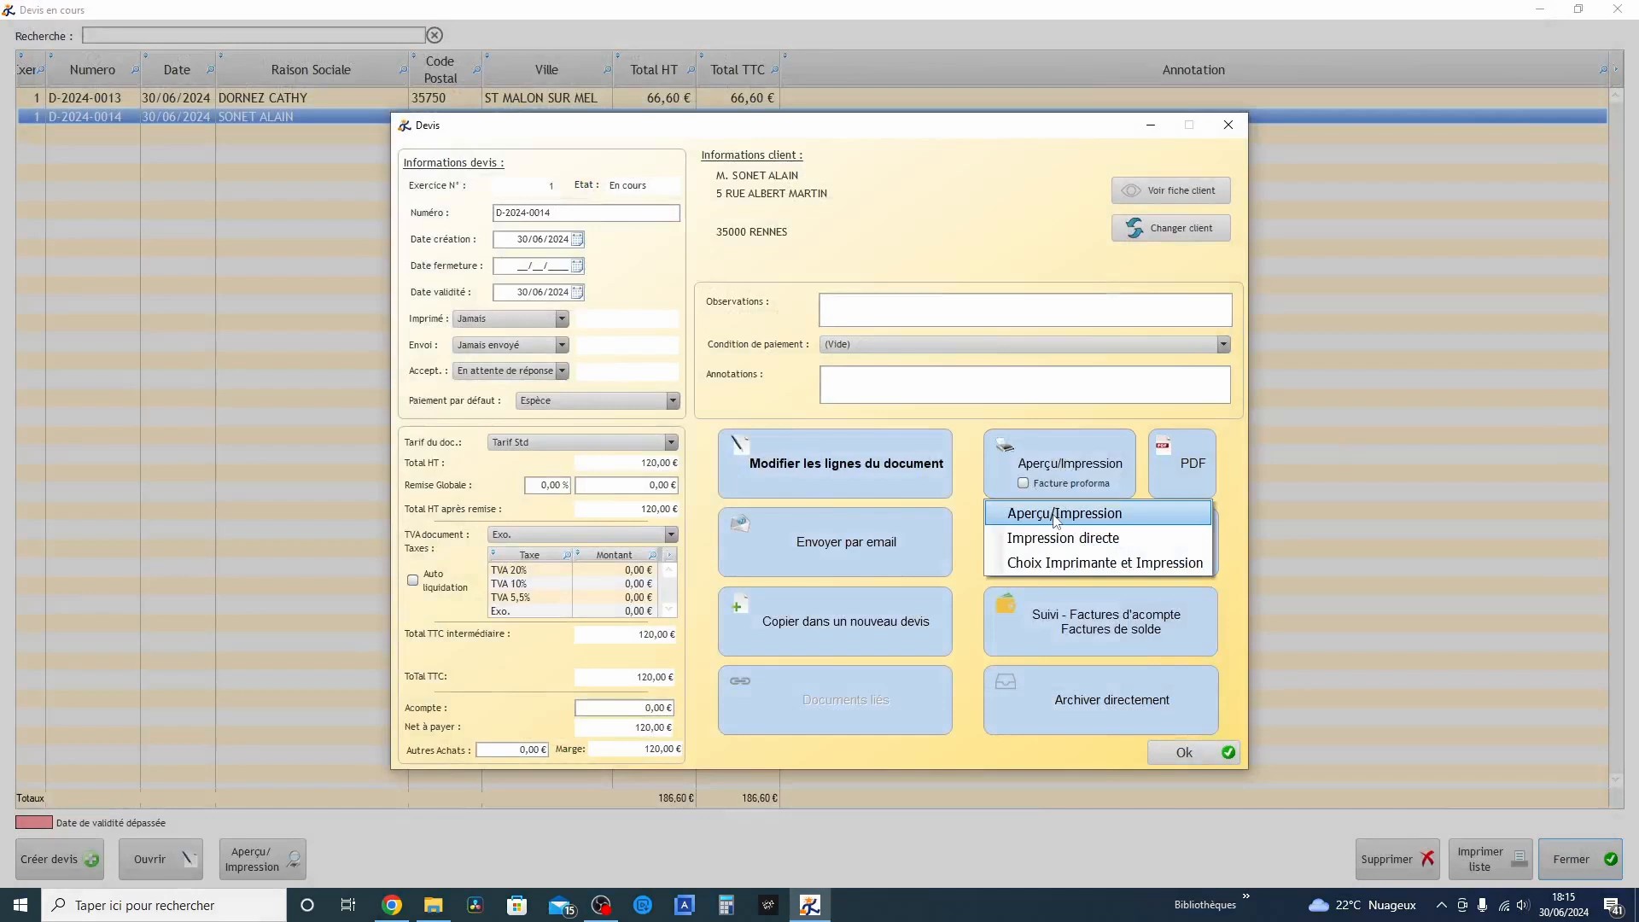
click(1055, 515)
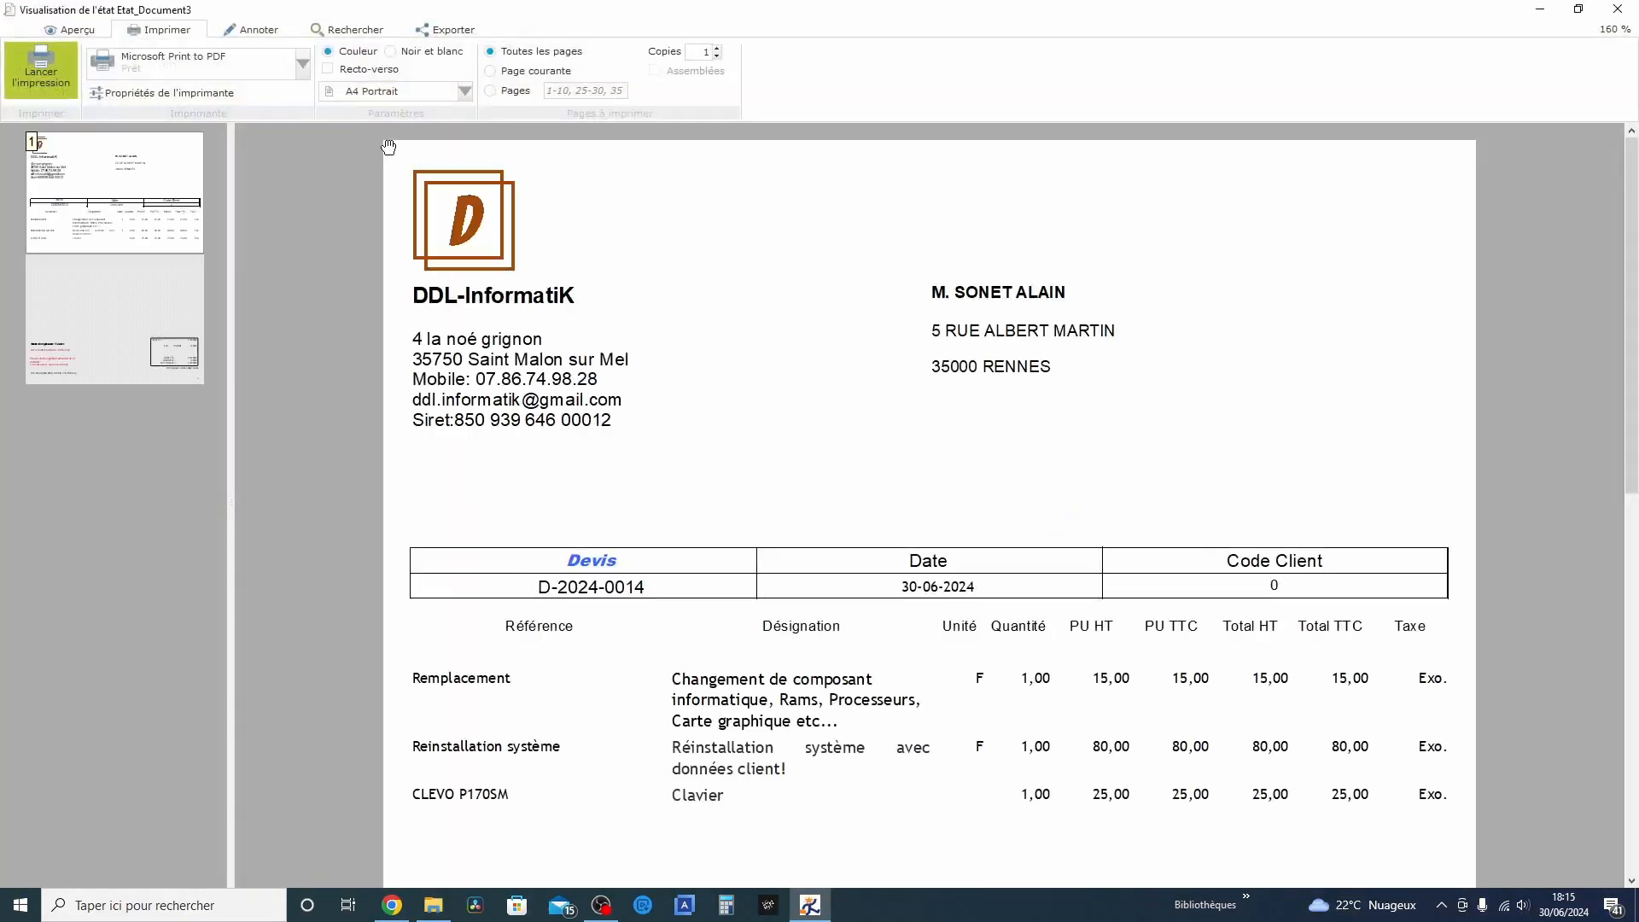
click(151, 60)
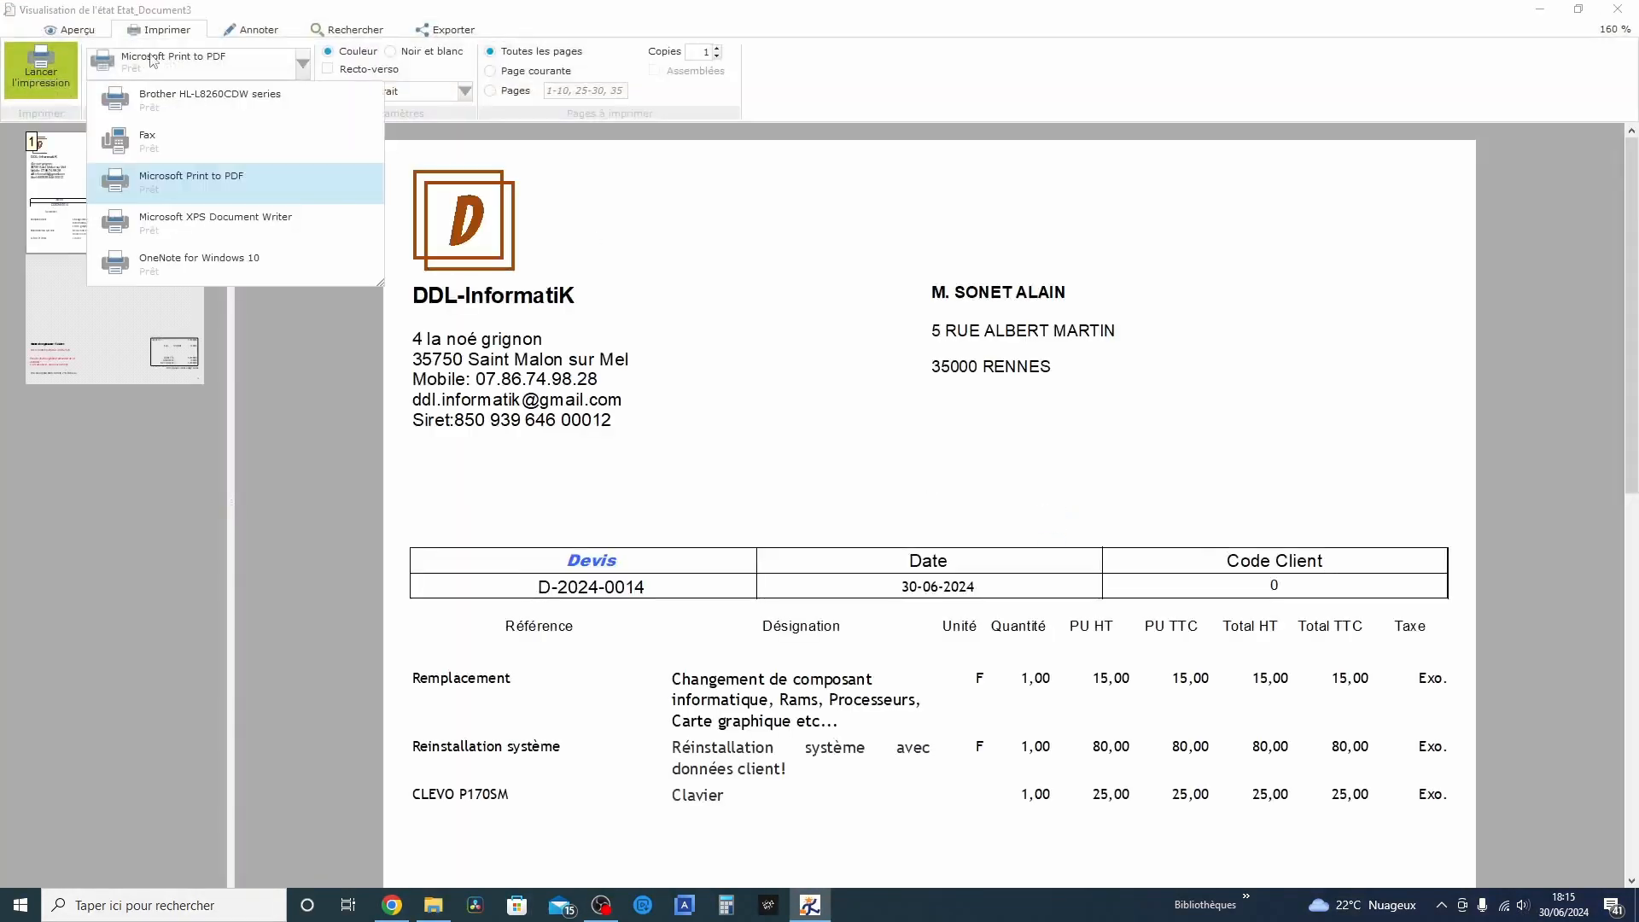
click(169, 98)
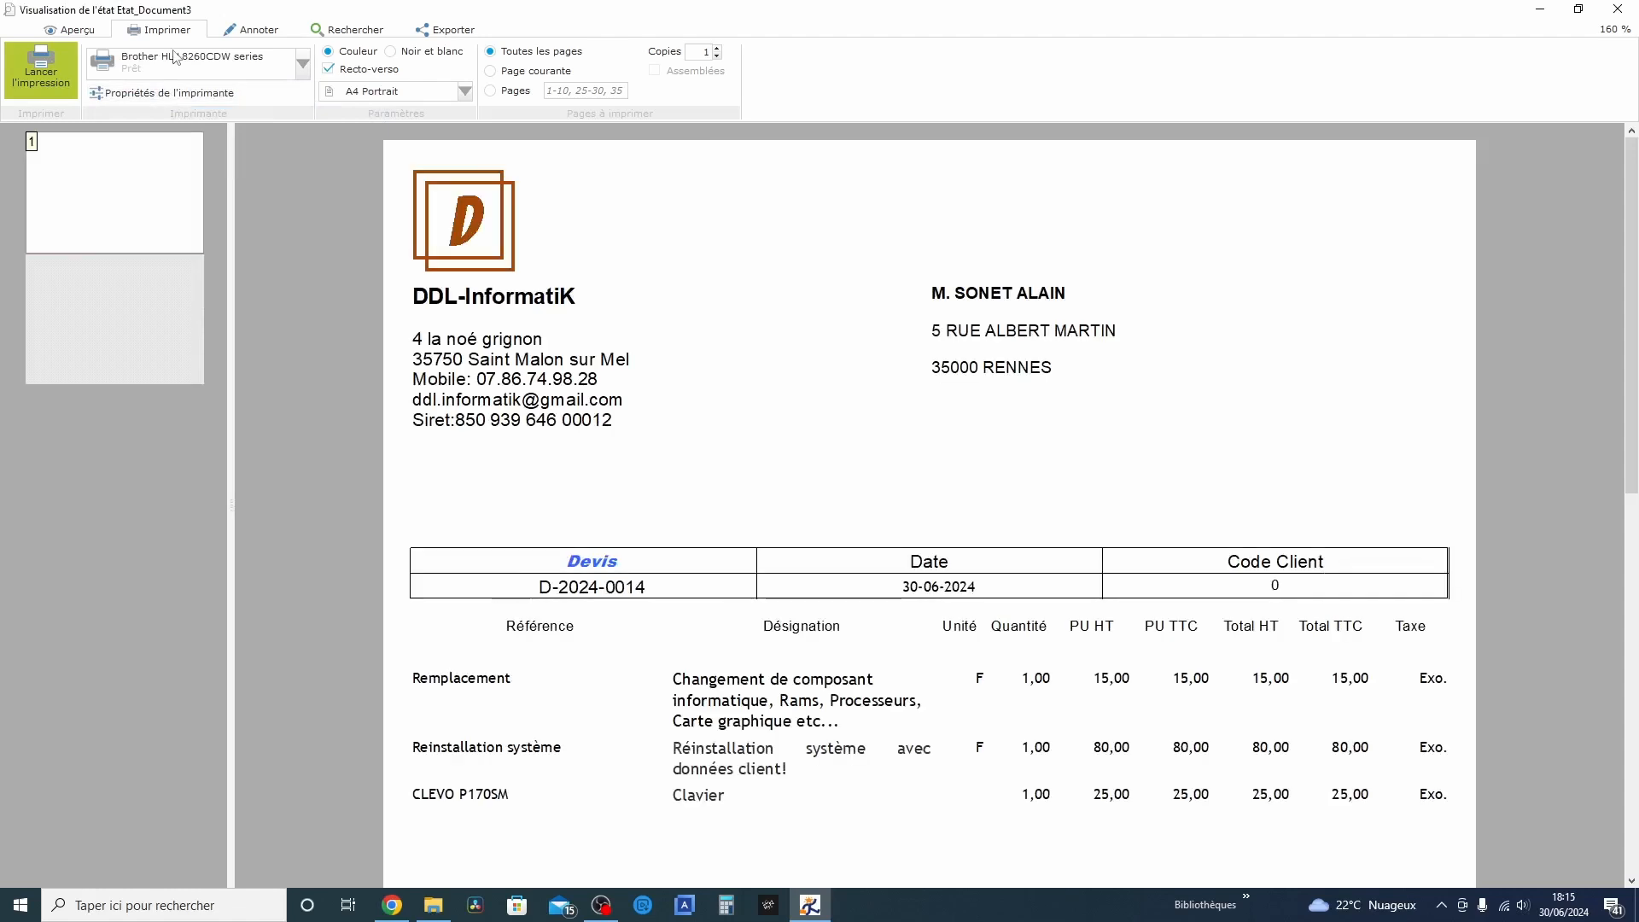
click(174, 57)
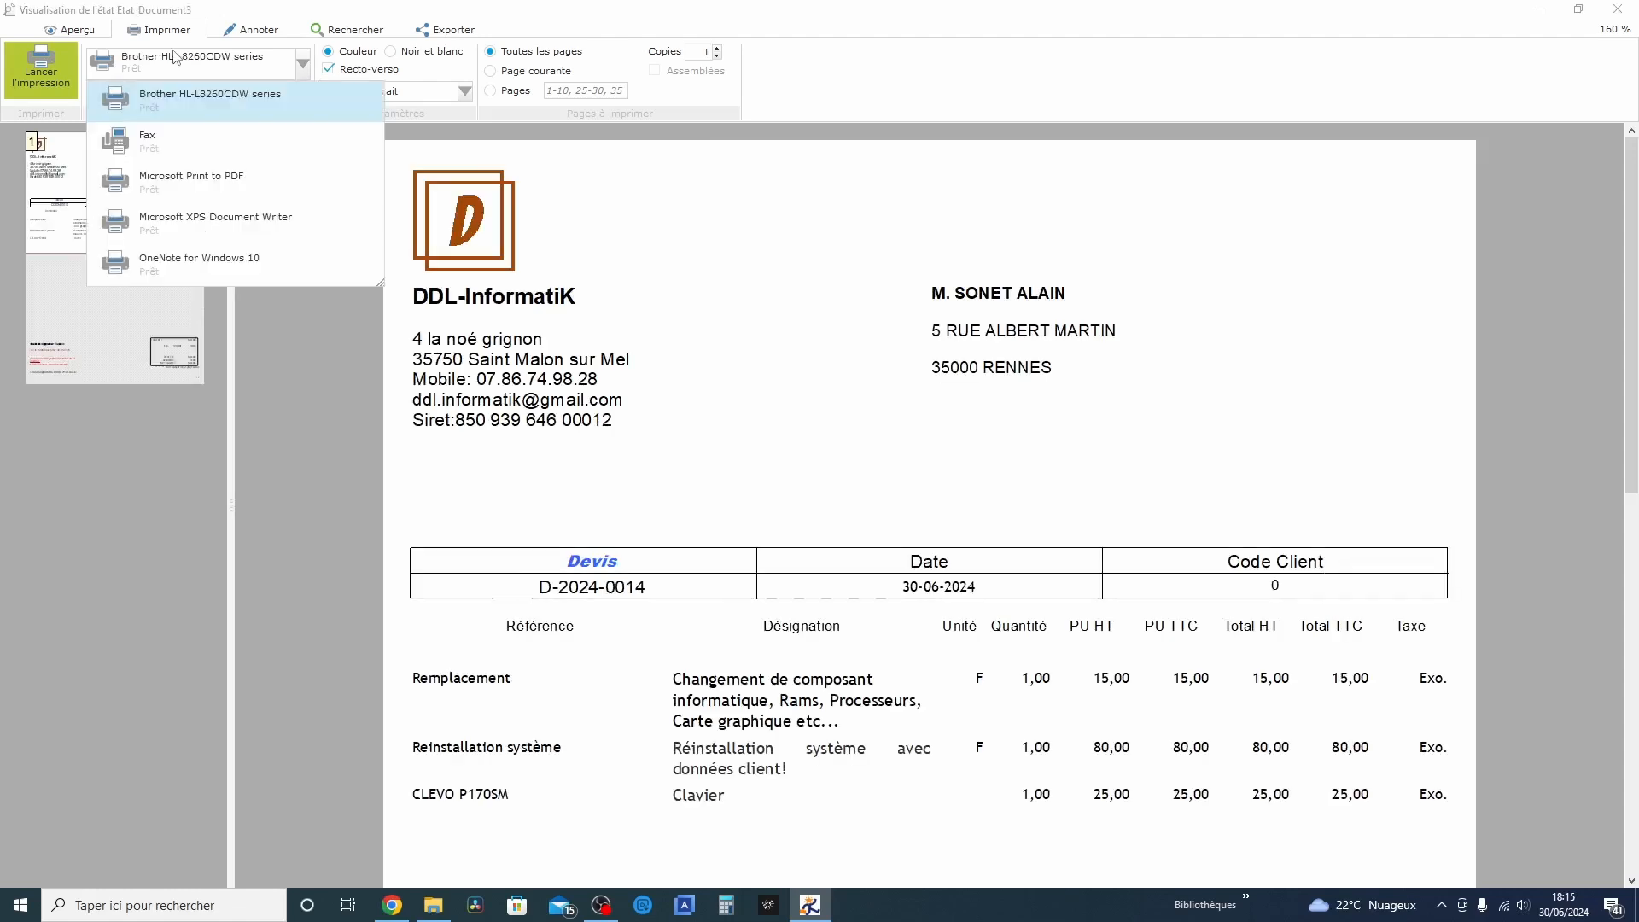
click(173, 196)
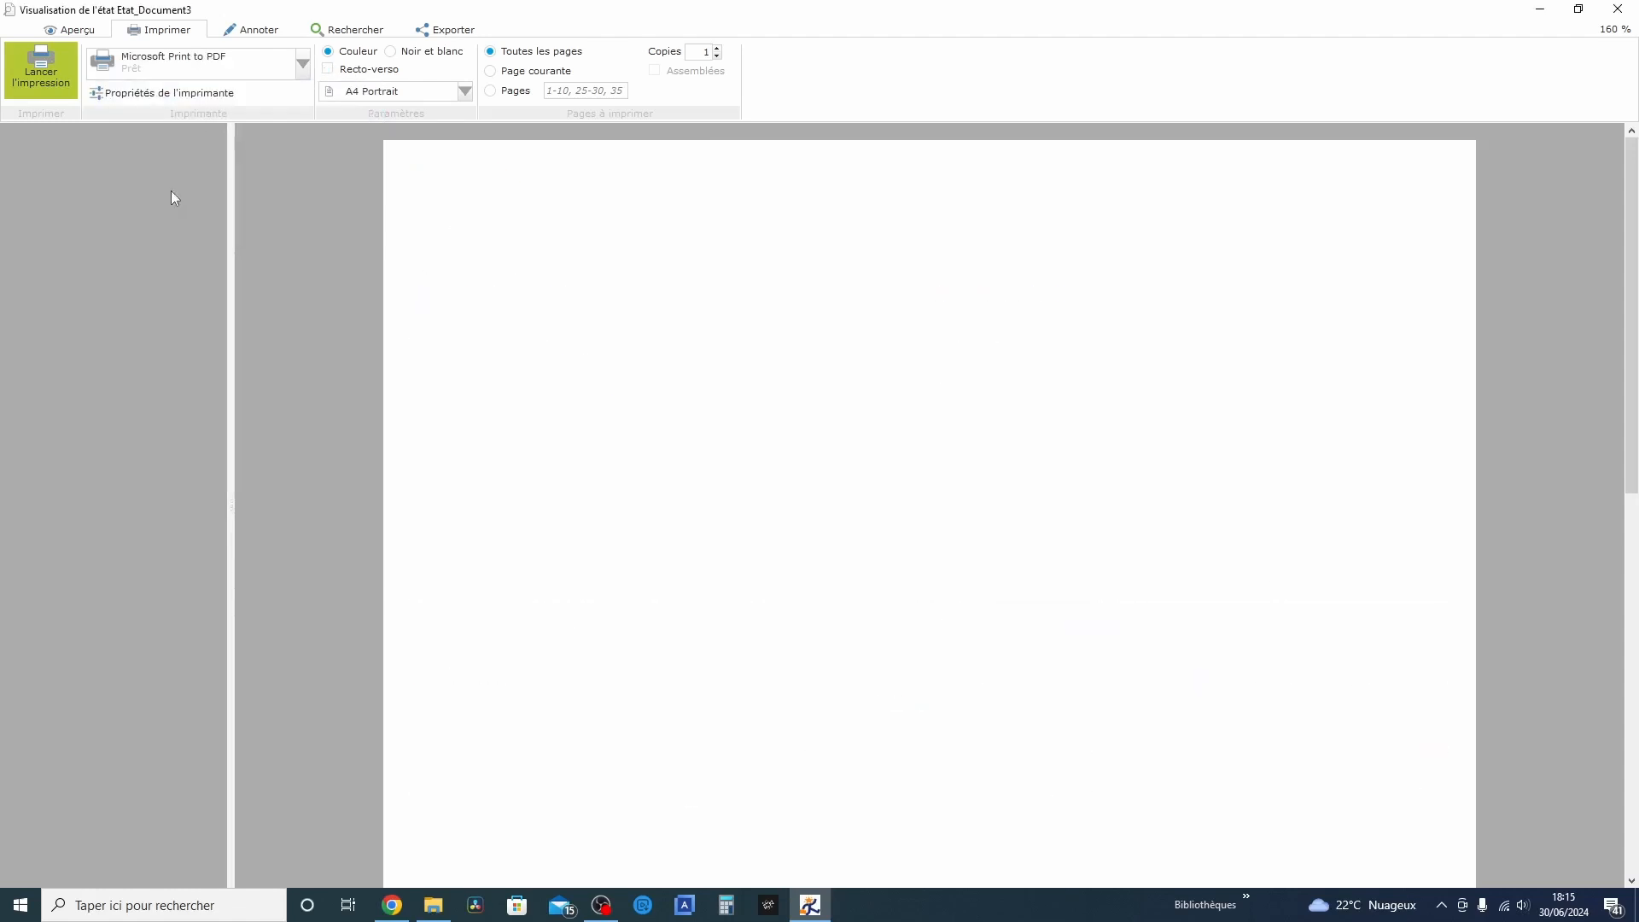
Print the previewed quote to a PDF file named devis1 in the Téléchargements folder
scroll(991, 315, down, 2)
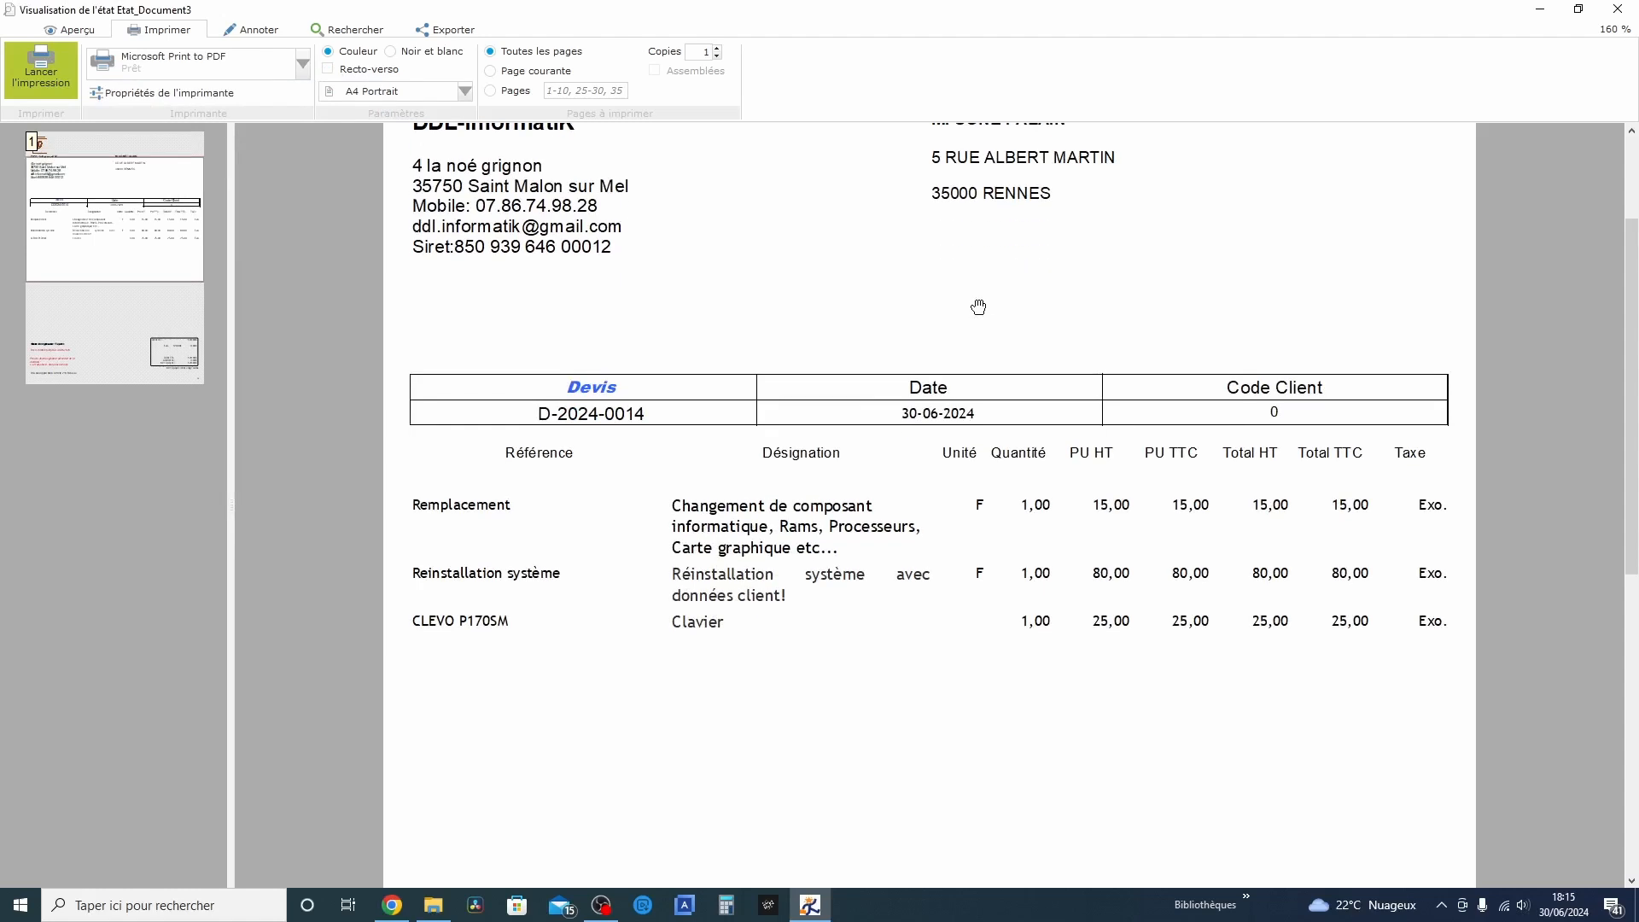
click(54, 91)
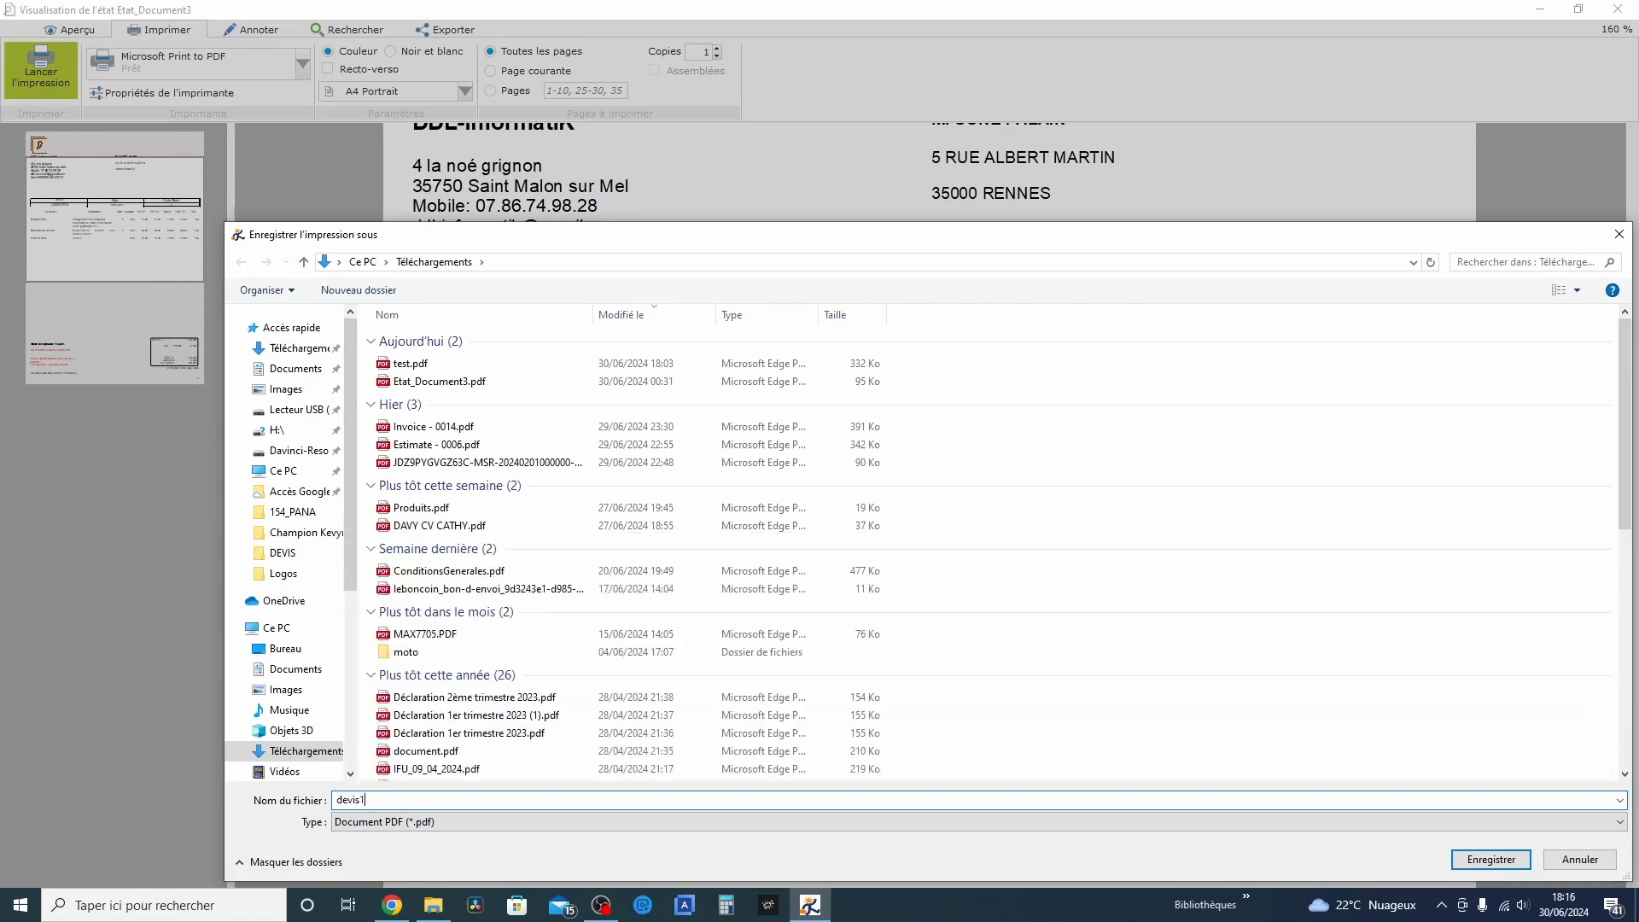
text(devis1)
click(1494, 860)
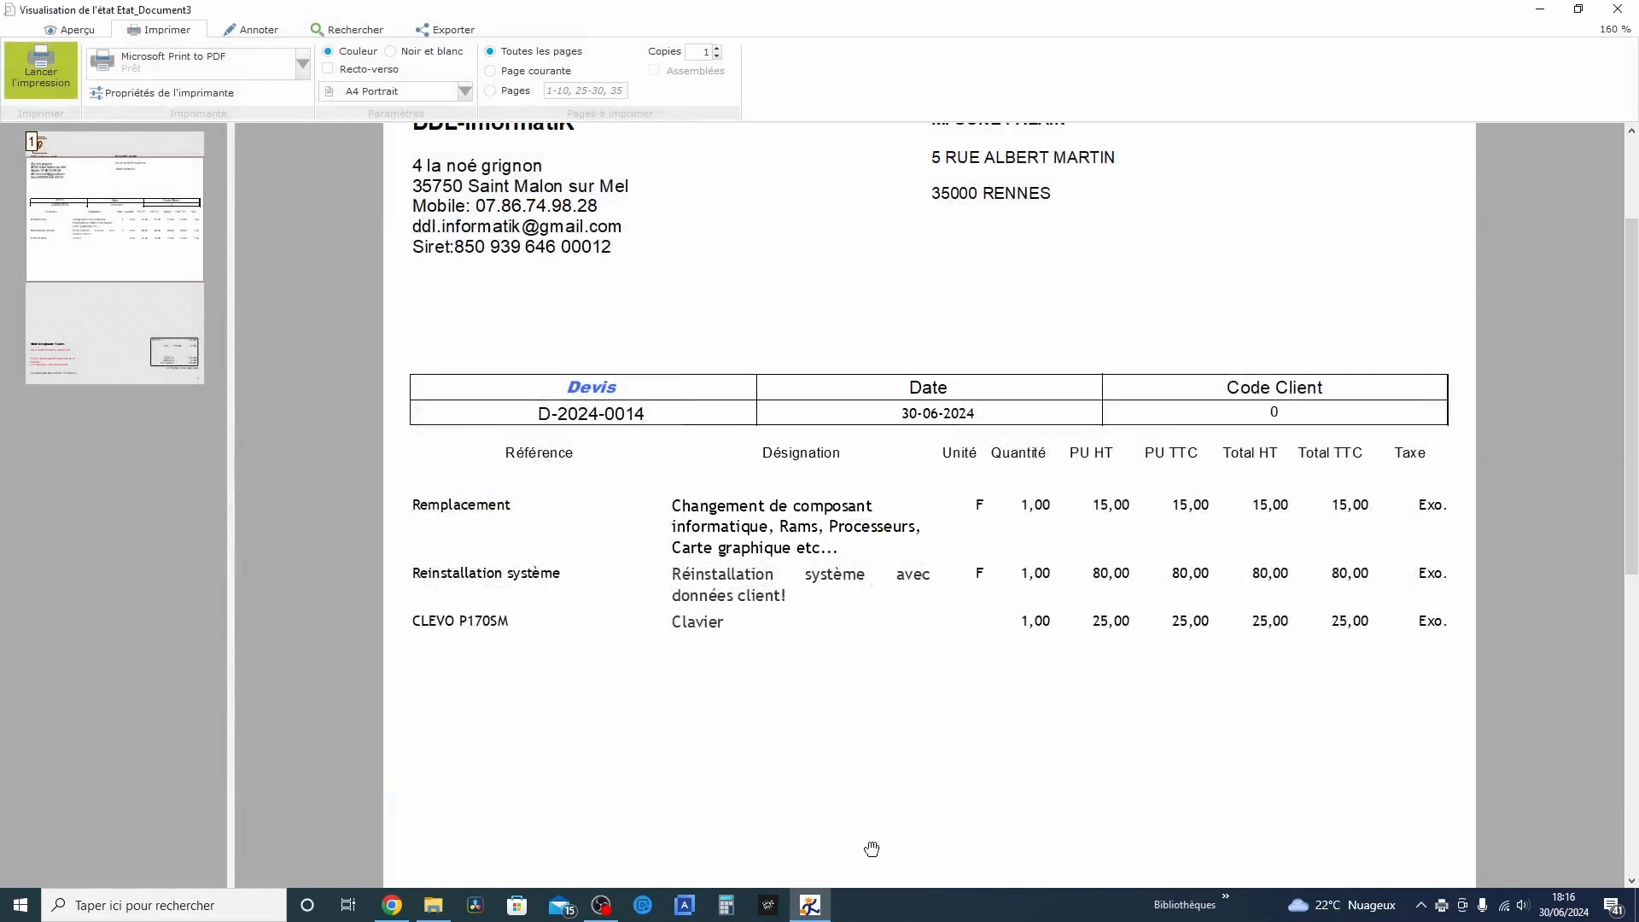
Open devis1.pdf from the Téléchargements folder to check it, return to Free Devis Factures 2, and close the preview, quote and current quotes list
click(434, 905)
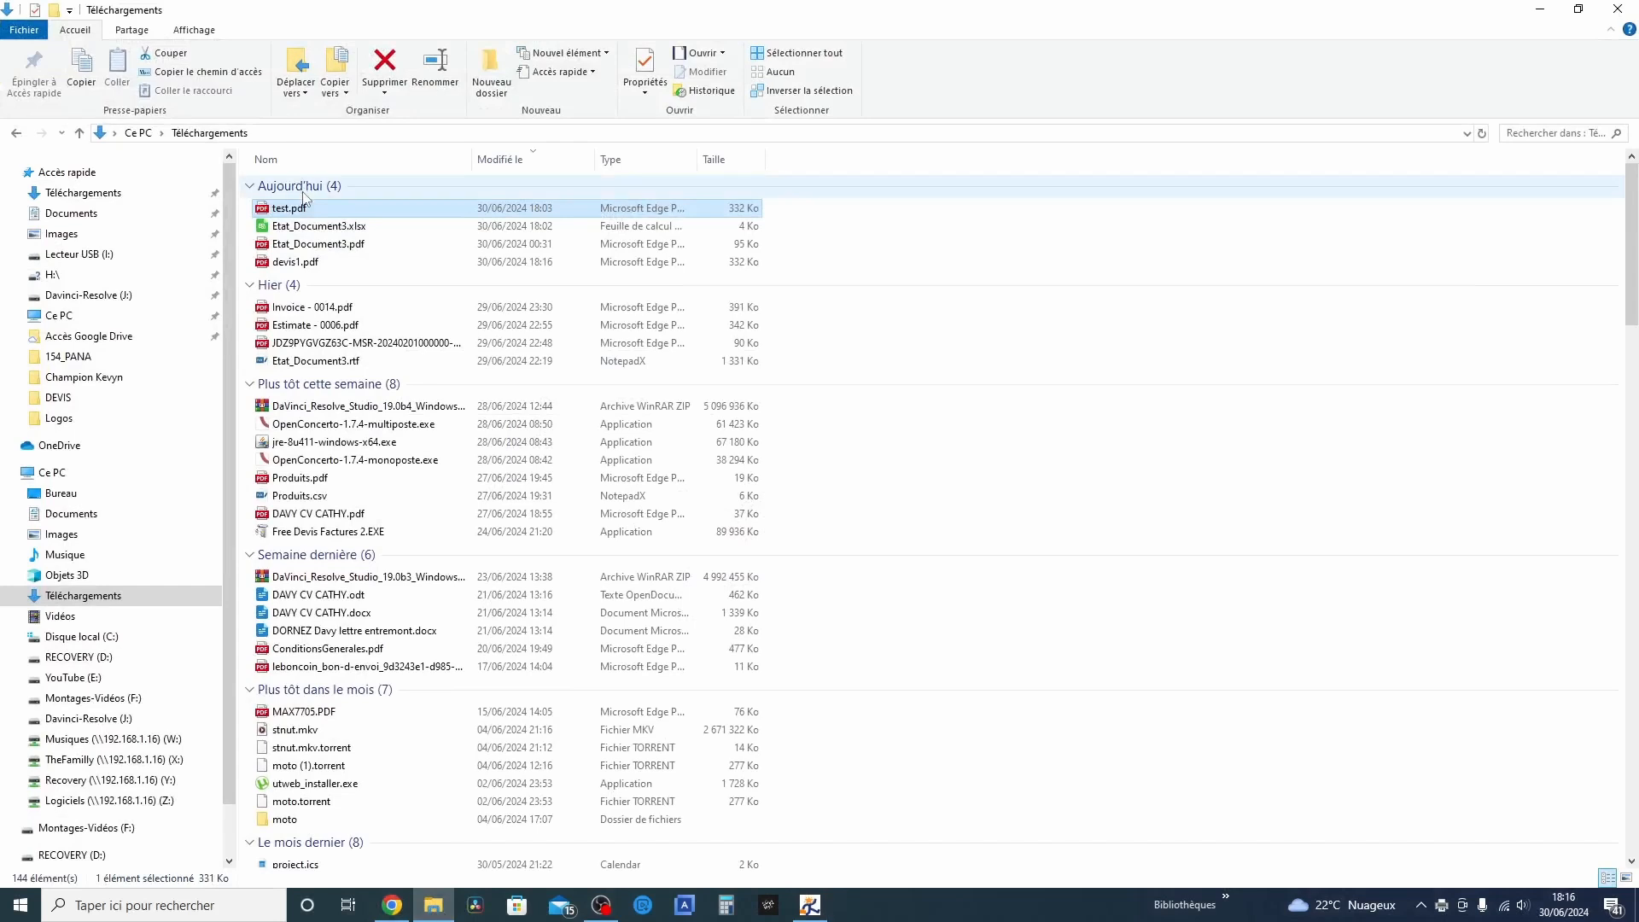
double_click(305, 261)
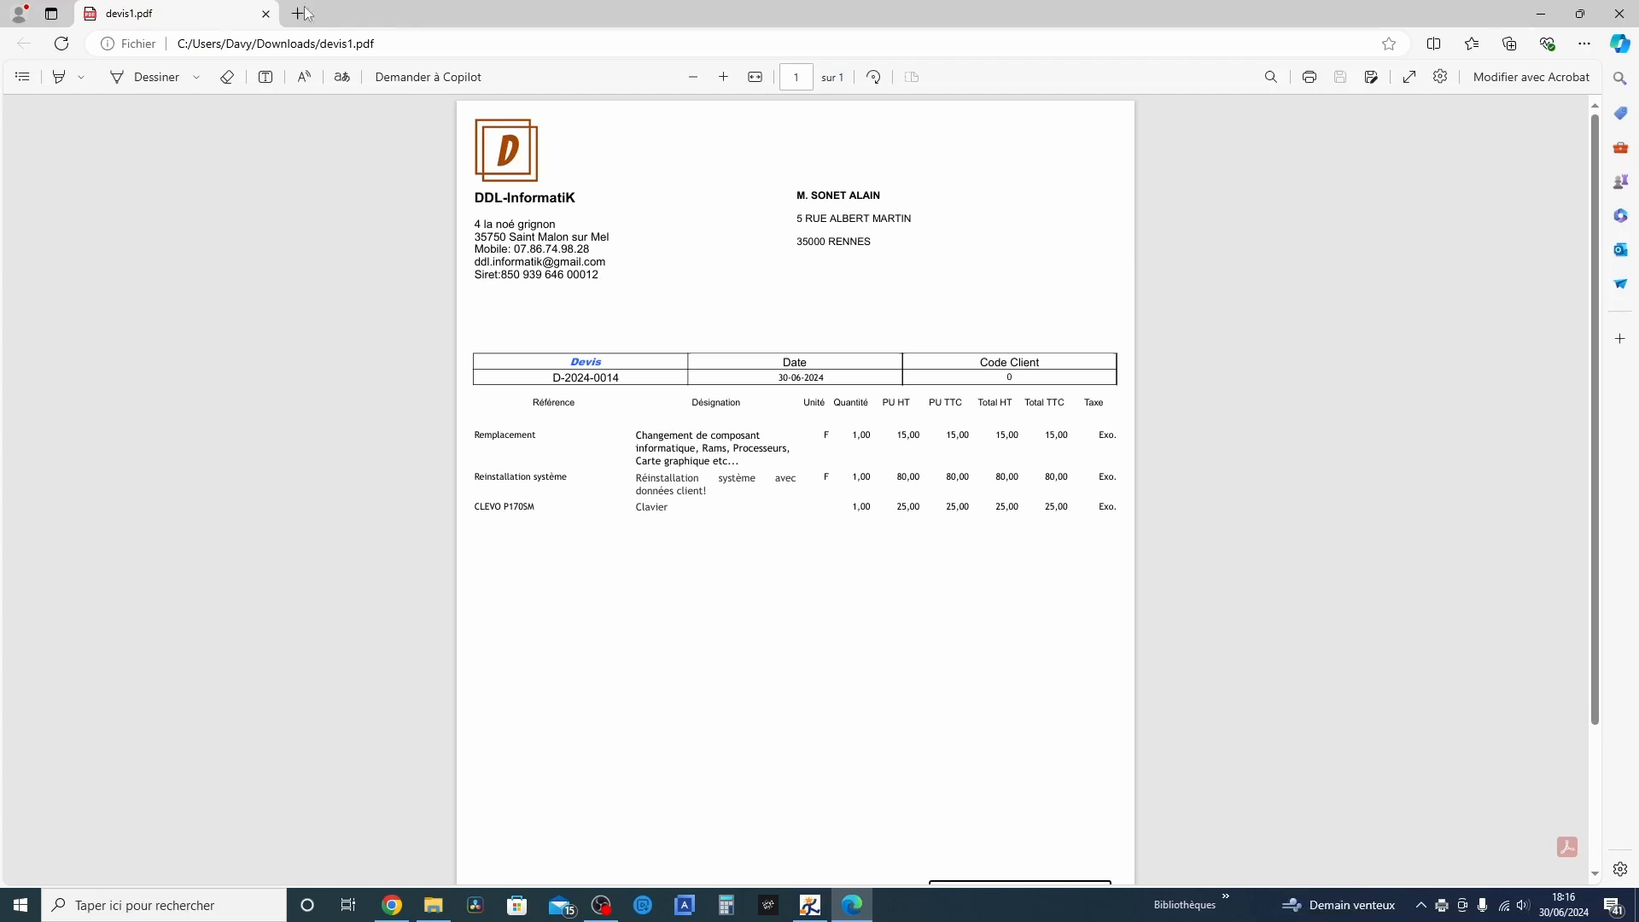
click(807, 905)
key(Escape)
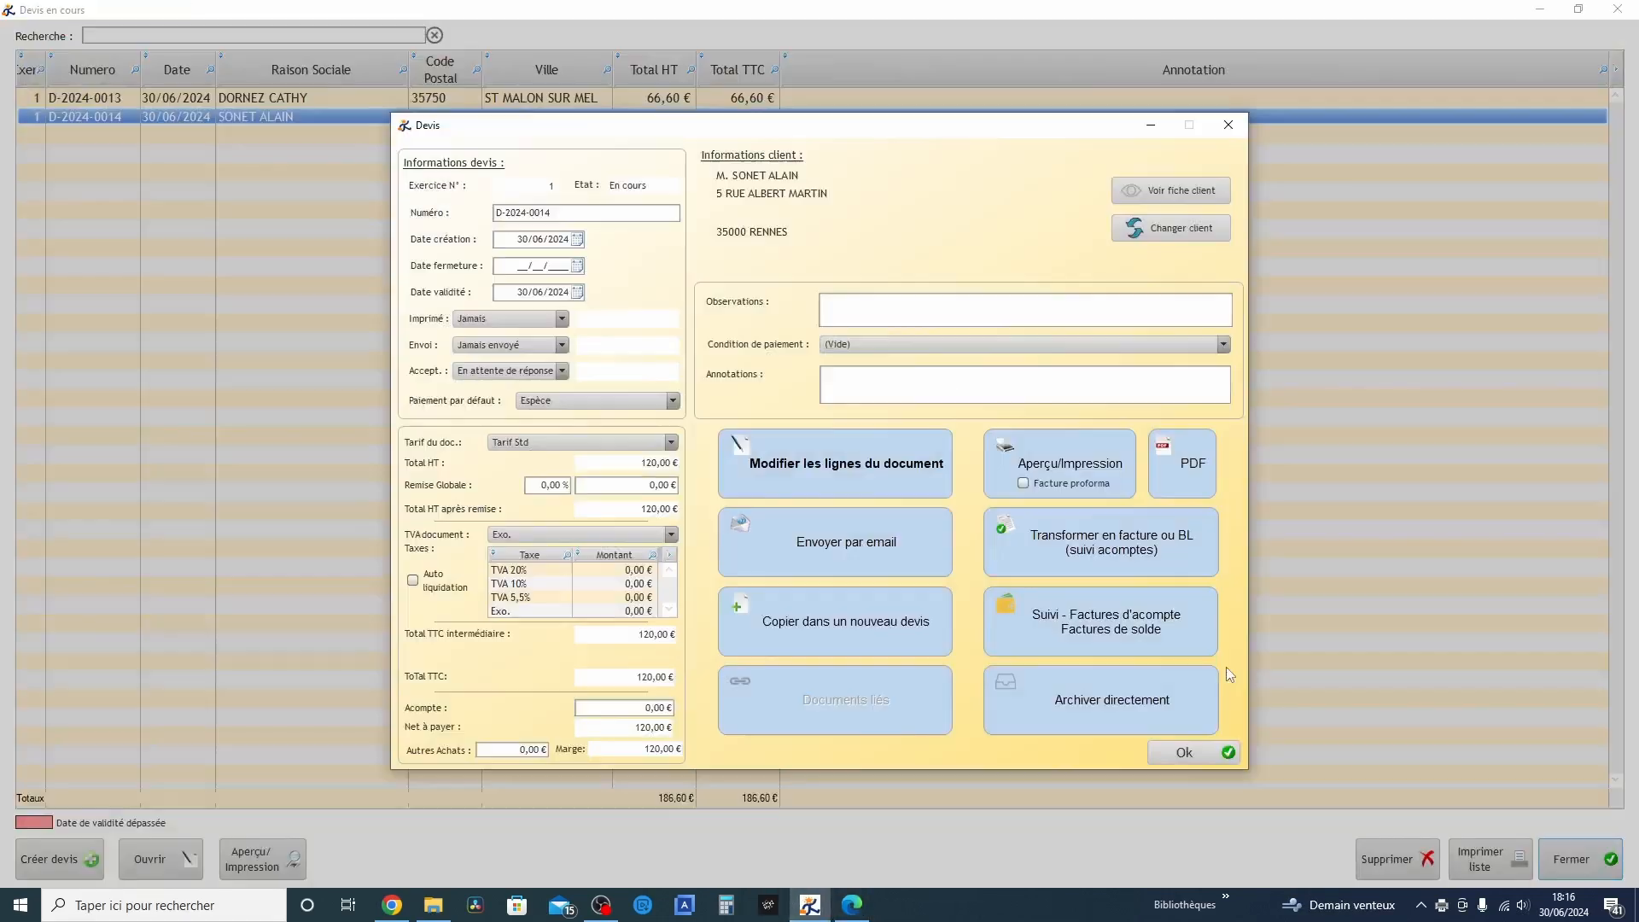
click(1212, 753)
click(1618, 8)
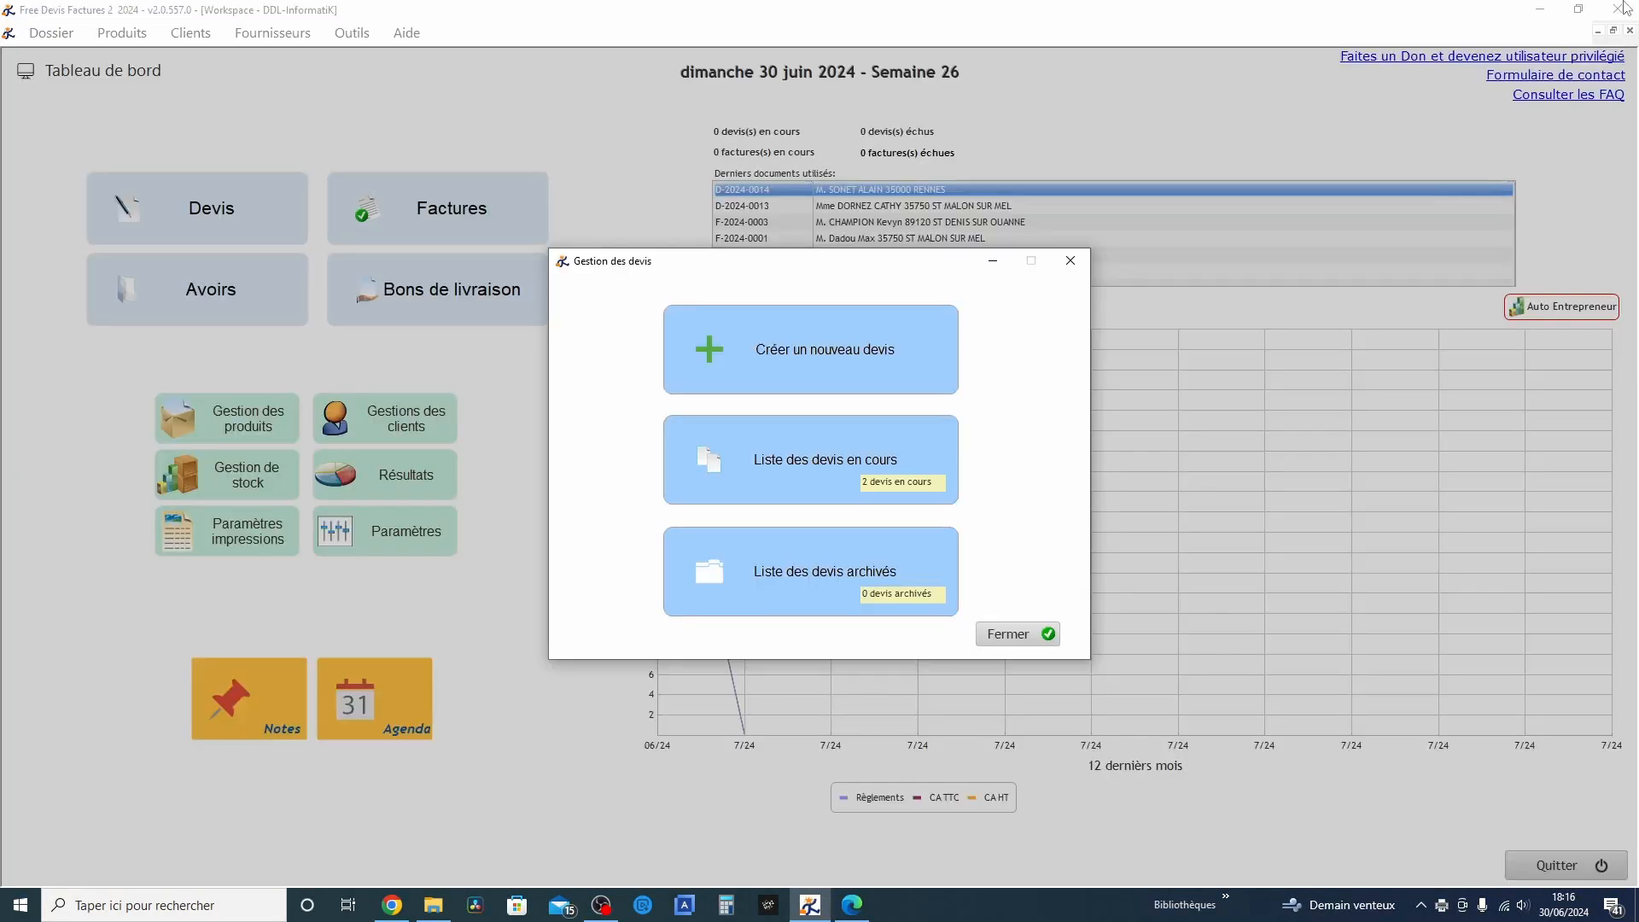
Create a new quote for the client with code 3 and add product 473523 b with its activity set to Marchandise
click(818, 325)
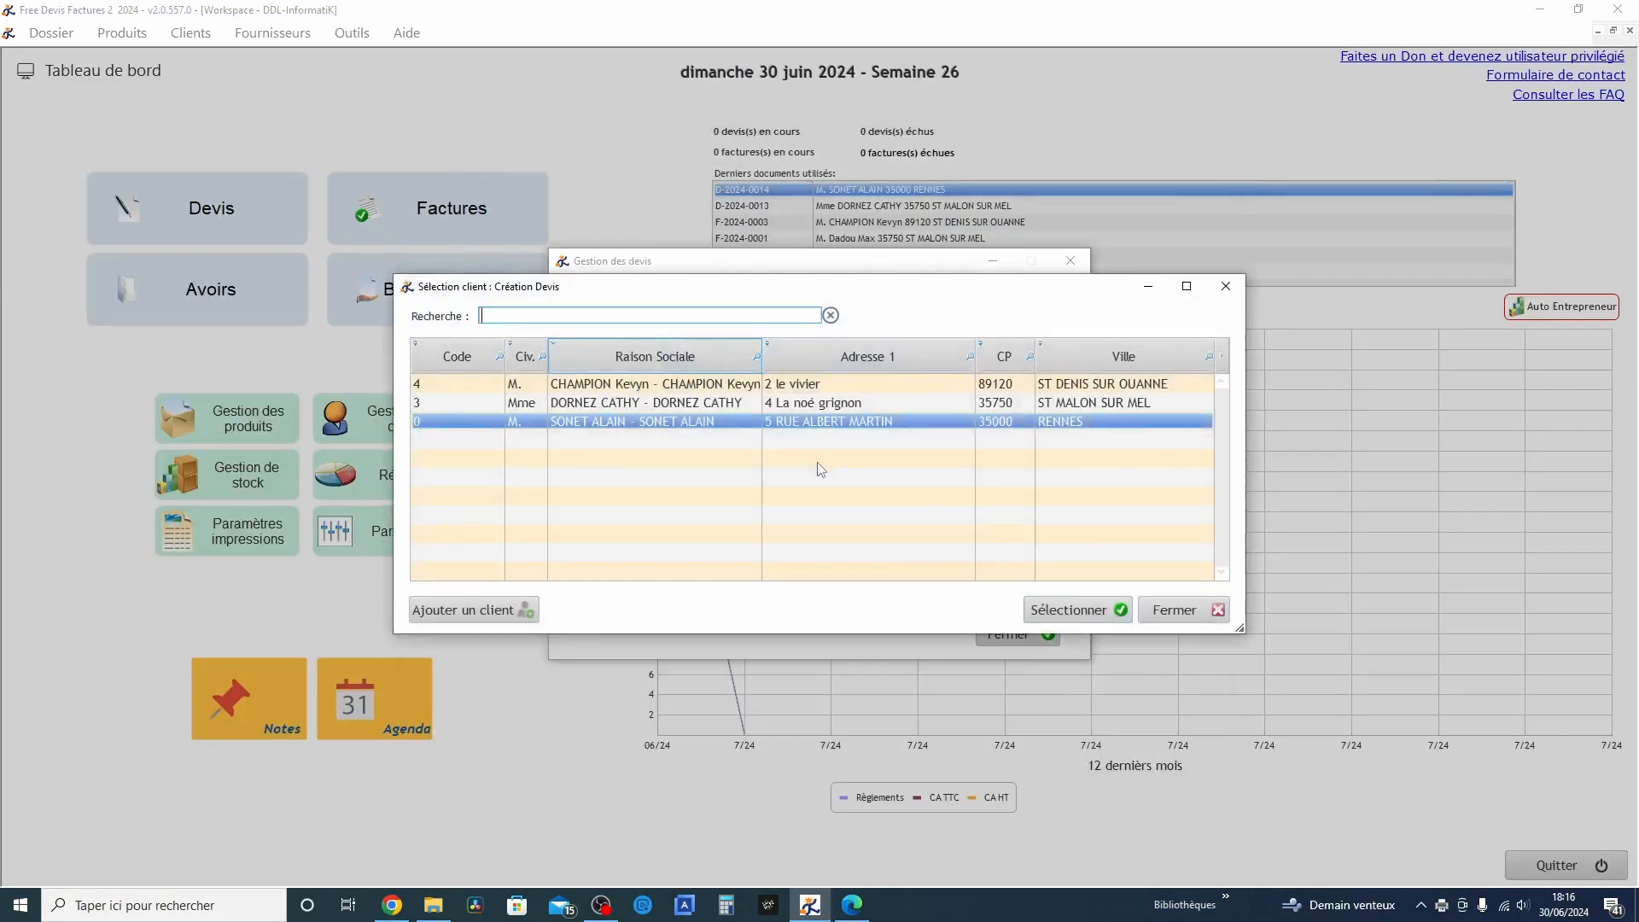
double_click(821, 408)
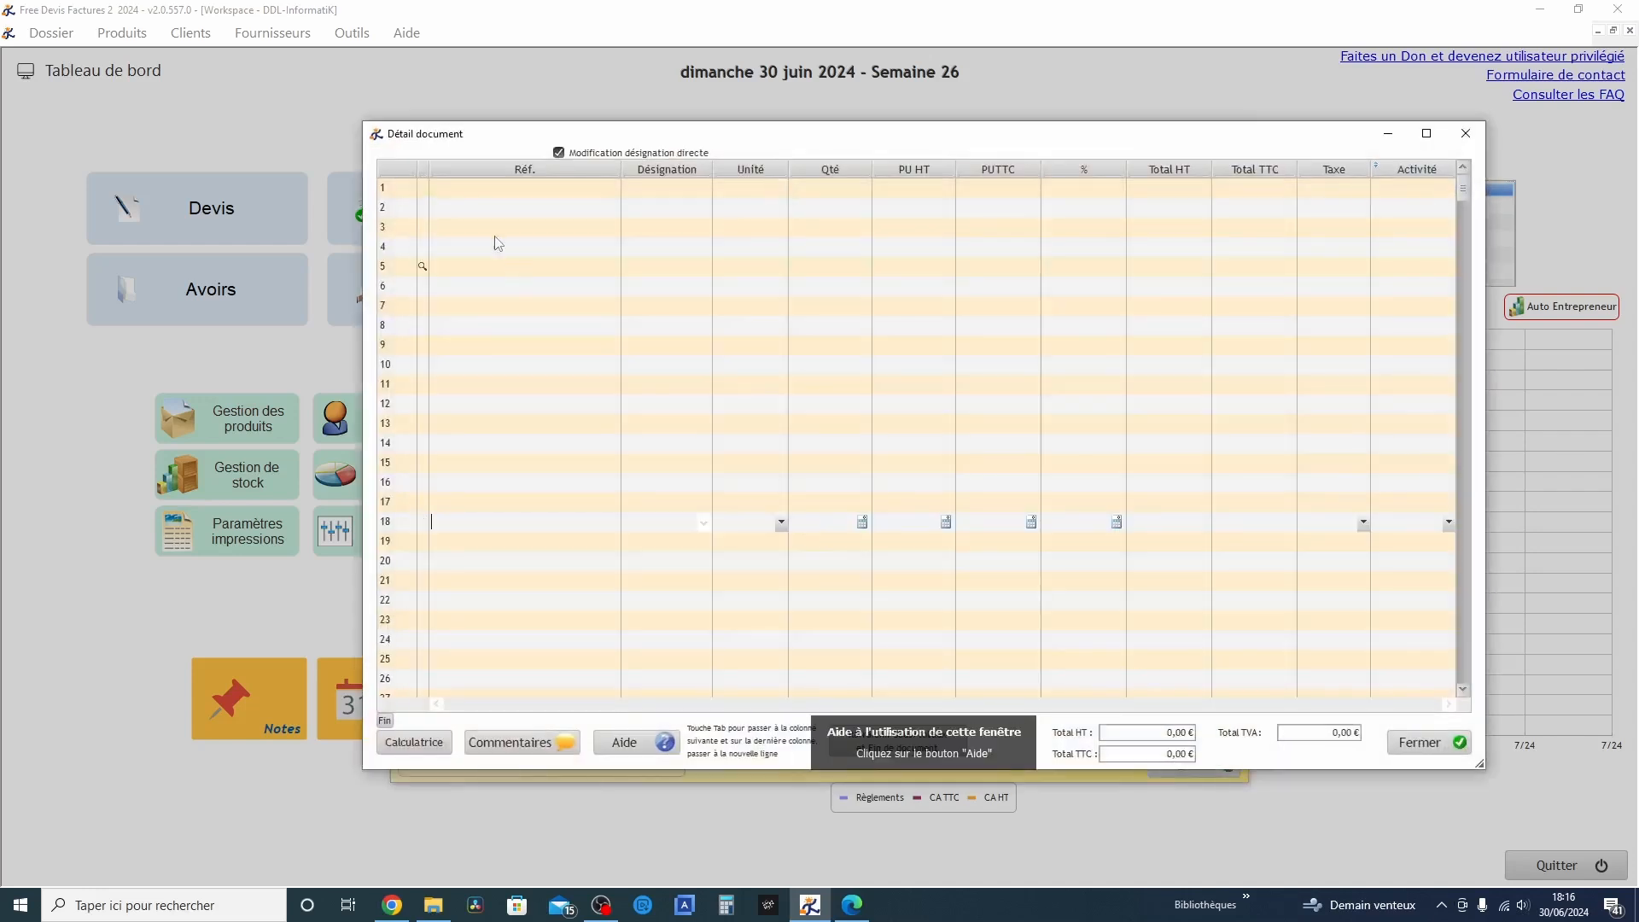
click(422, 189)
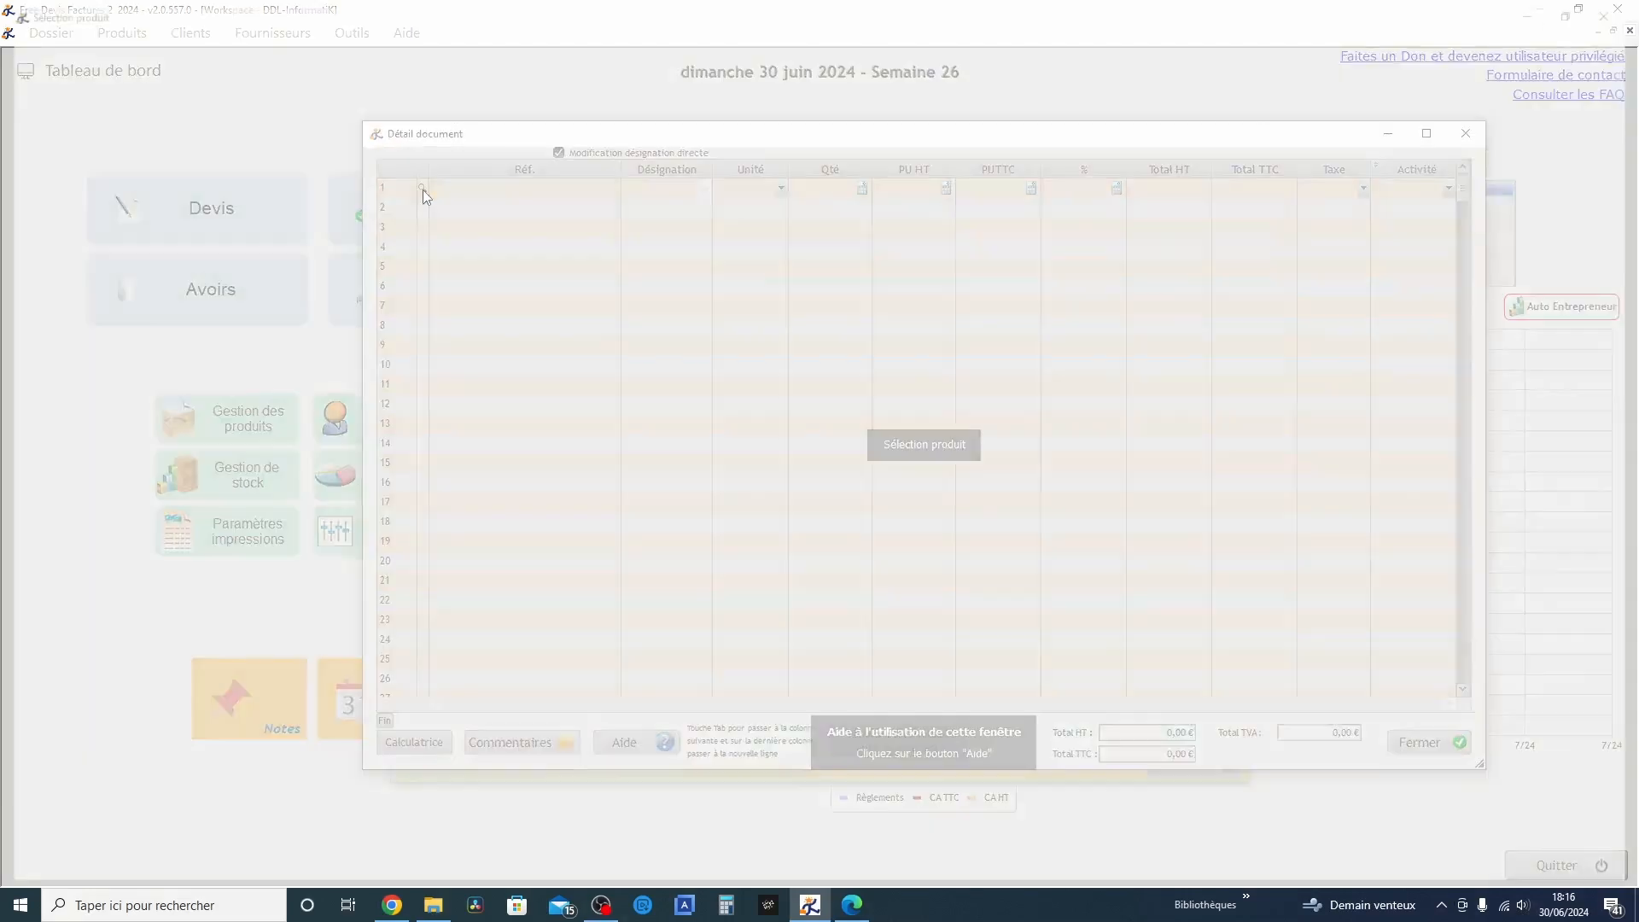
double_click(38, 137)
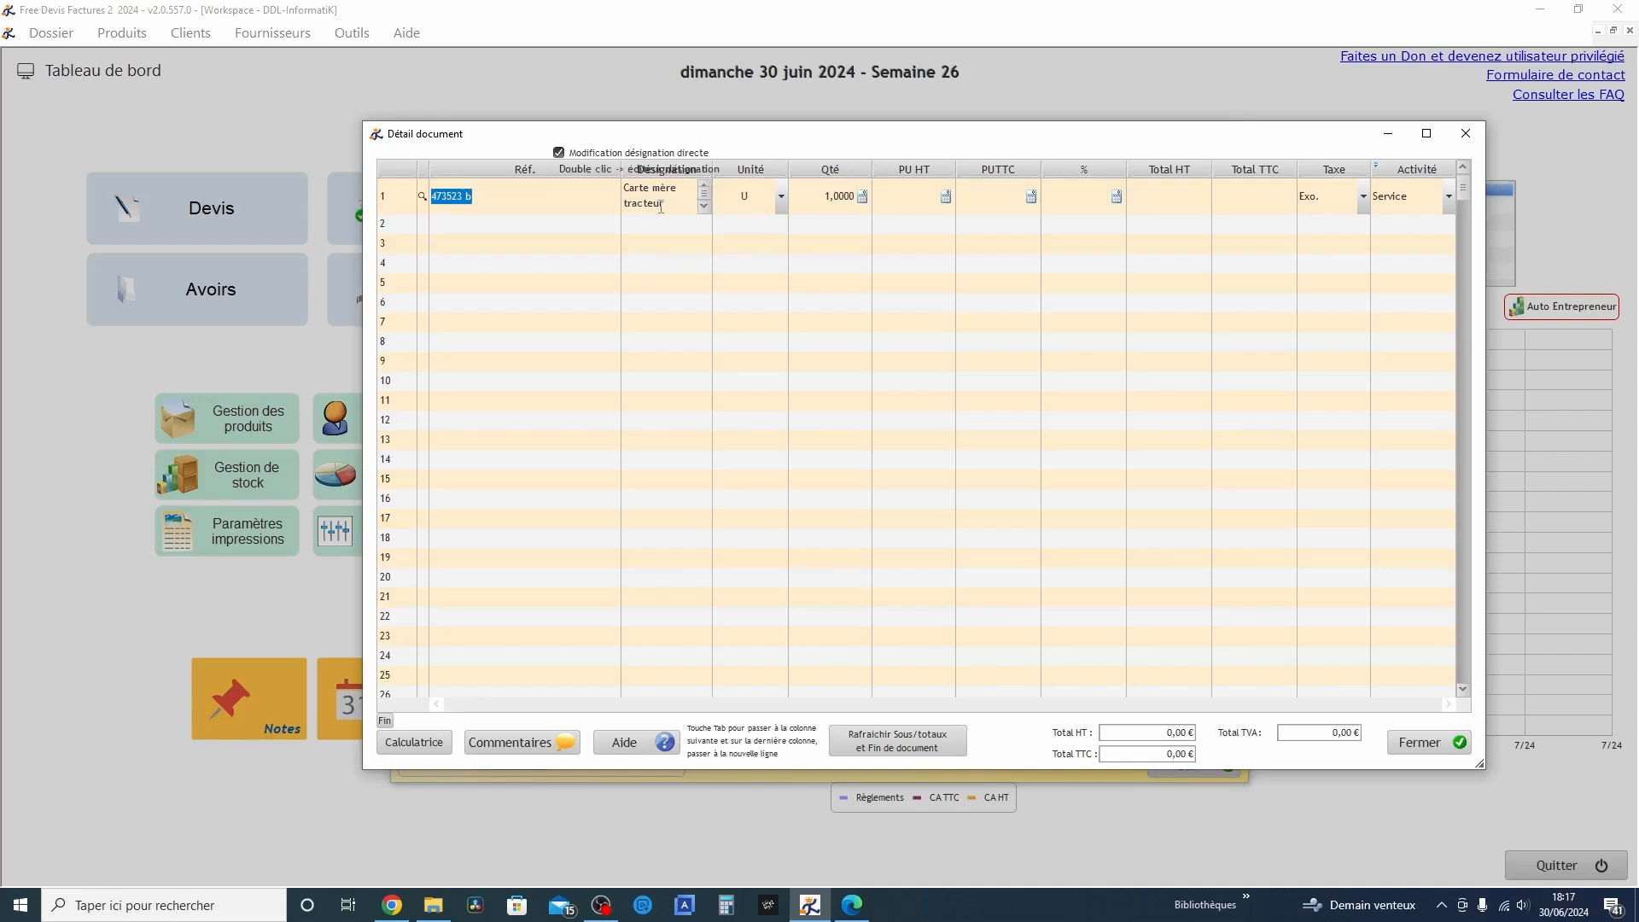
click(1448, 197)
click(1434, 225)
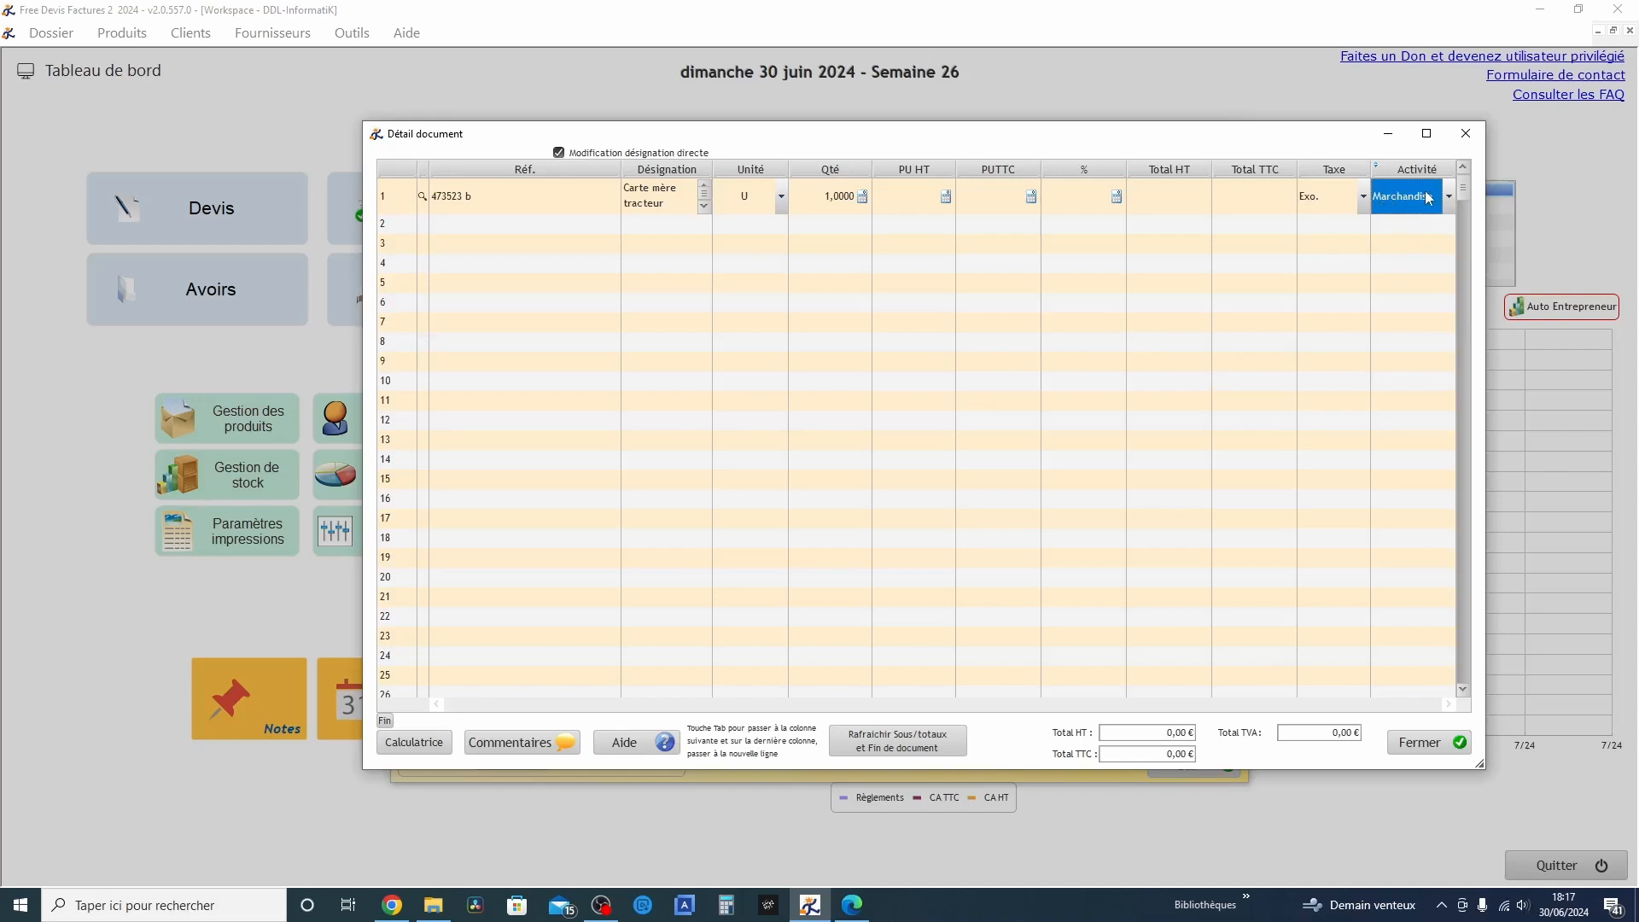
Add the HP Pavilion 17-J069SF laptop as Marchandise and the HP 2210i Carte mère to the quote, and close the line details
click(421, 225)
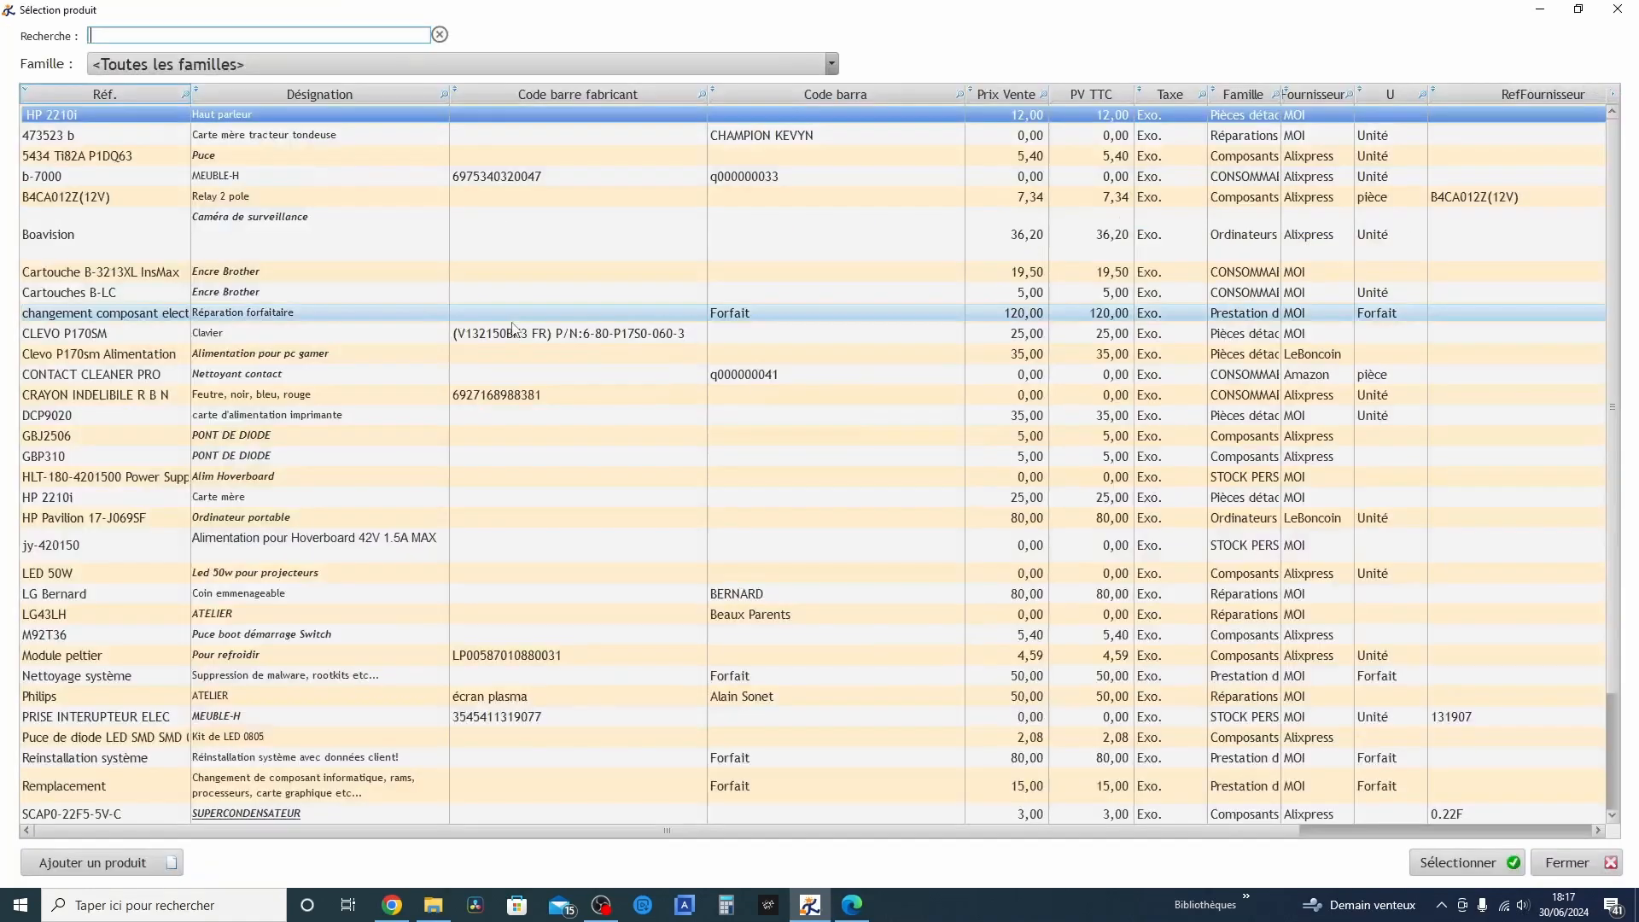
double_click(111, 518)
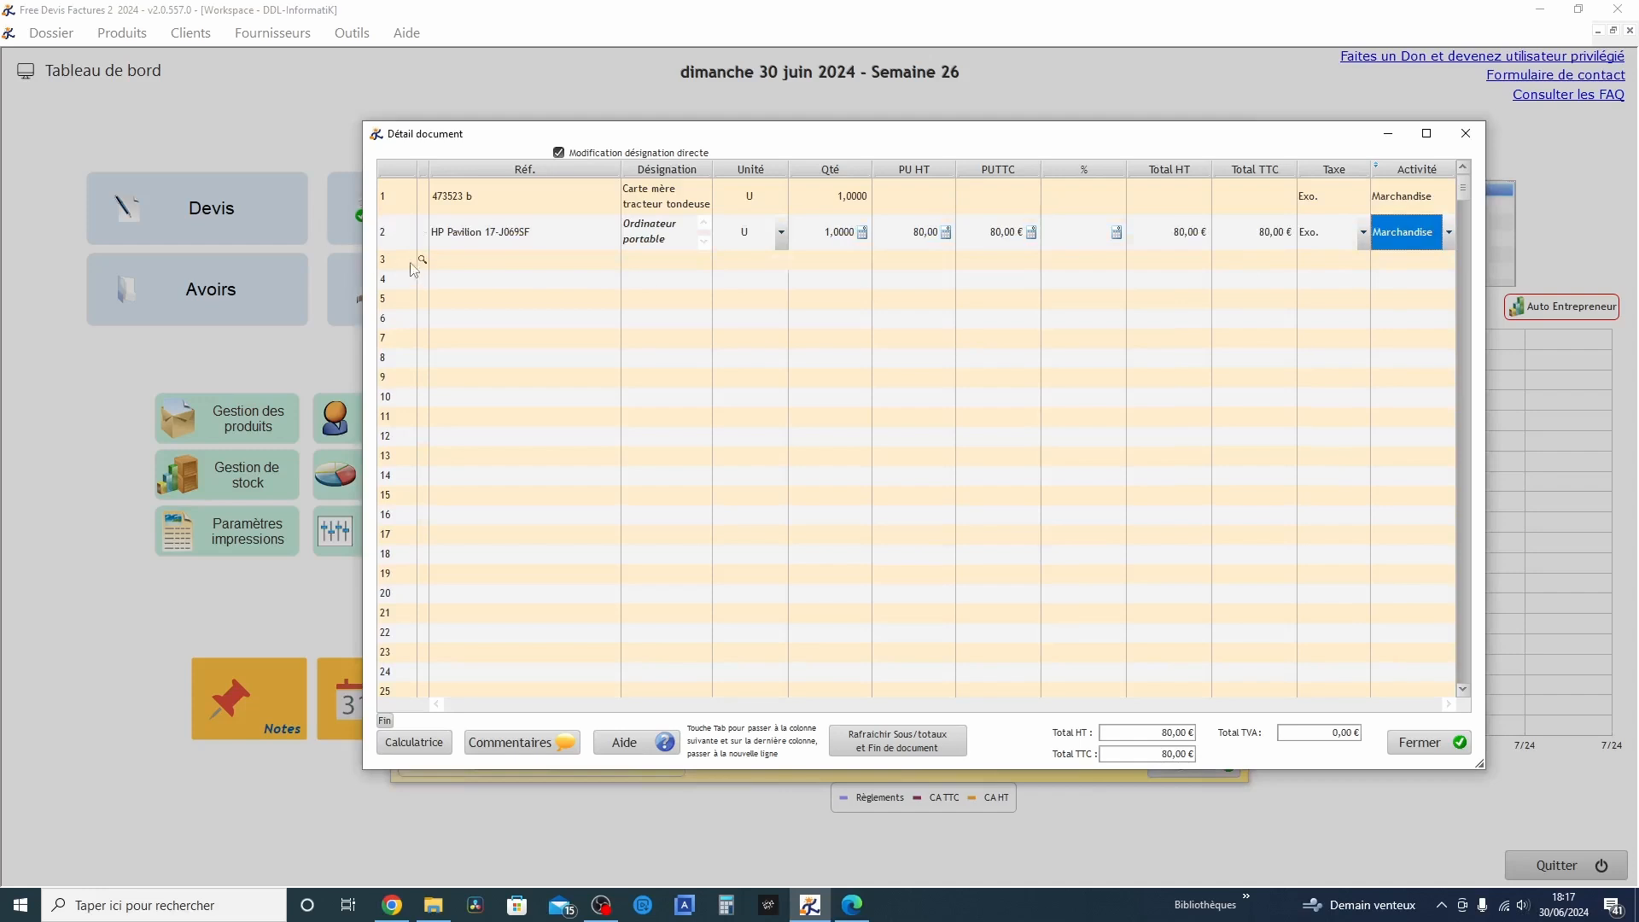
click(421, 259)
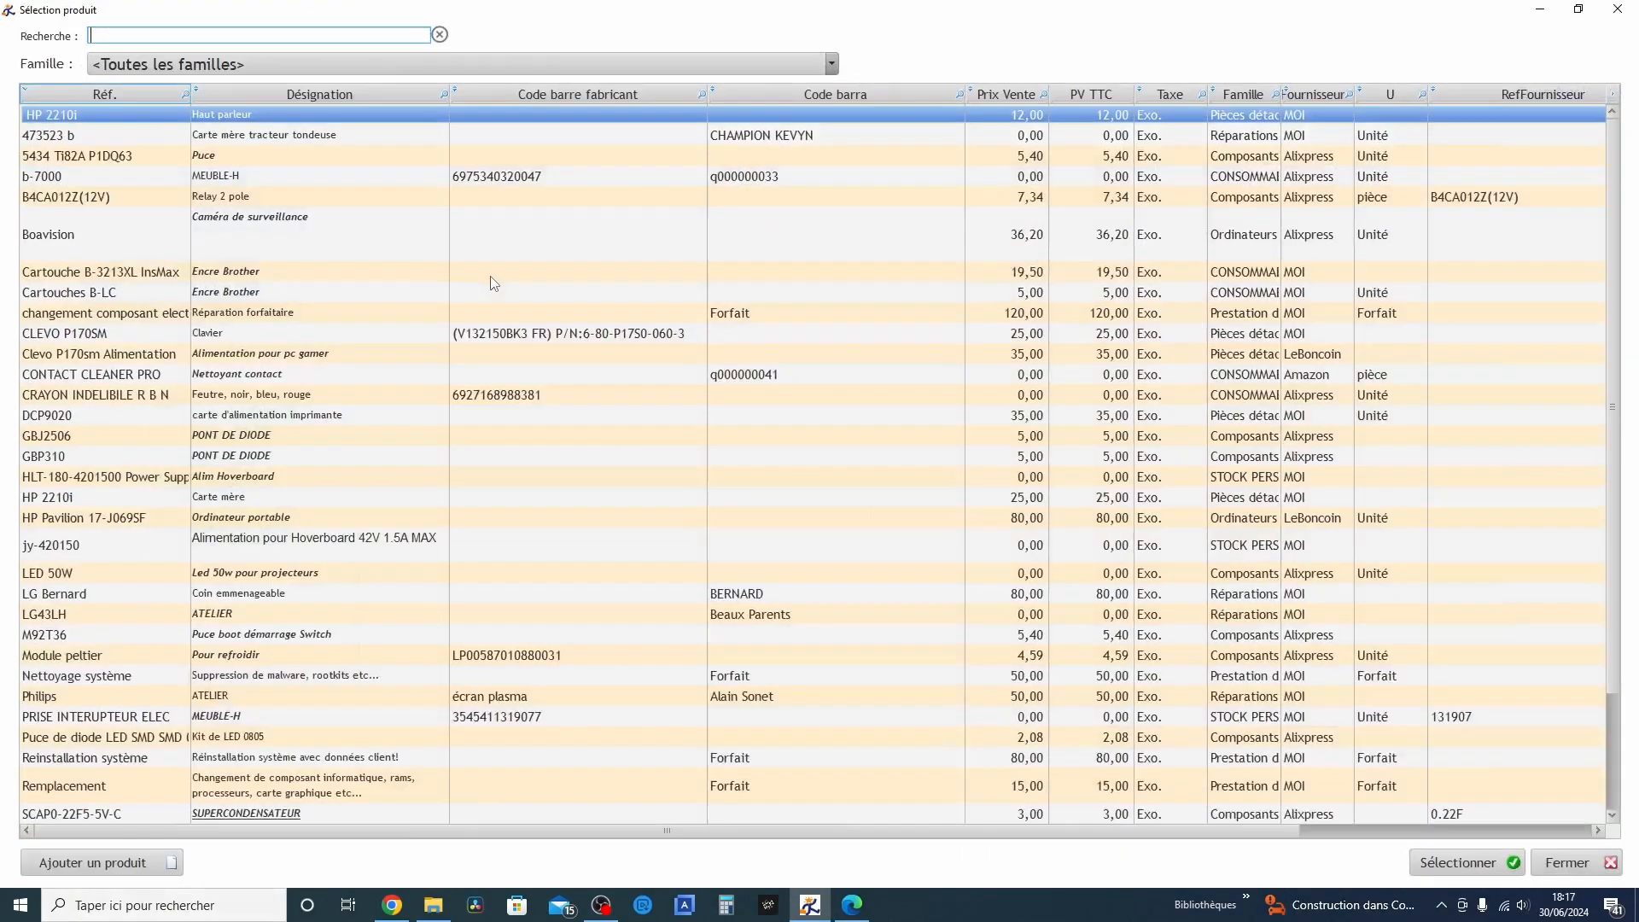
double_click(77, 498)
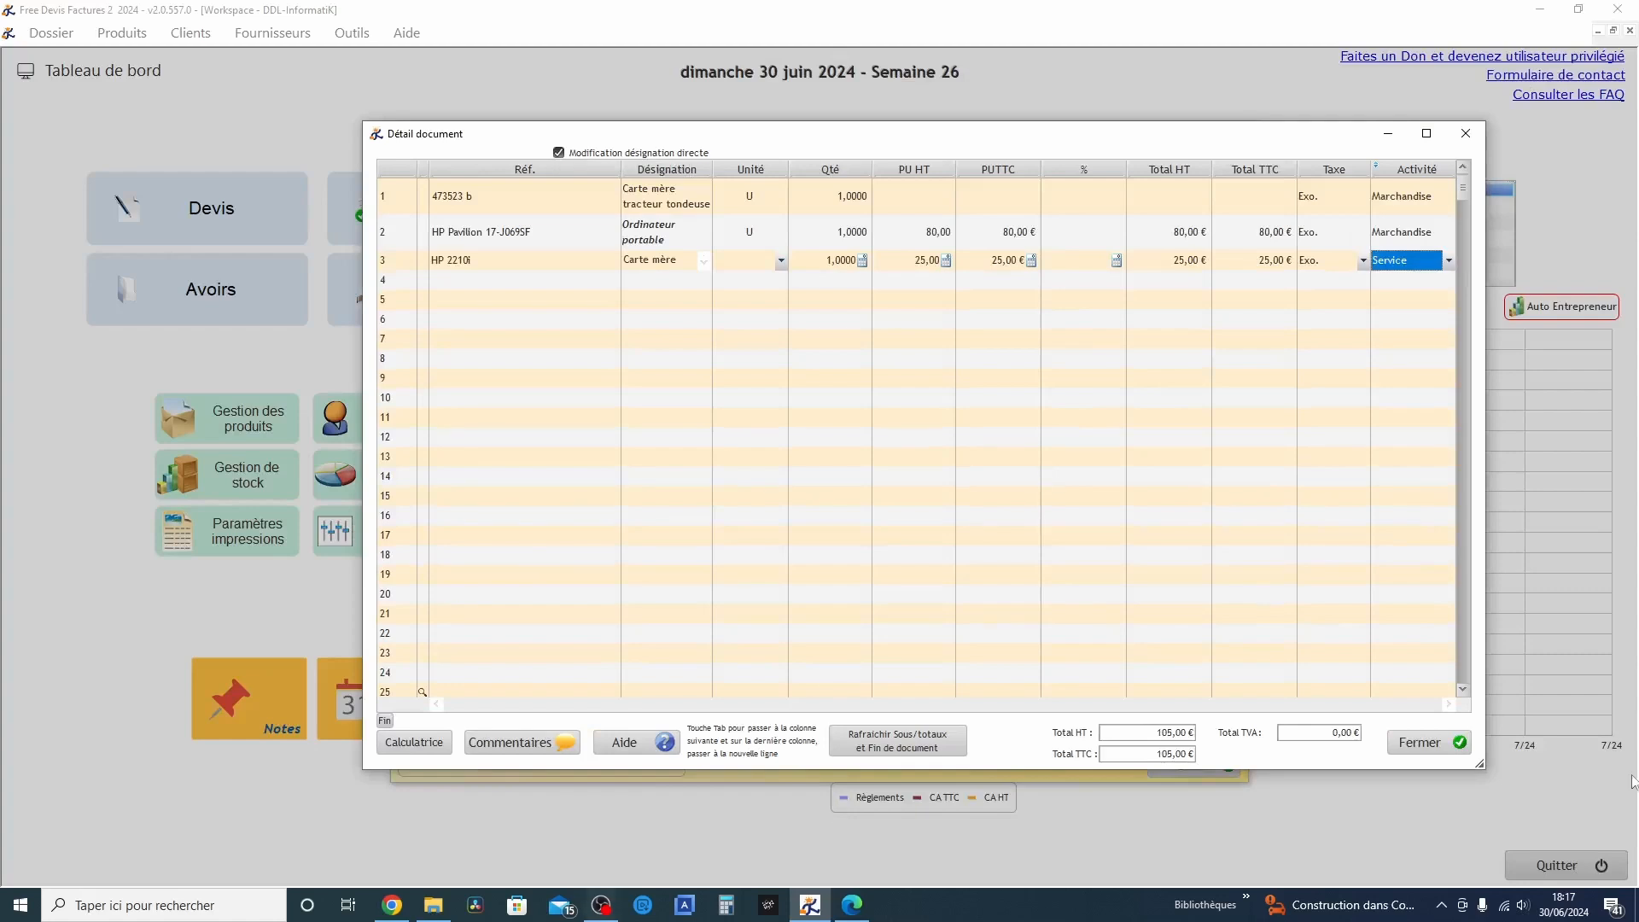
click(1408, 741)
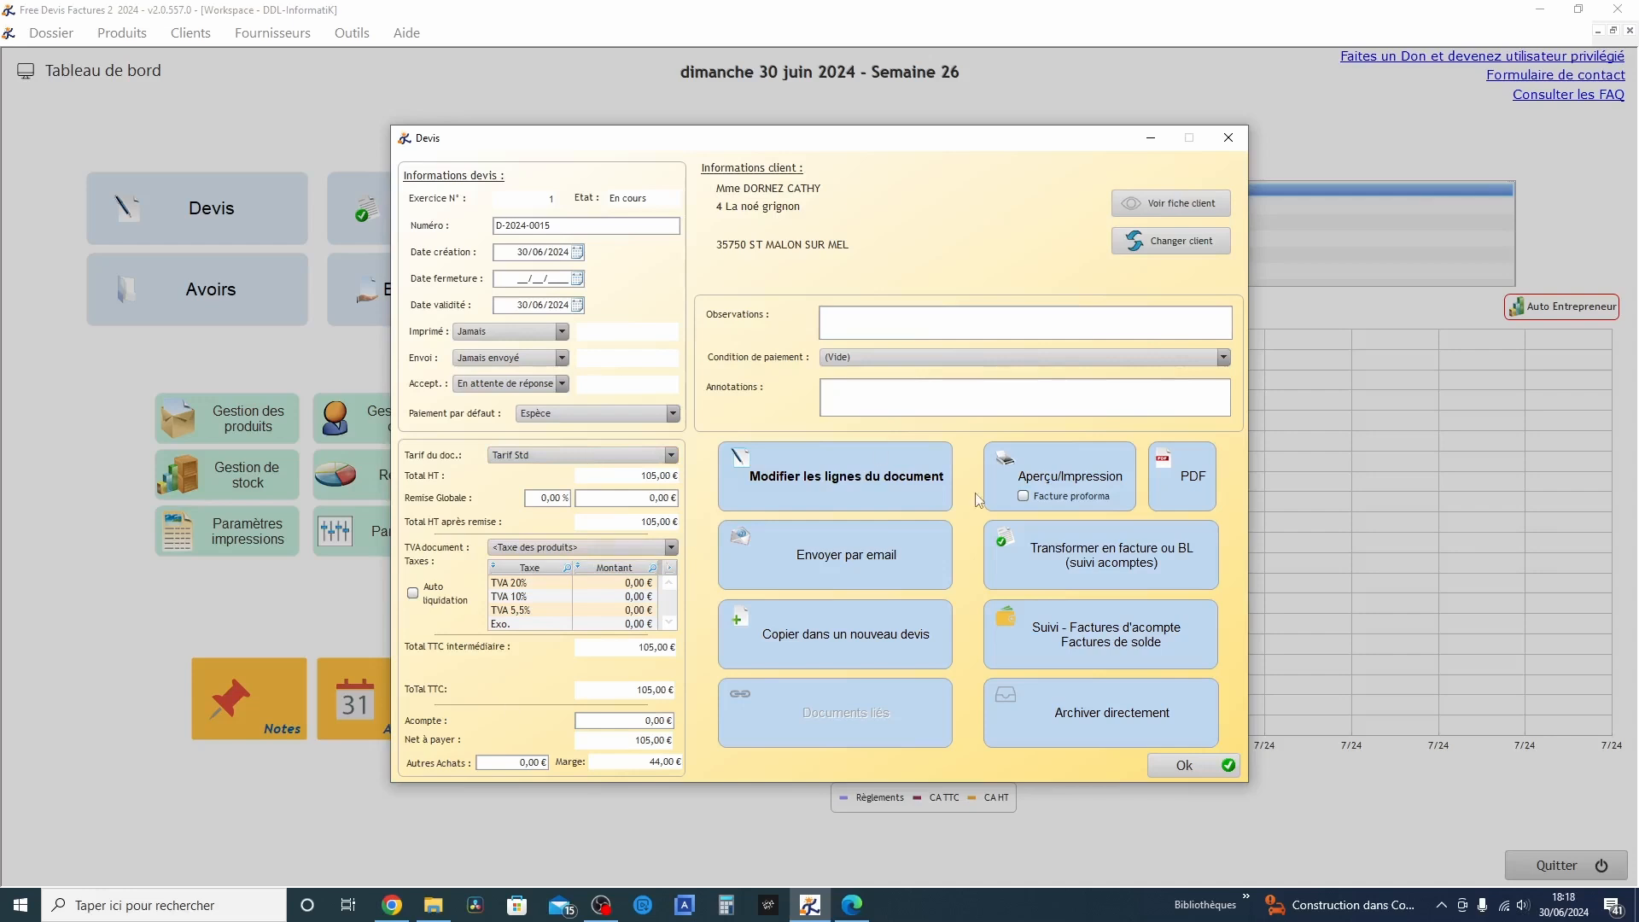
Preview the new quote, check its header, date table and product lines, and close the preview
click(843, 318)
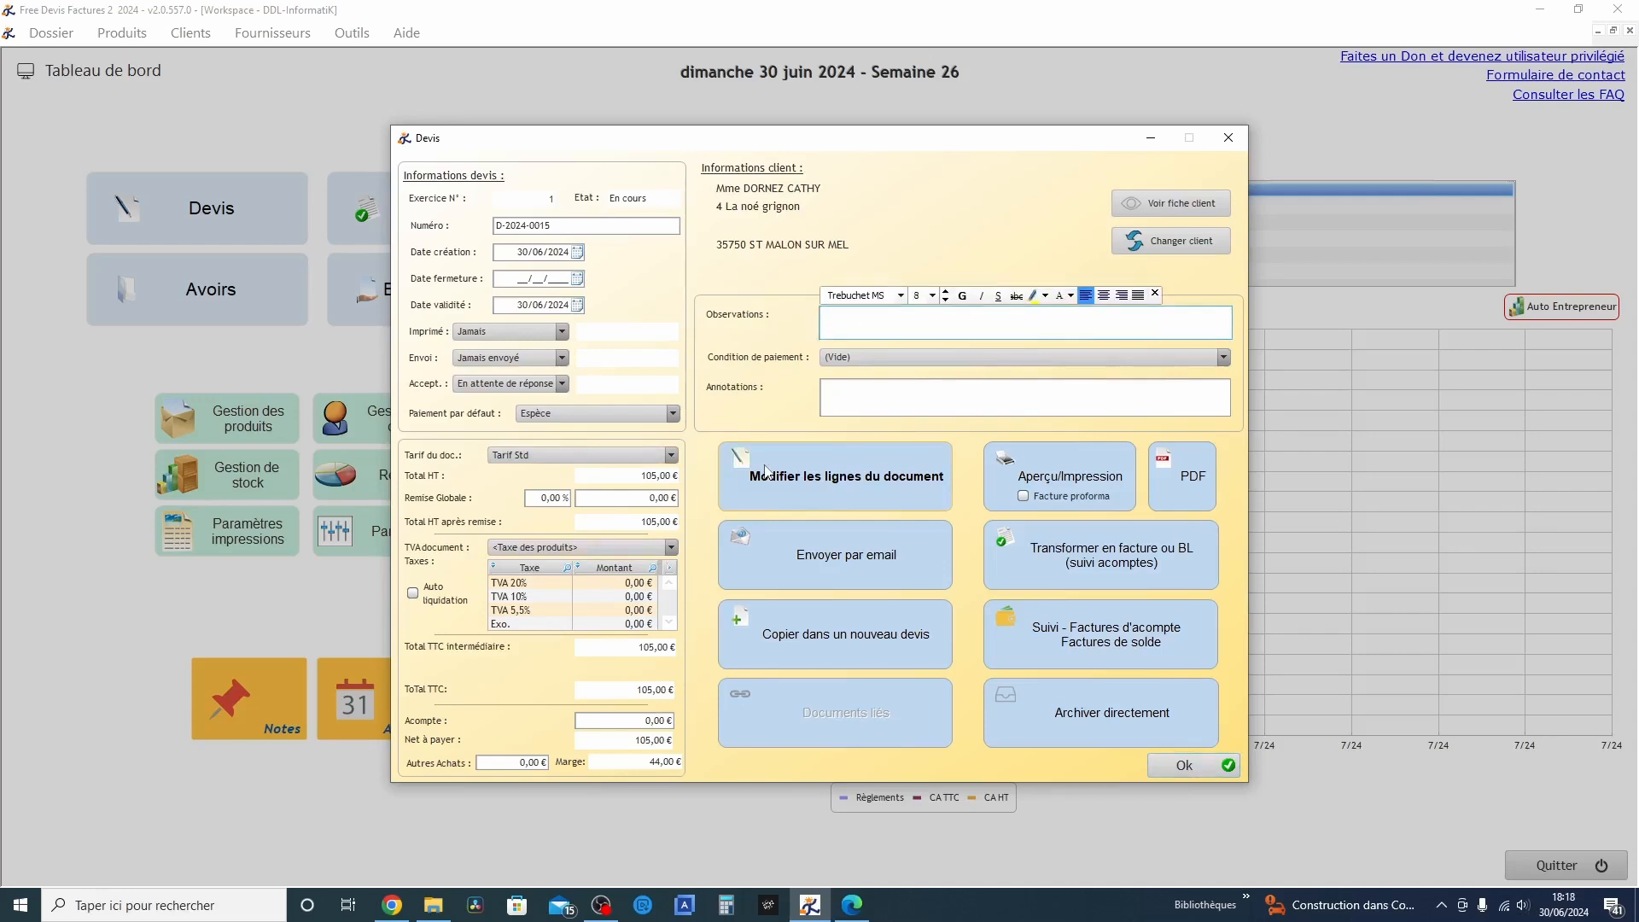
click(1087, 480)
click(1072, 527)
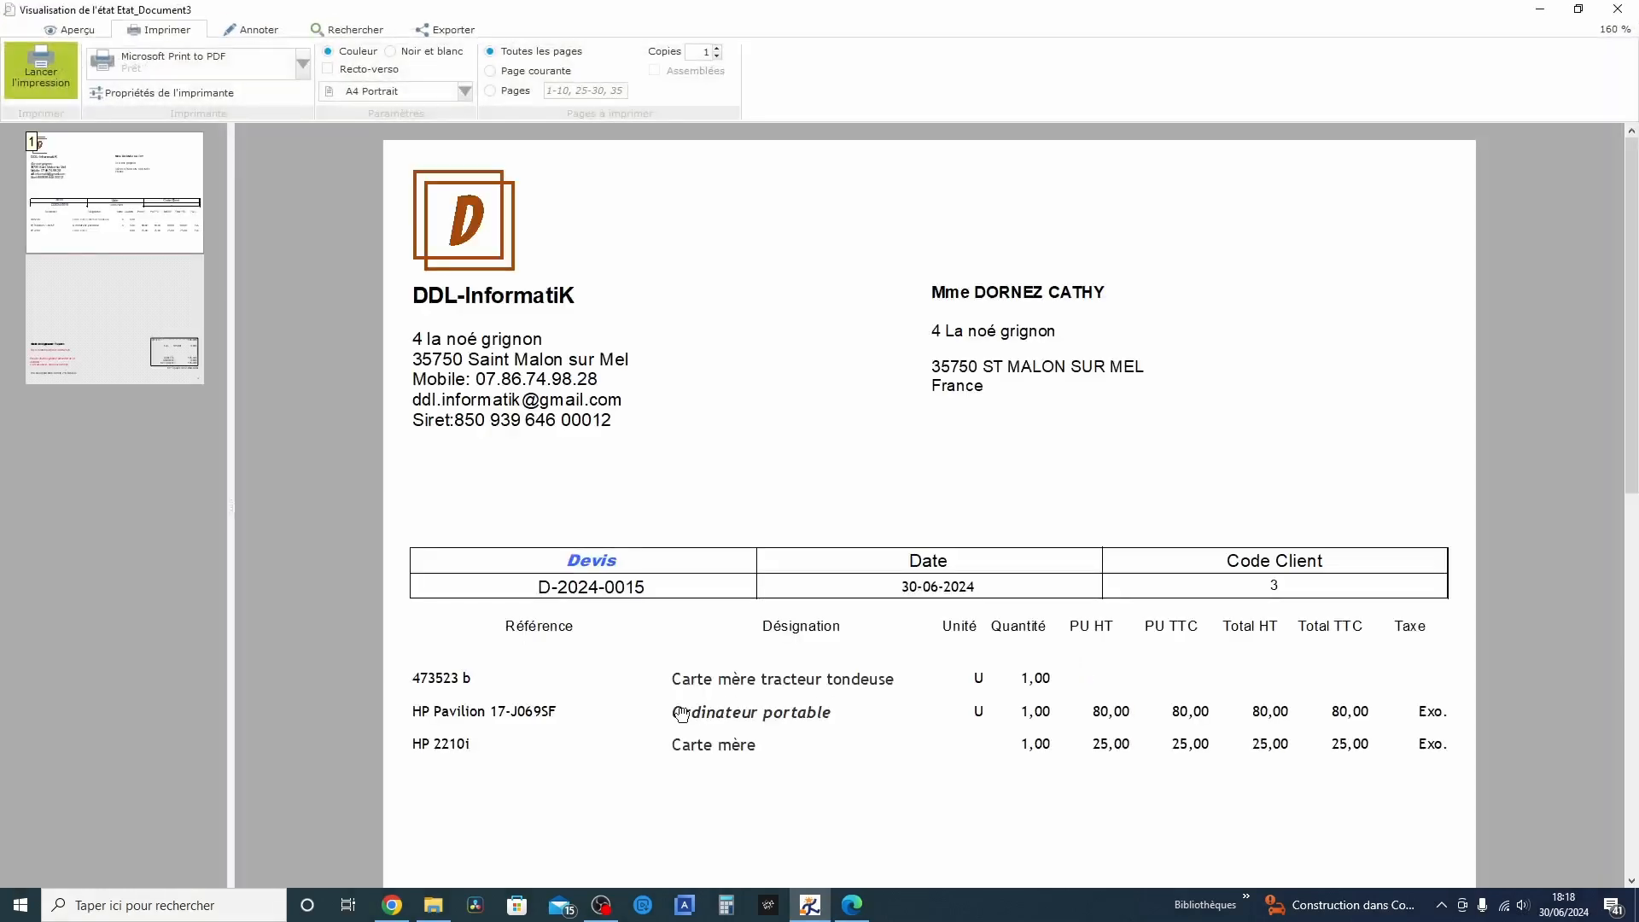
scroll(762, 698, down, 1)
scroll(762, 698, down, 1)
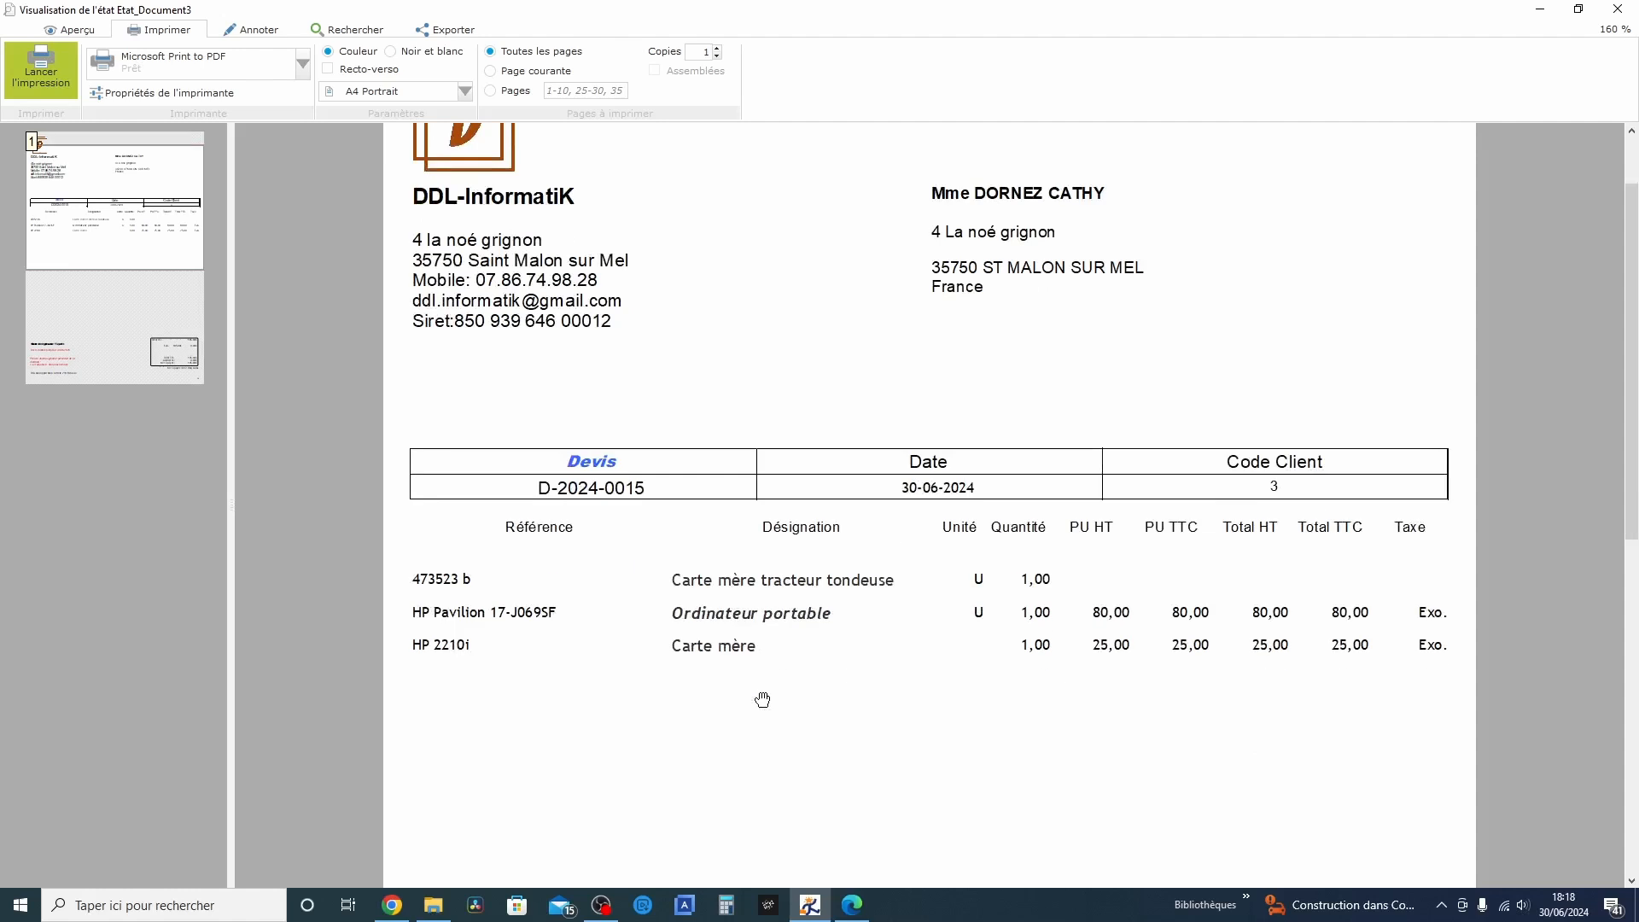
scroll(762, 698, down, 1)
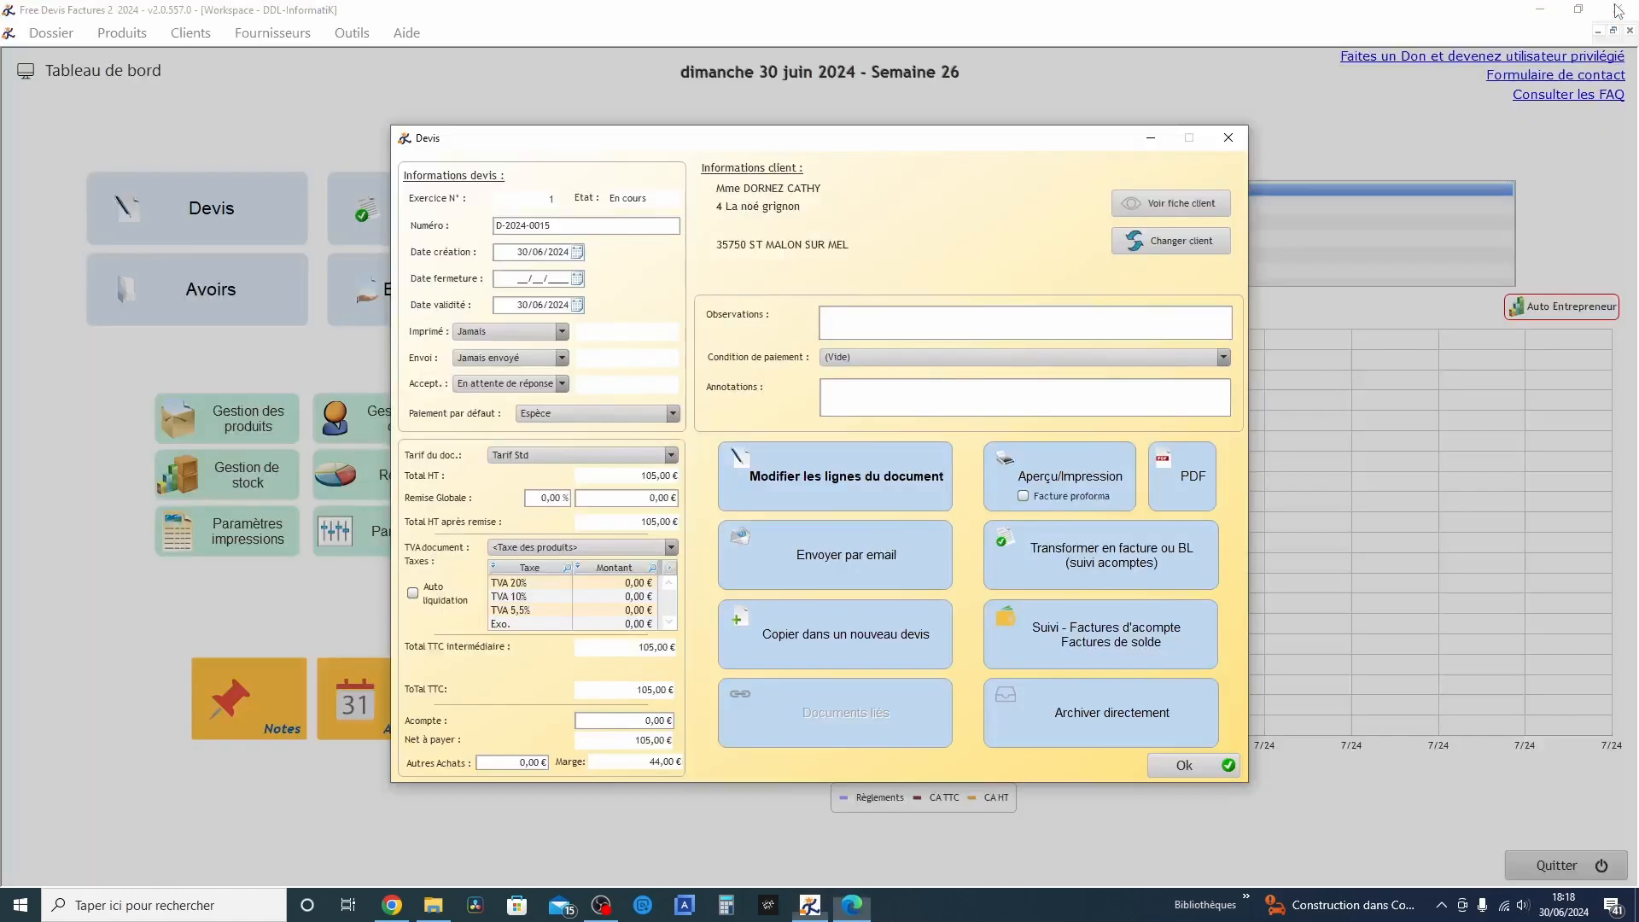
click(1618, 8)
Reopen the quote's lines and examine the text formatting options for the designation of product 473523 b
click(852, 479)
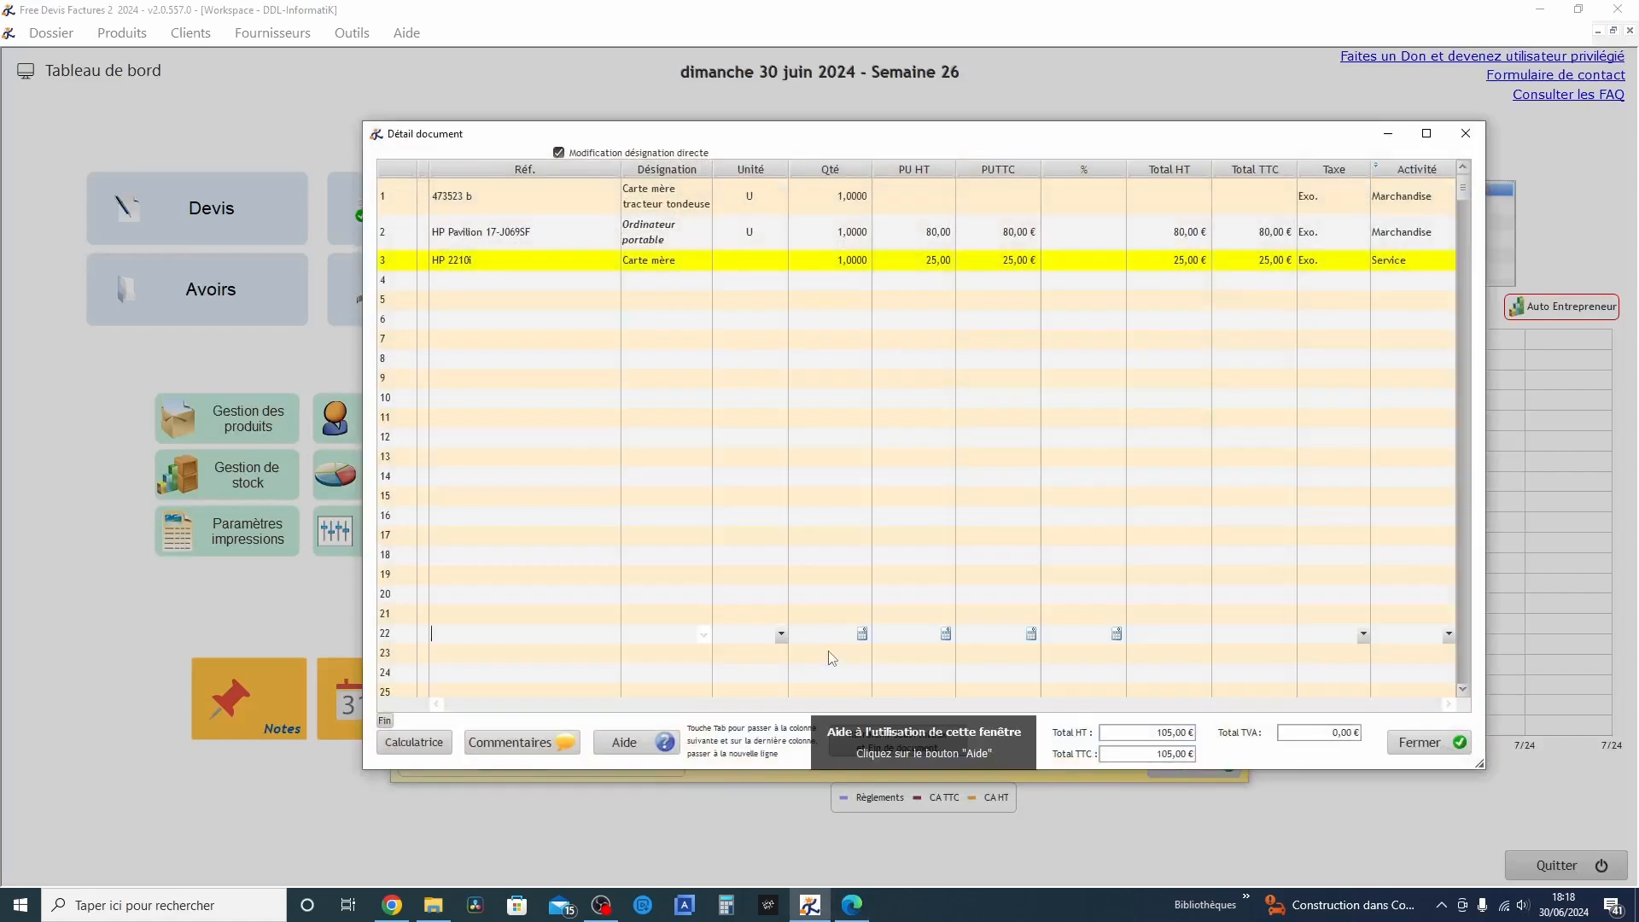
double_click(668, 205)
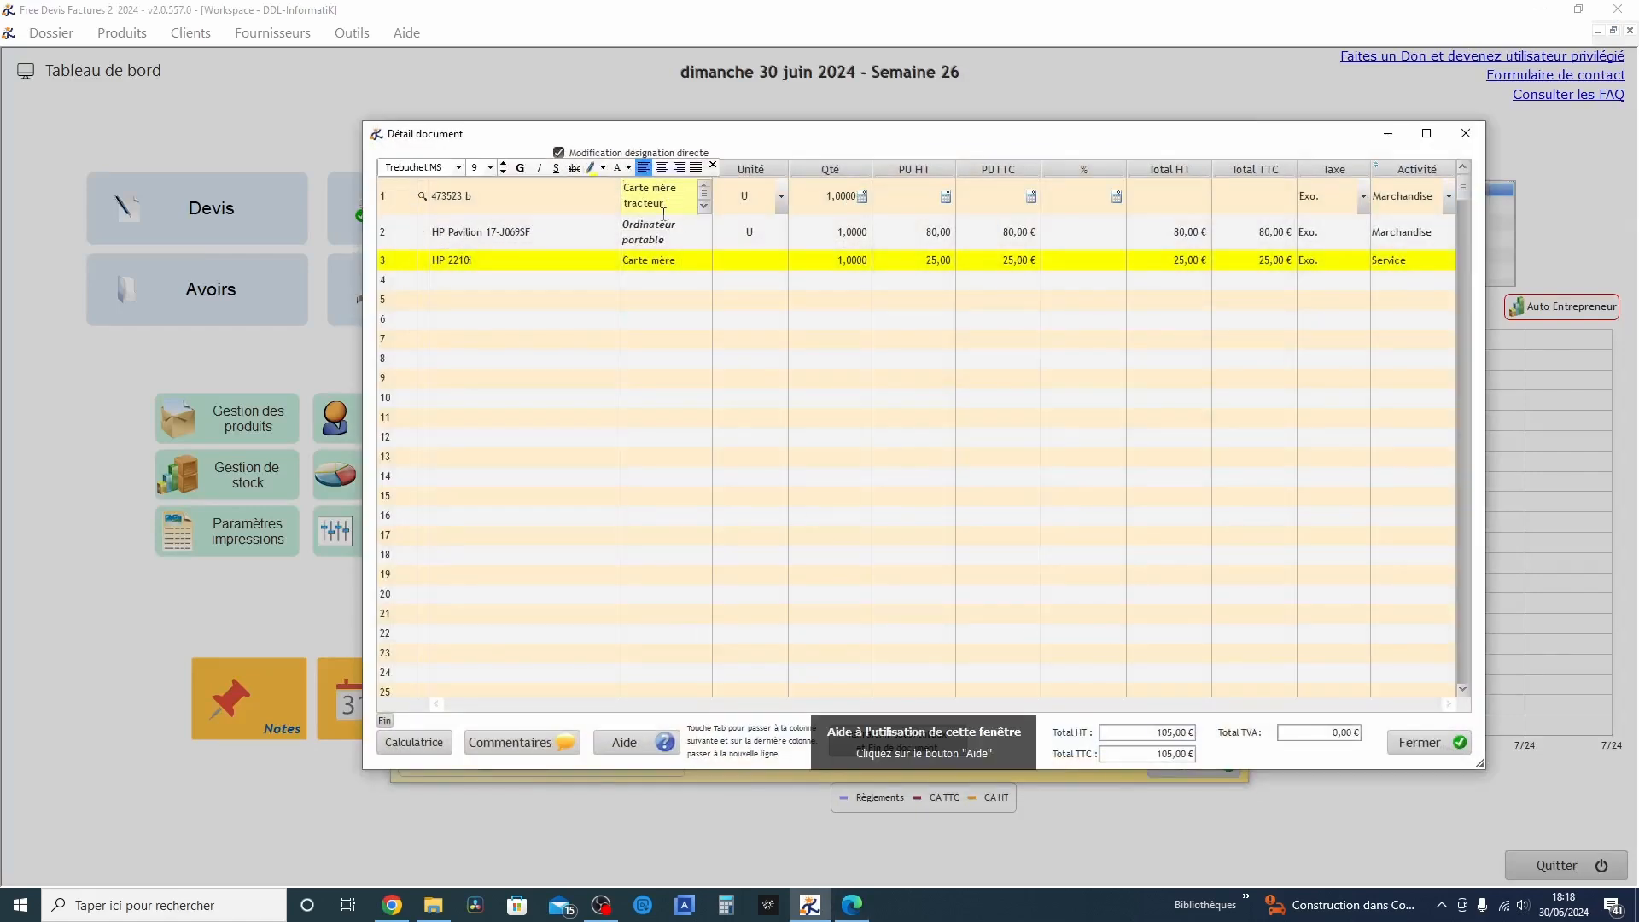
click(546, 202)
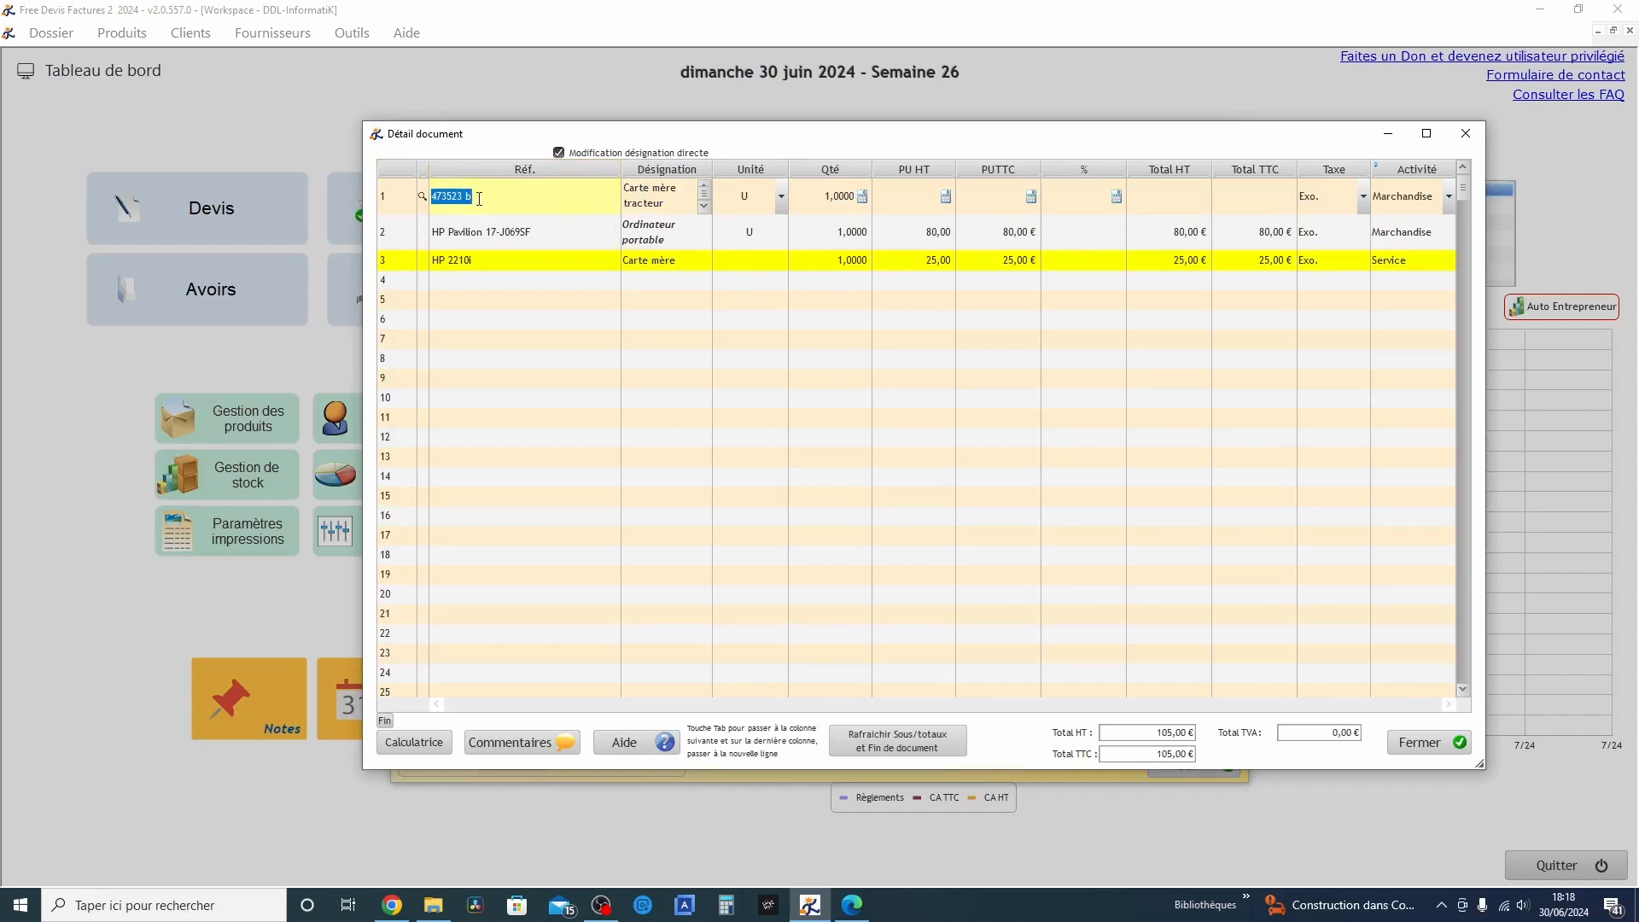
double_click(656, 196)
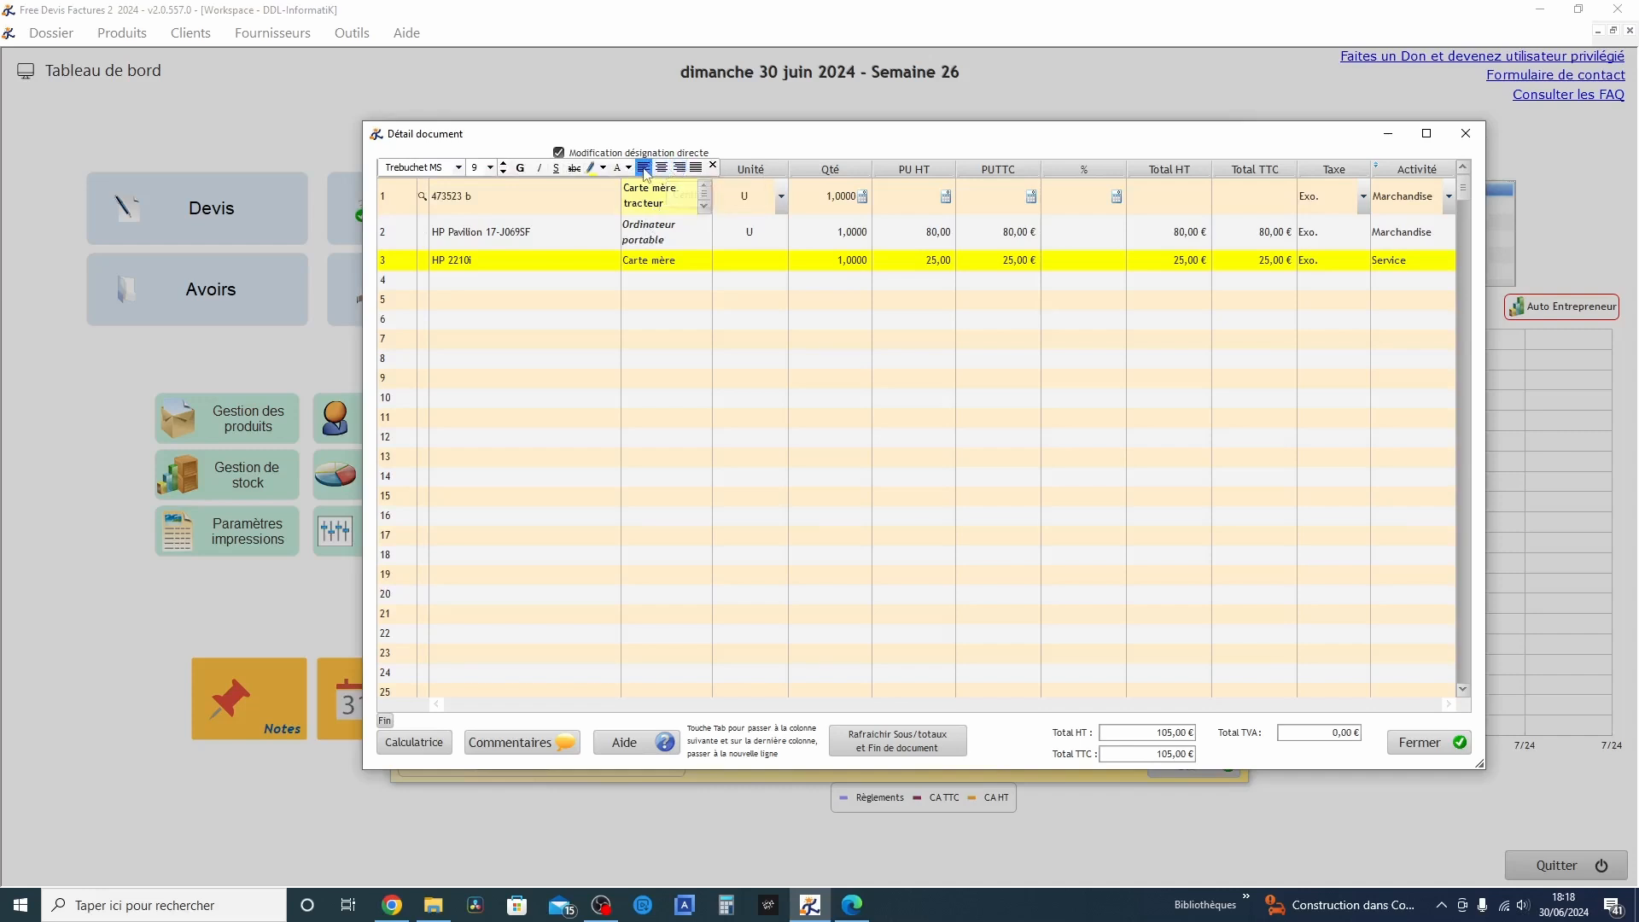
click(605, 205)
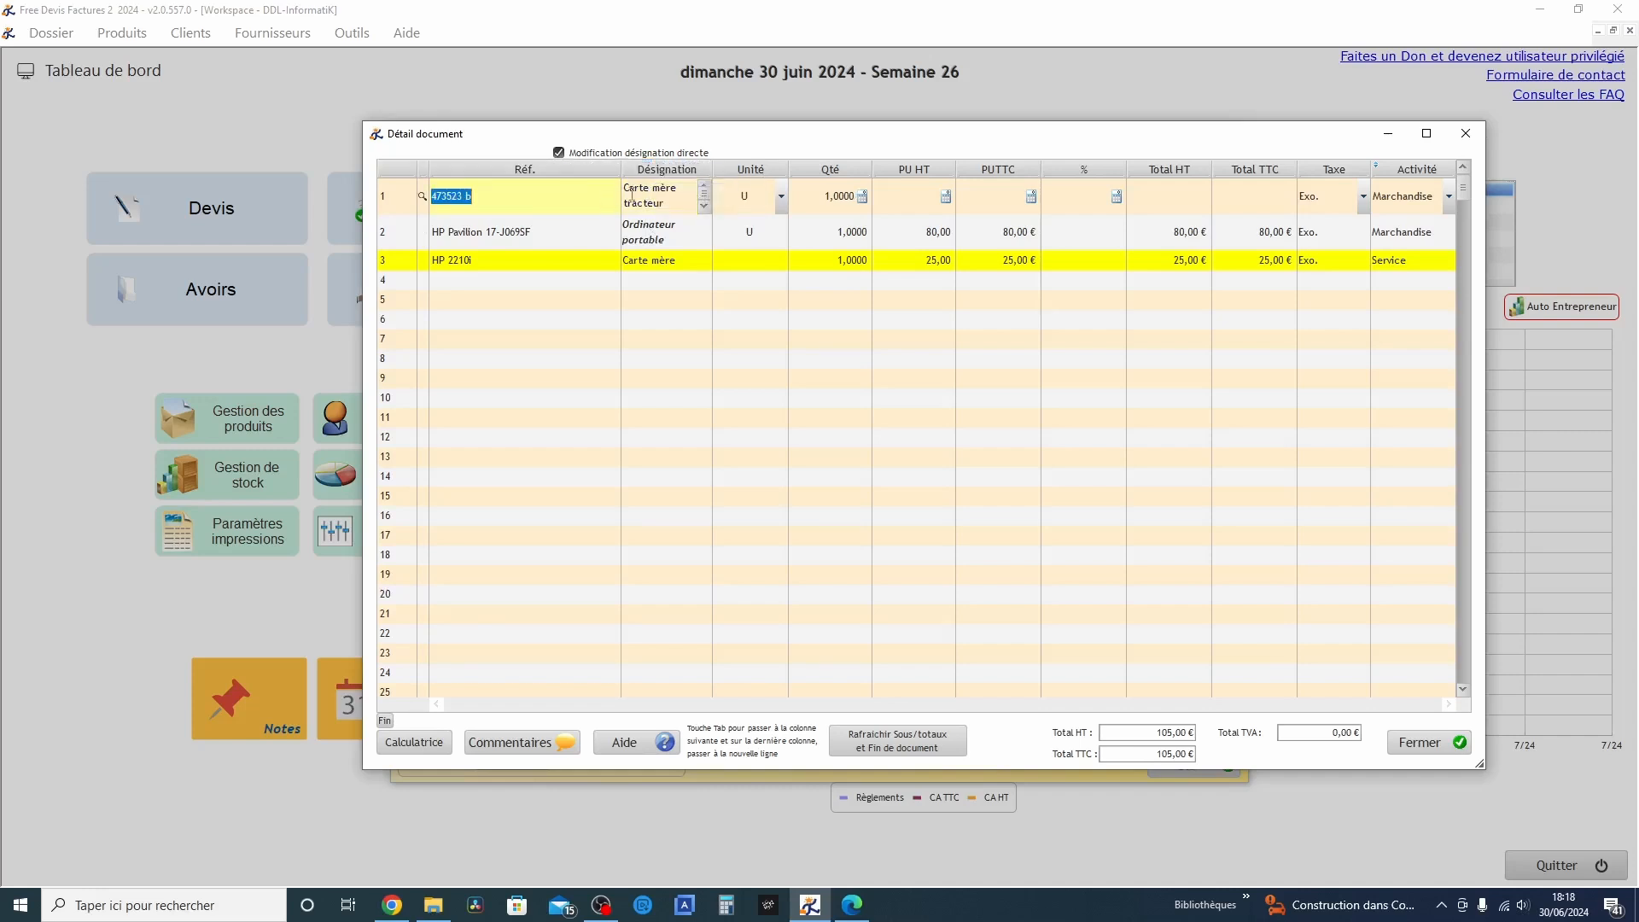
double_click(632, 195)
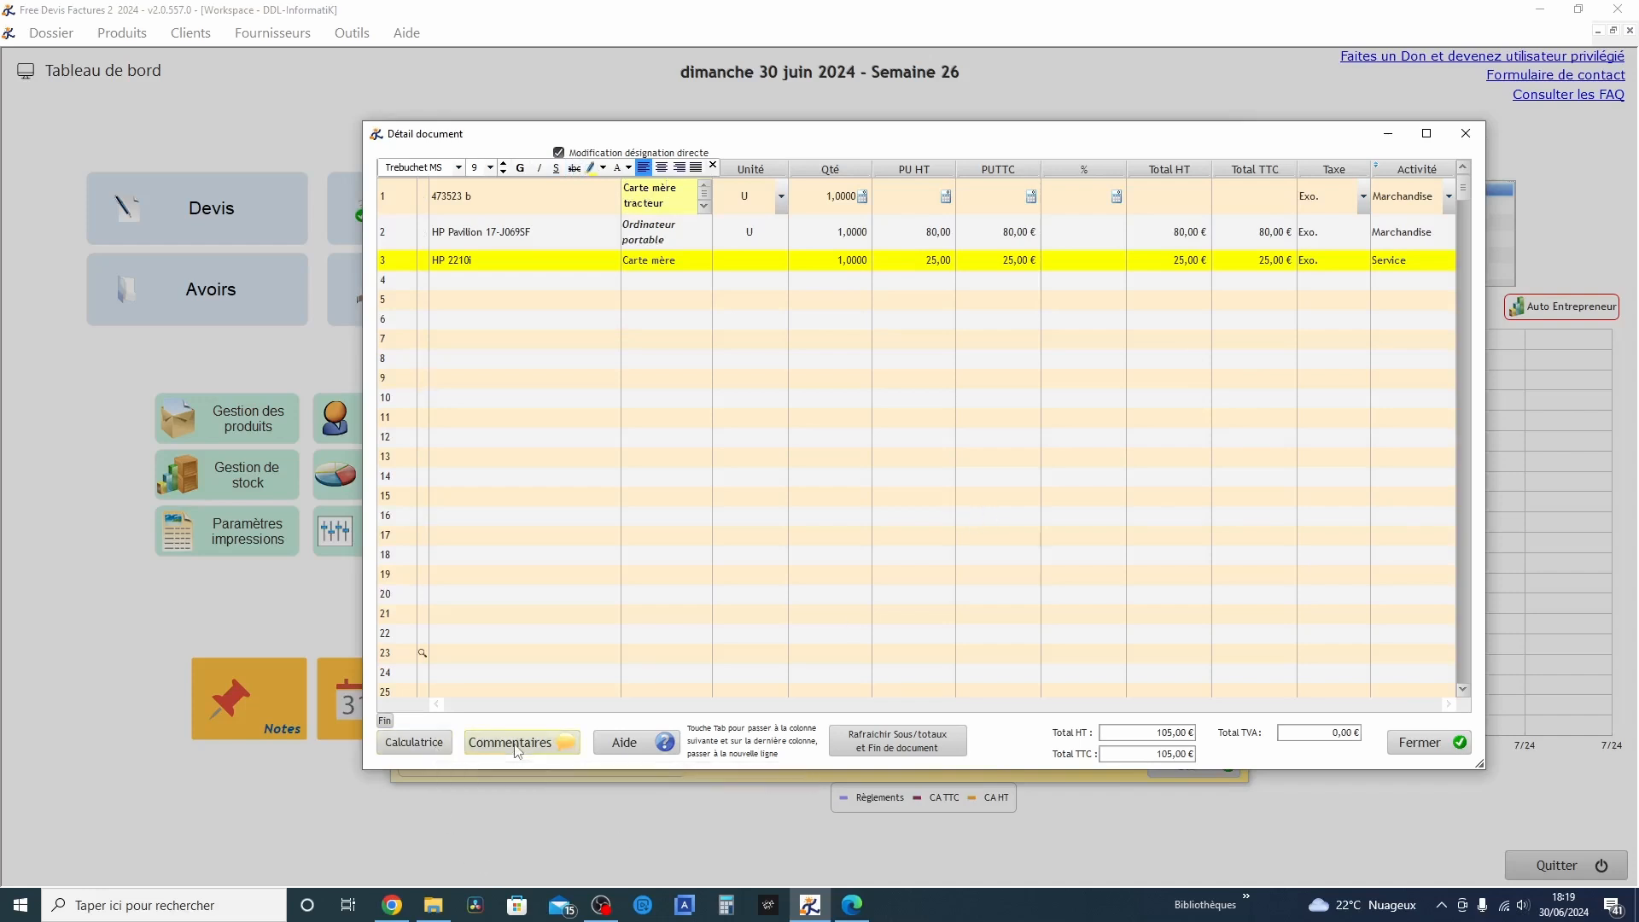
Close the line details, validate the quote and close the quote management window
click(1435, 747)
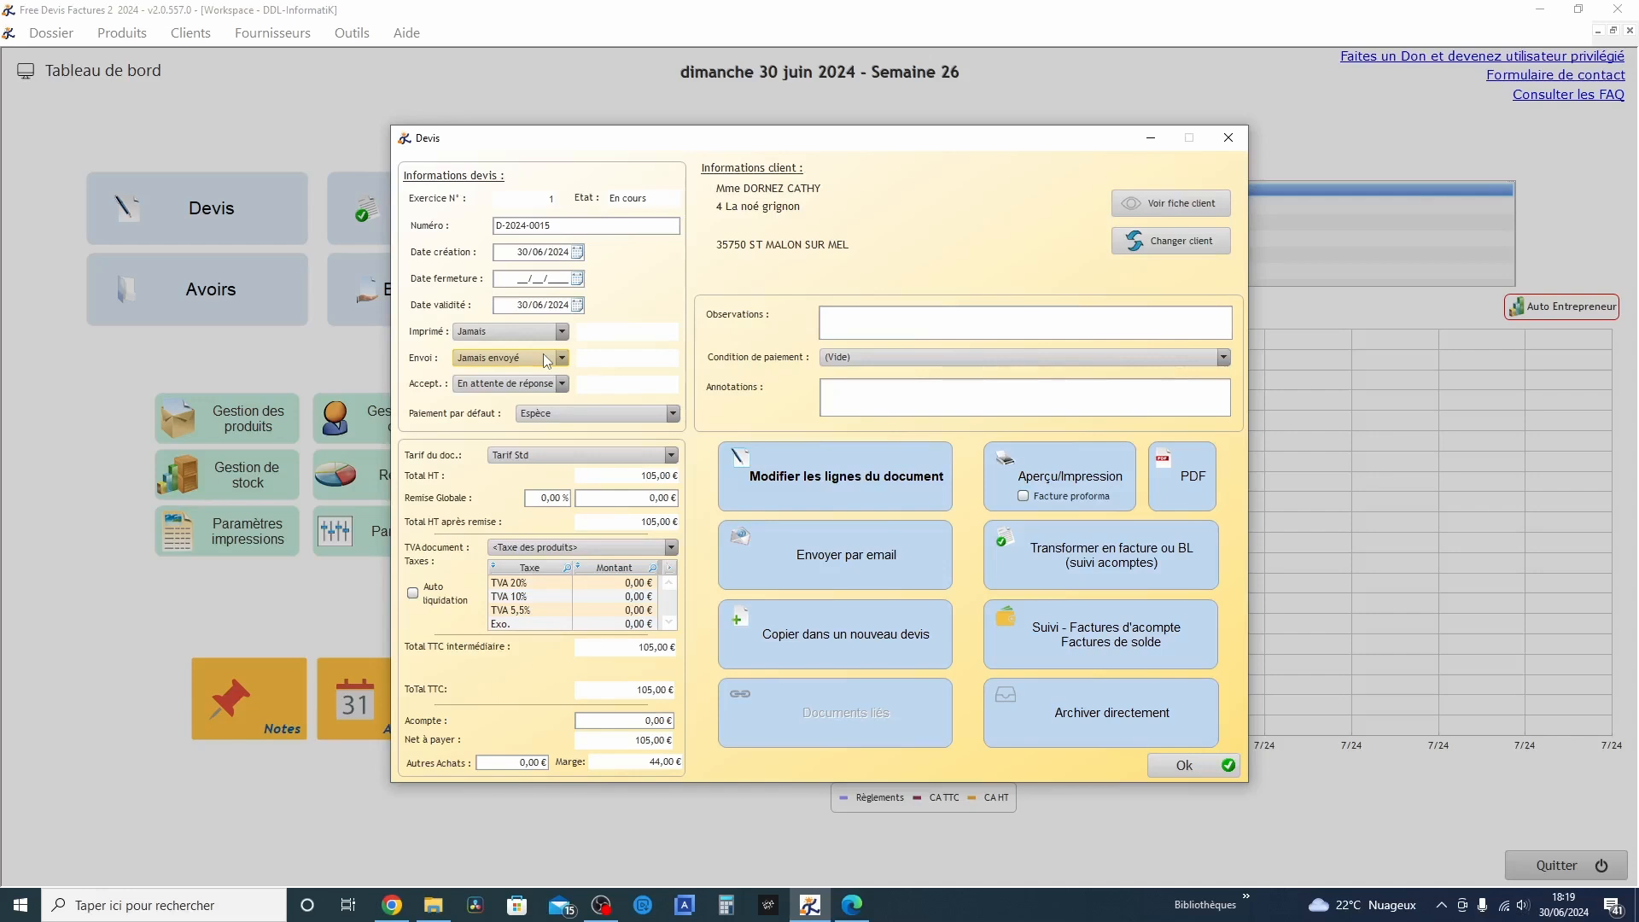
click(1192, 765)
click(1016, 635)
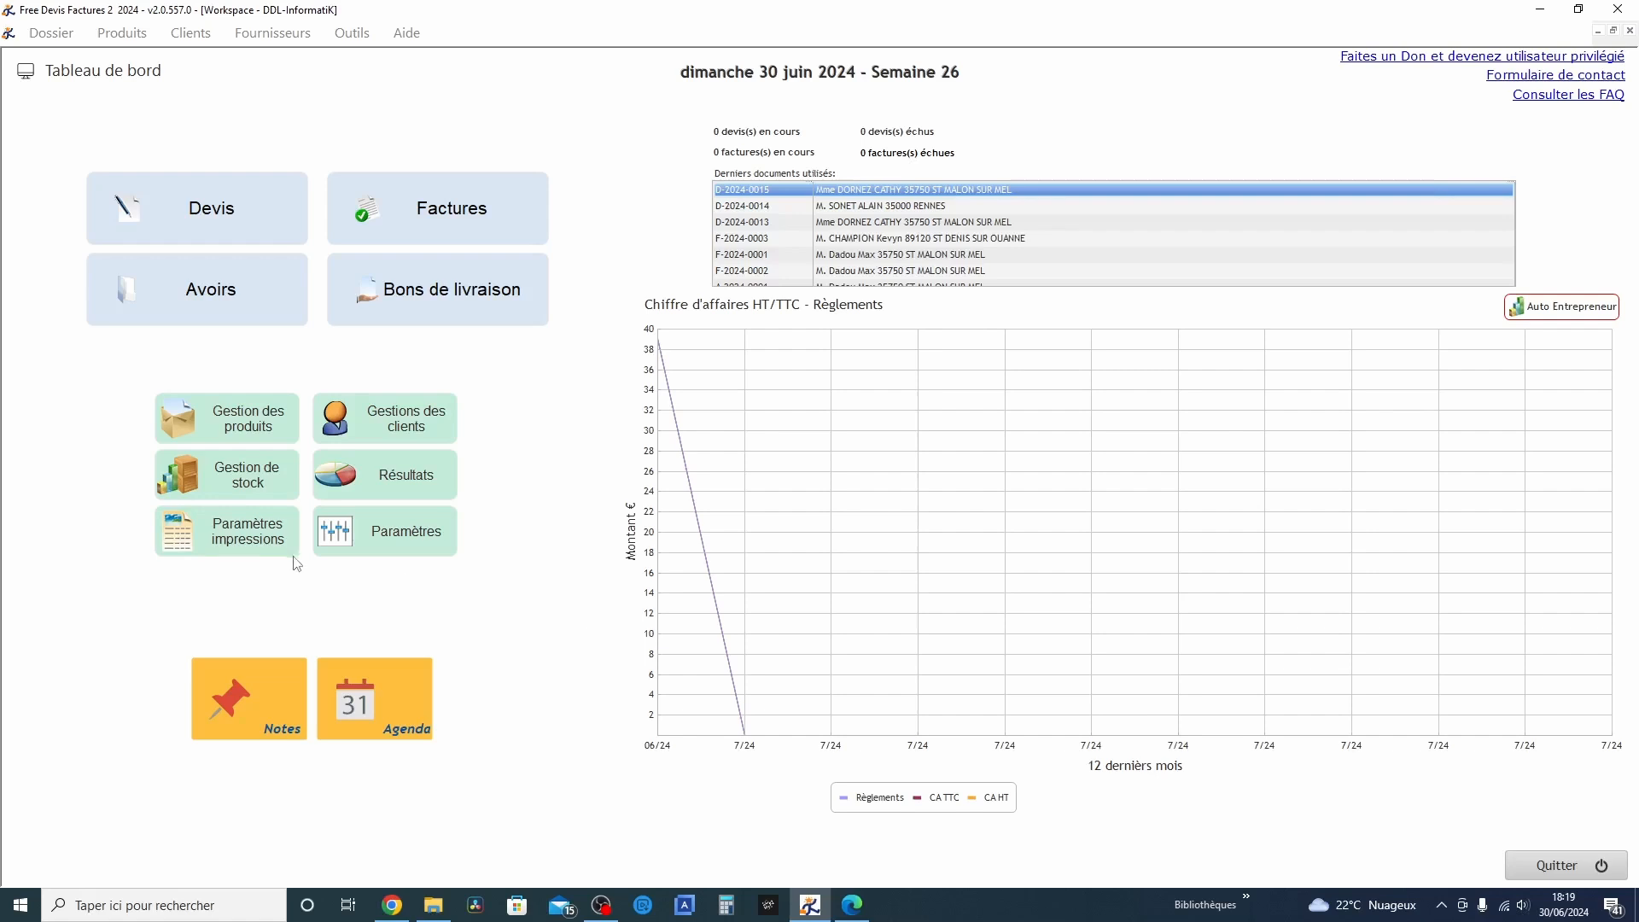
Open the print template's document header, select the client address block and display the merge fields instead of sample texts
click(233, 520)
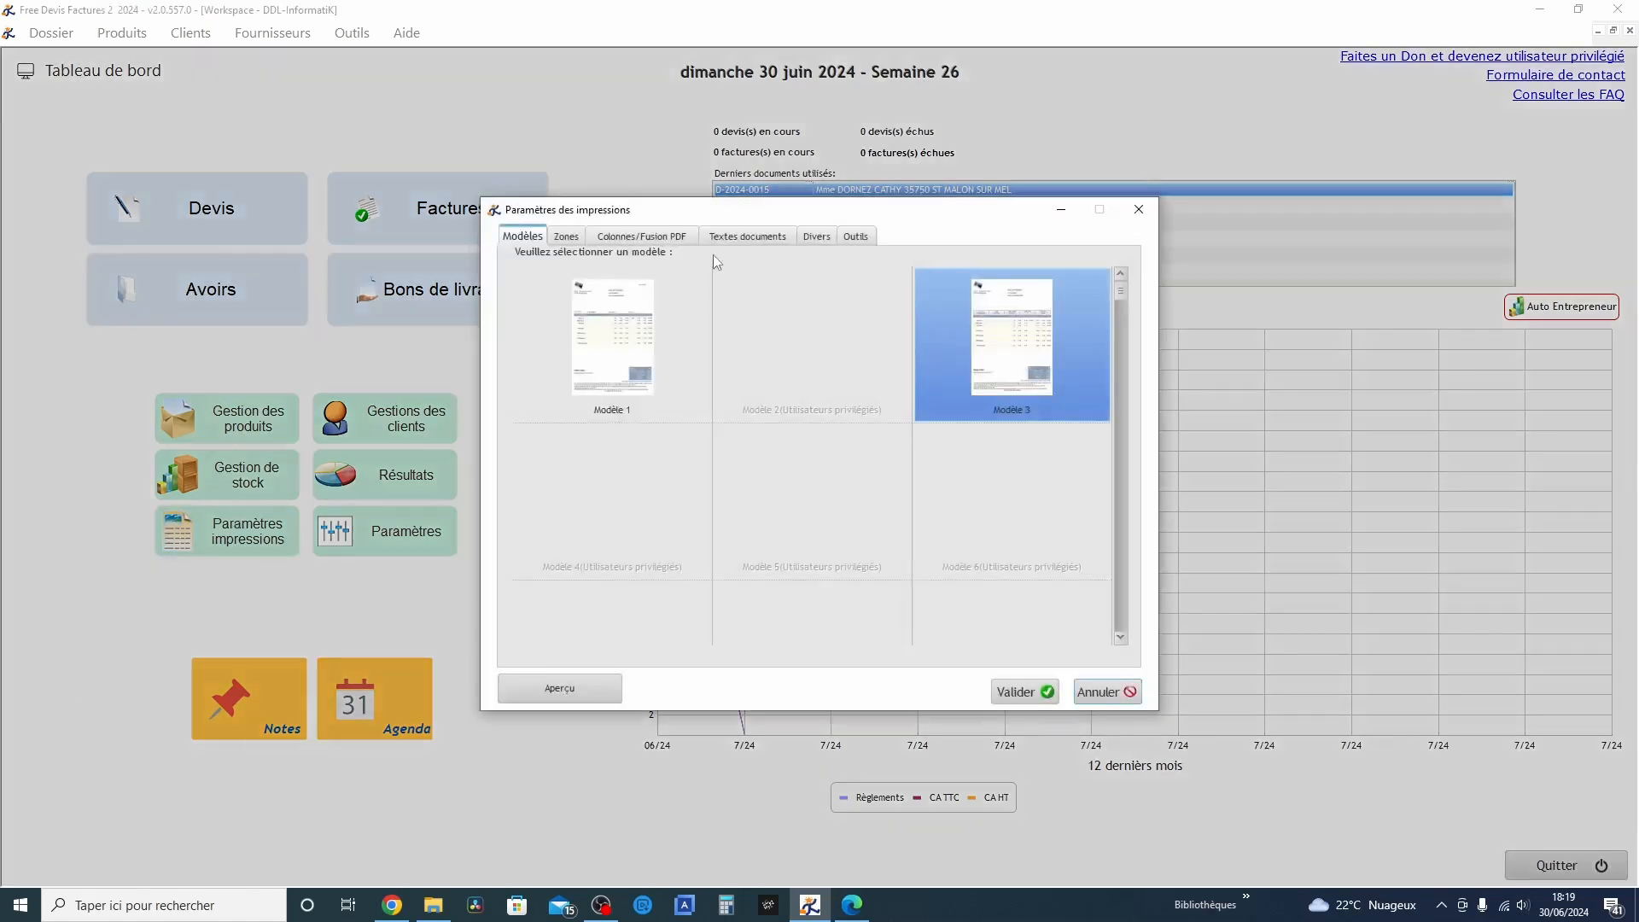
click(568, 239)
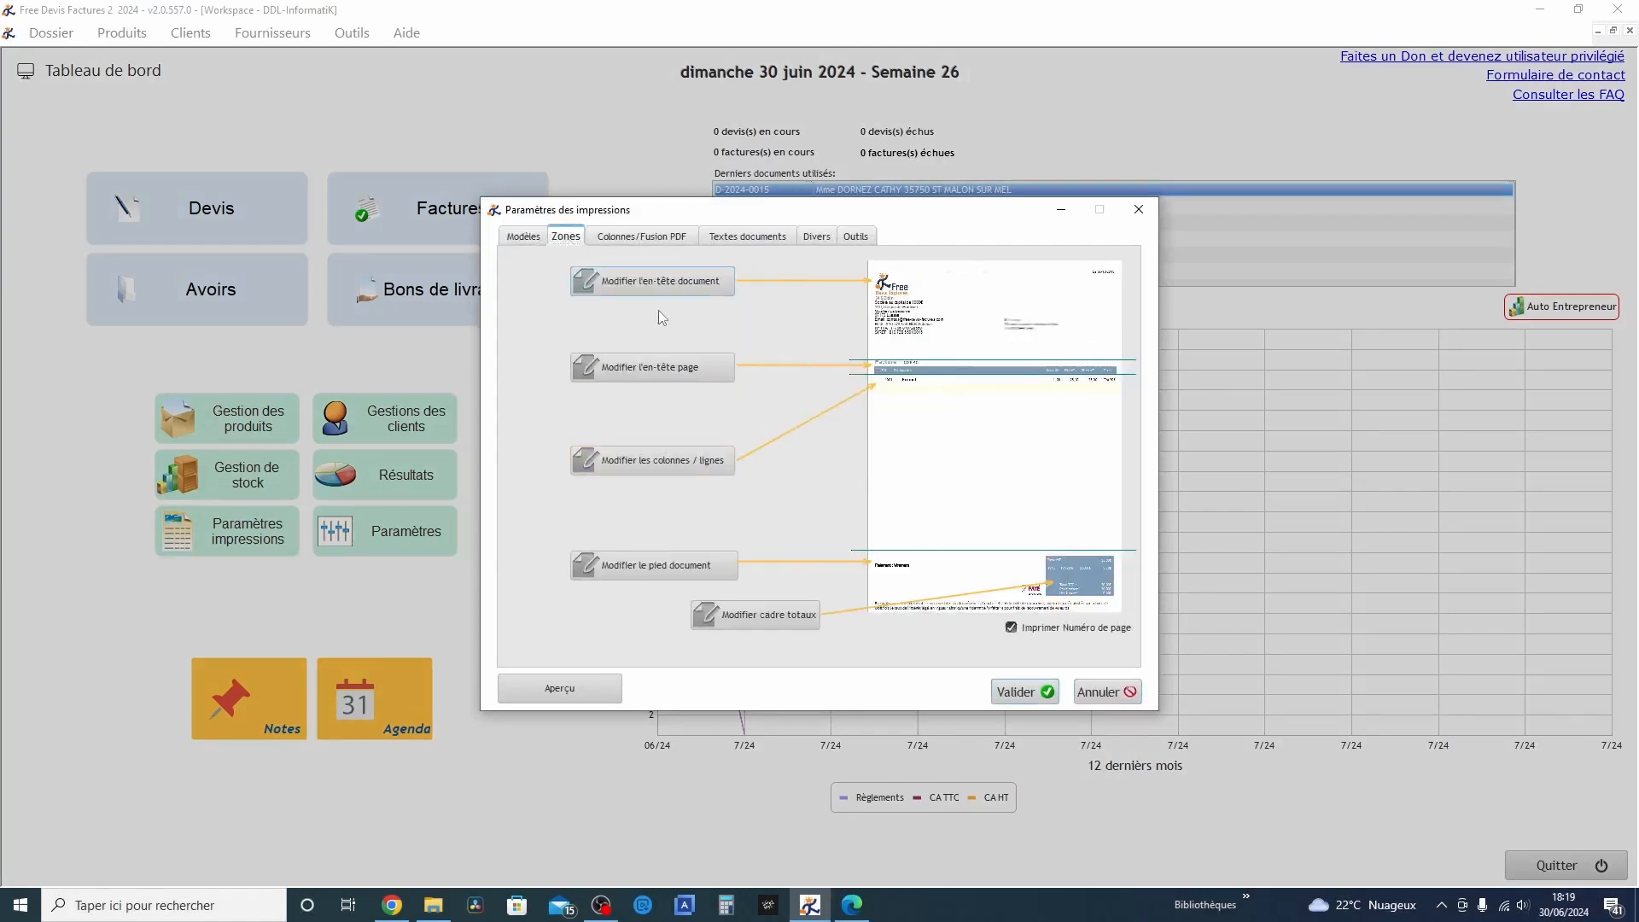
click(694, 283)
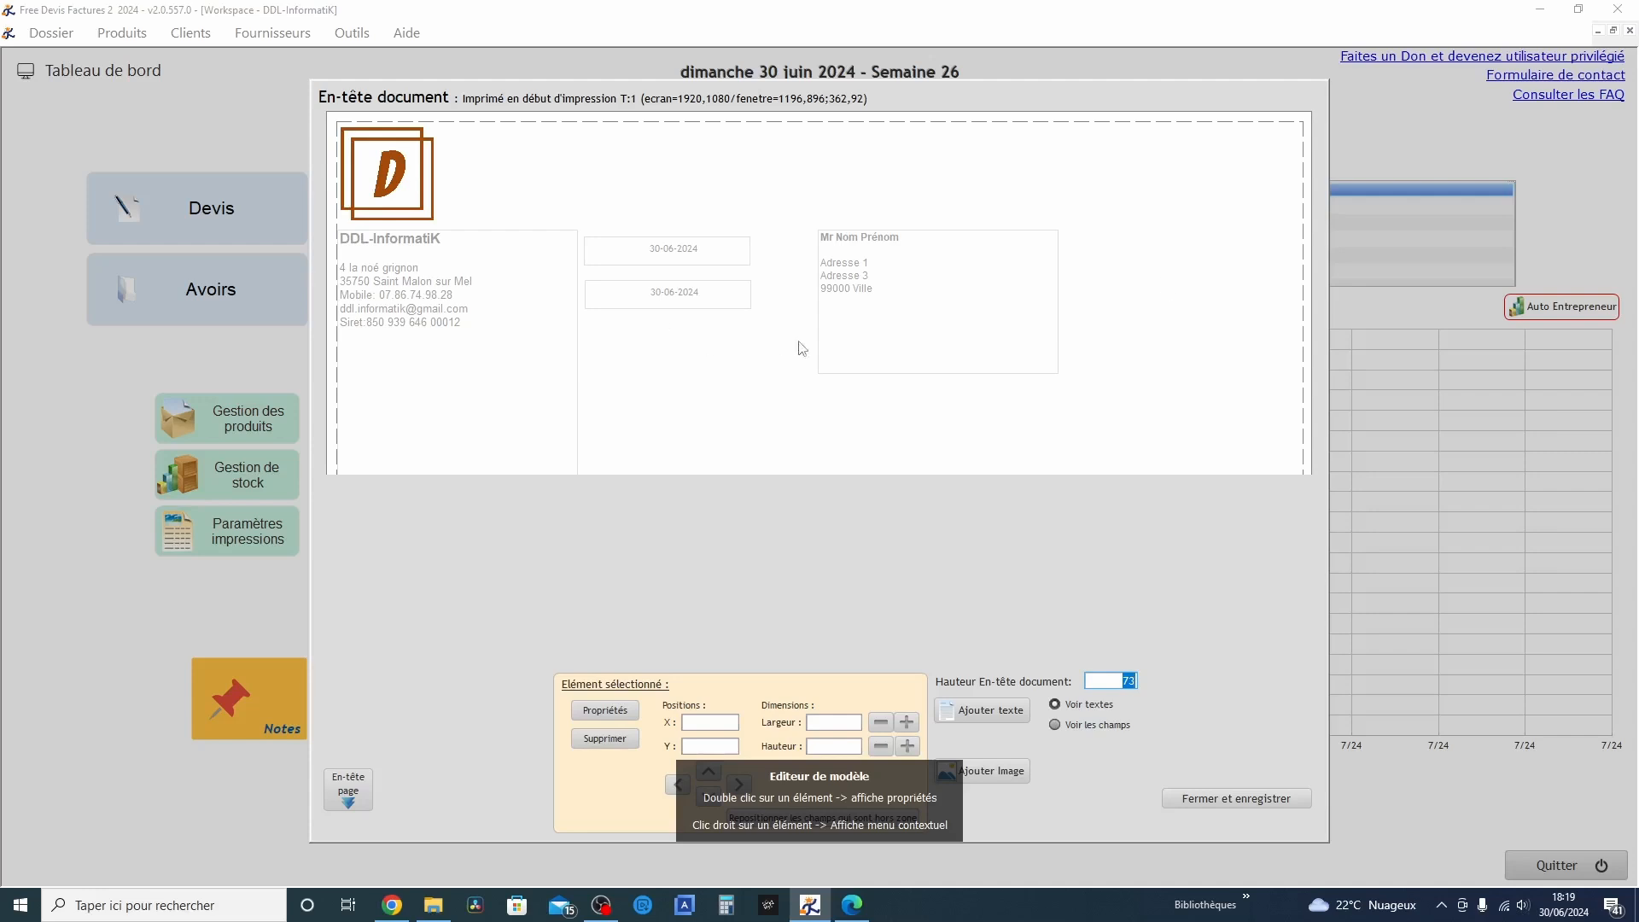
click(899, 271)
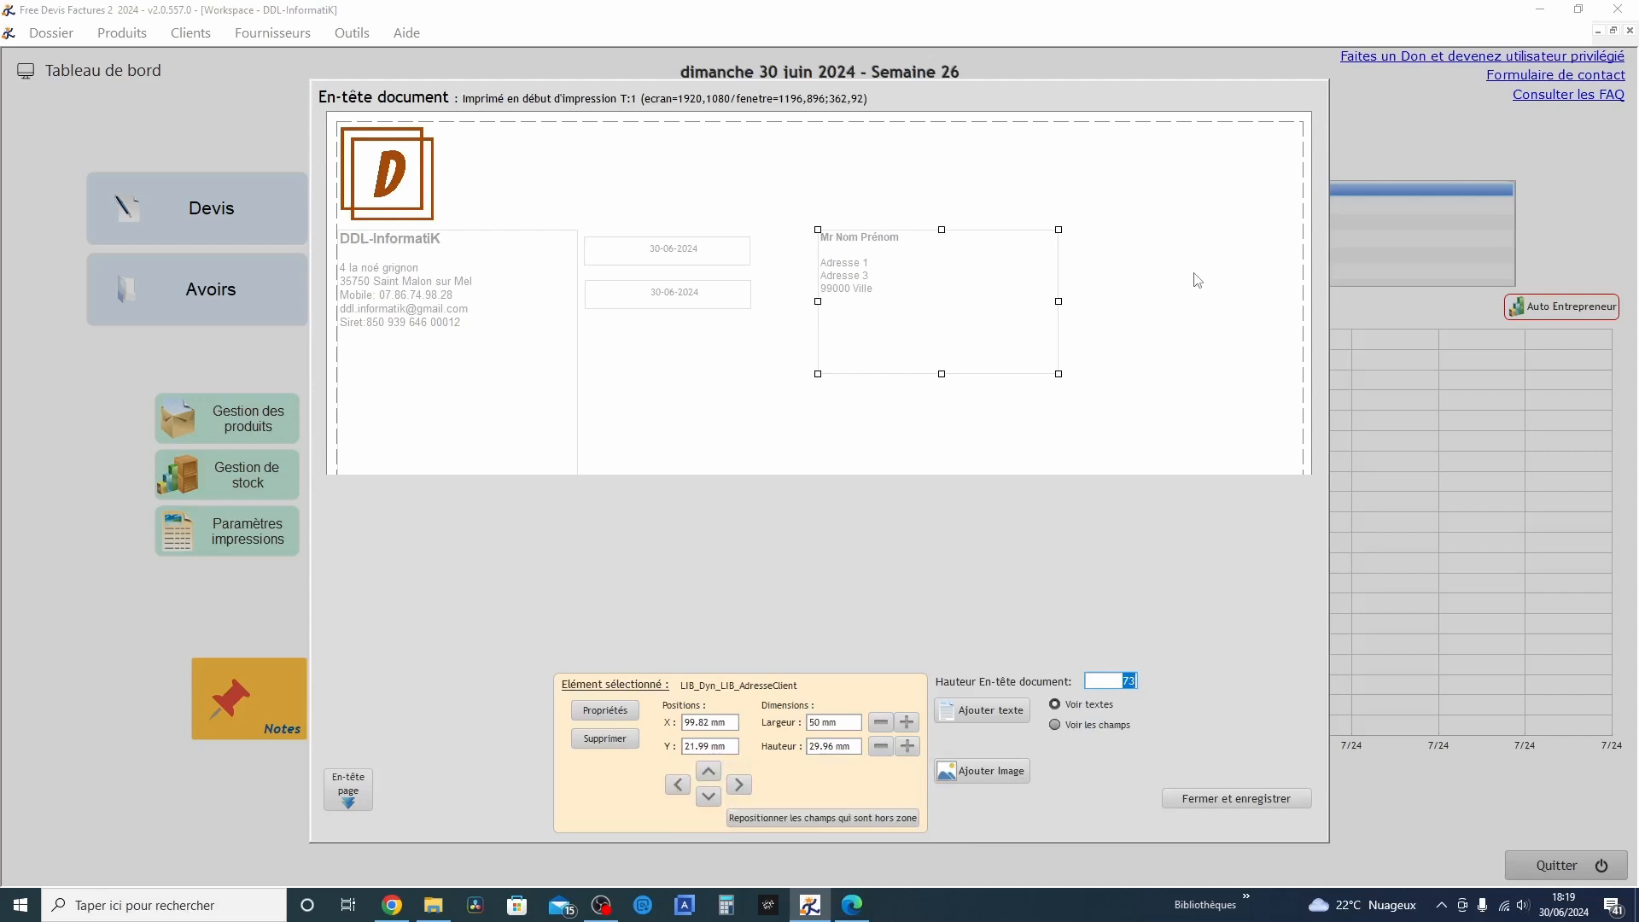
click(1091, 724)
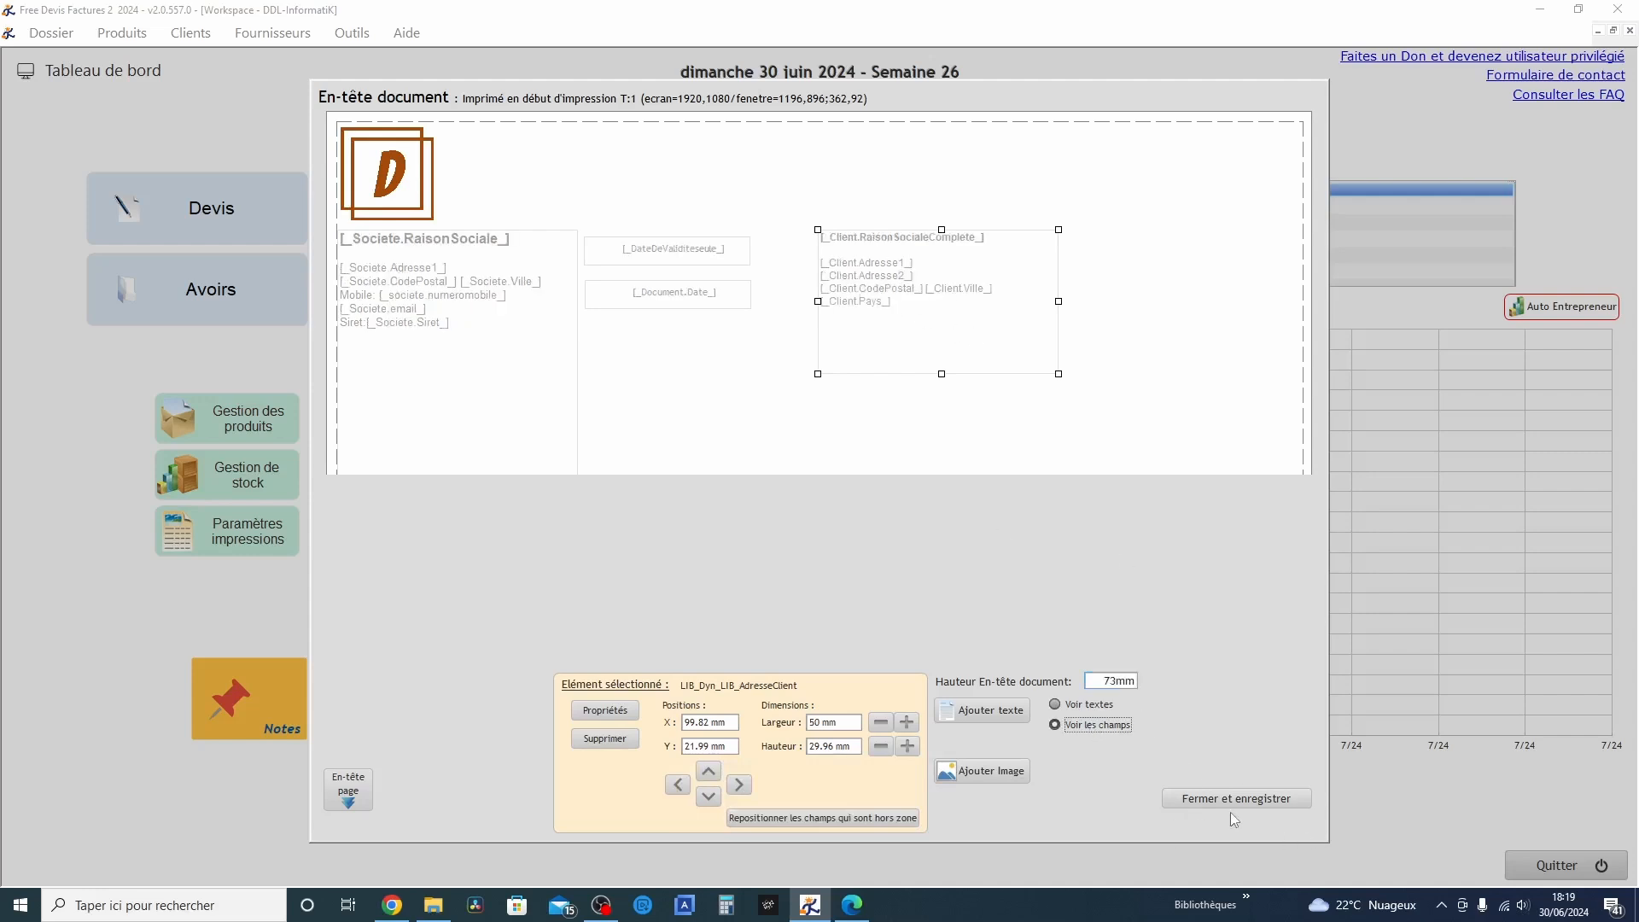
Switch to the page header, check the properties of the document number element and validate them
click(348, 790)
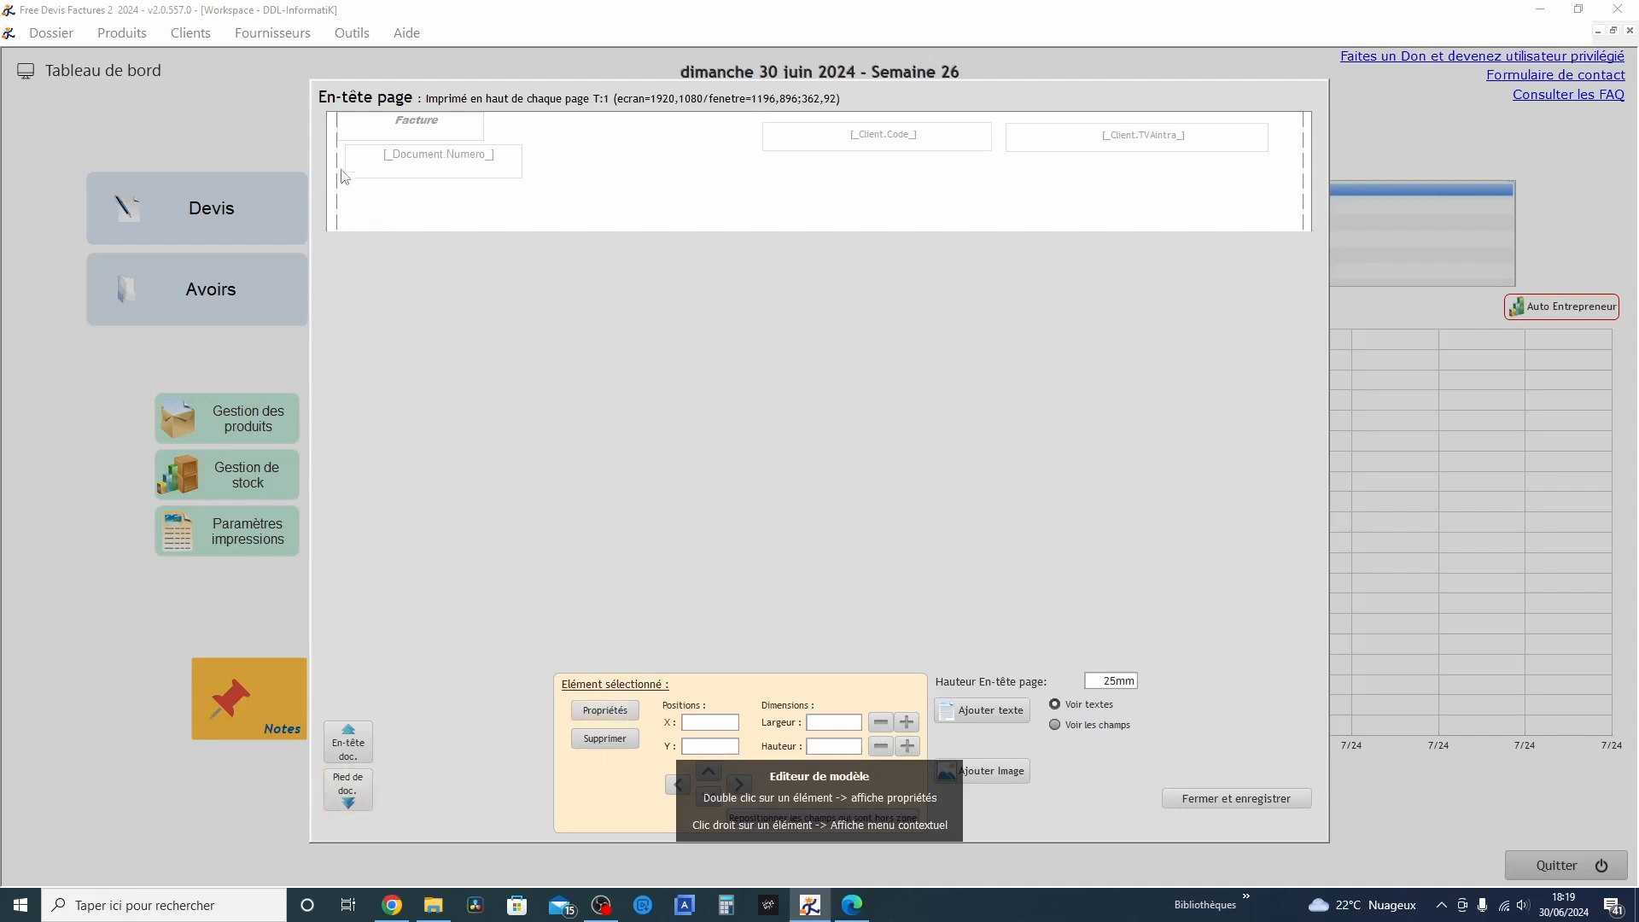
click(413, 155)
click(605, 711)
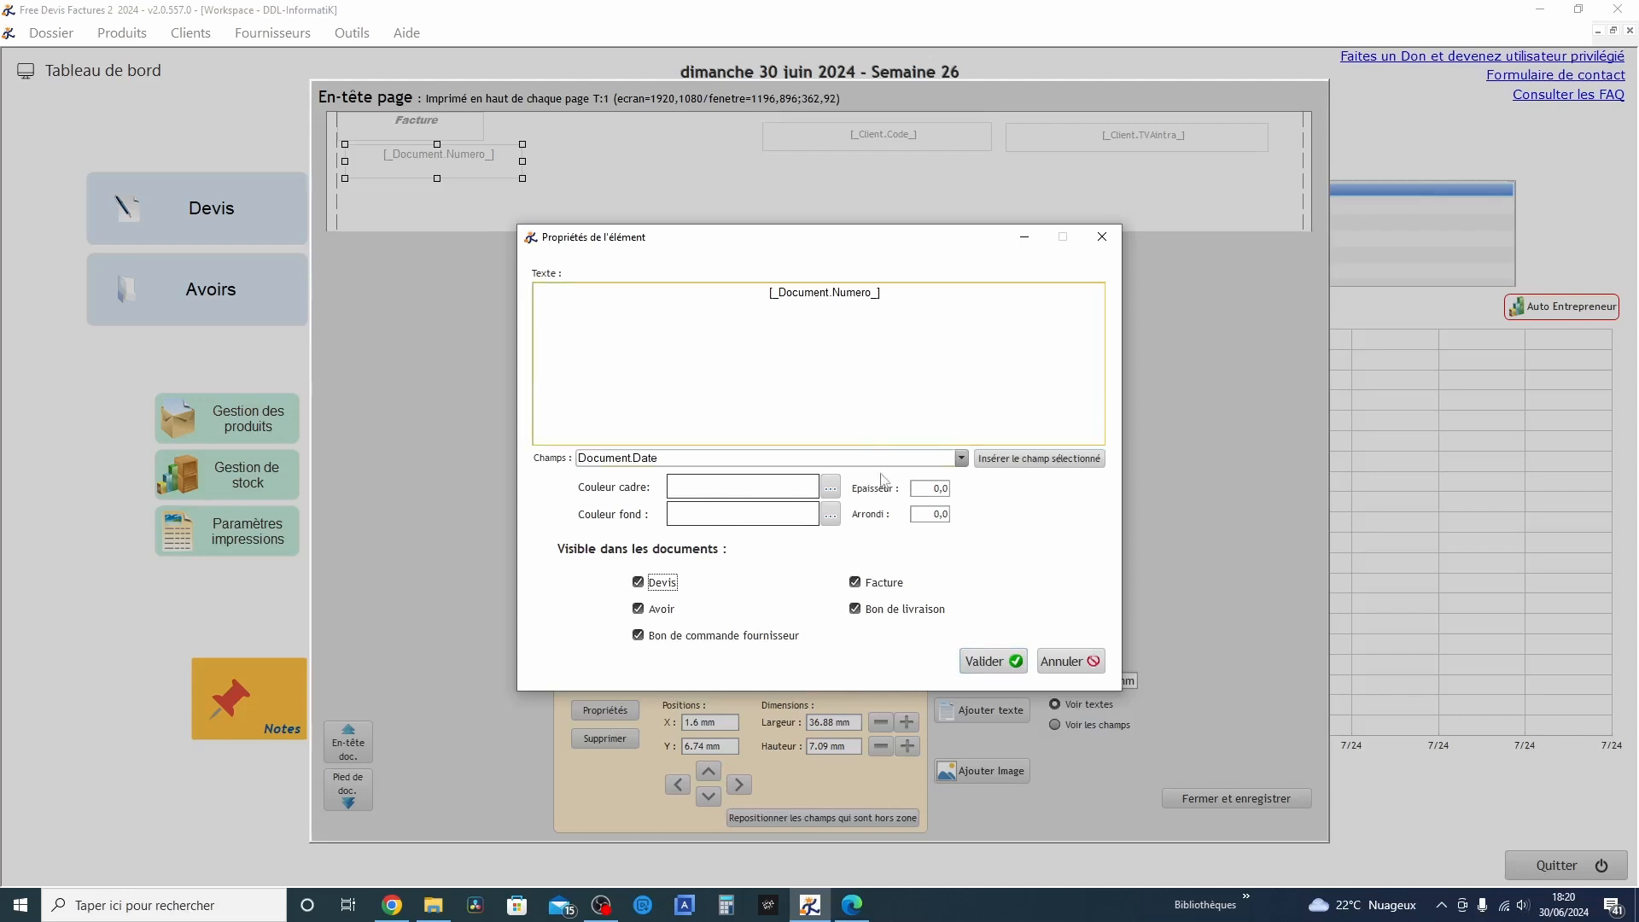
click(996, 665)
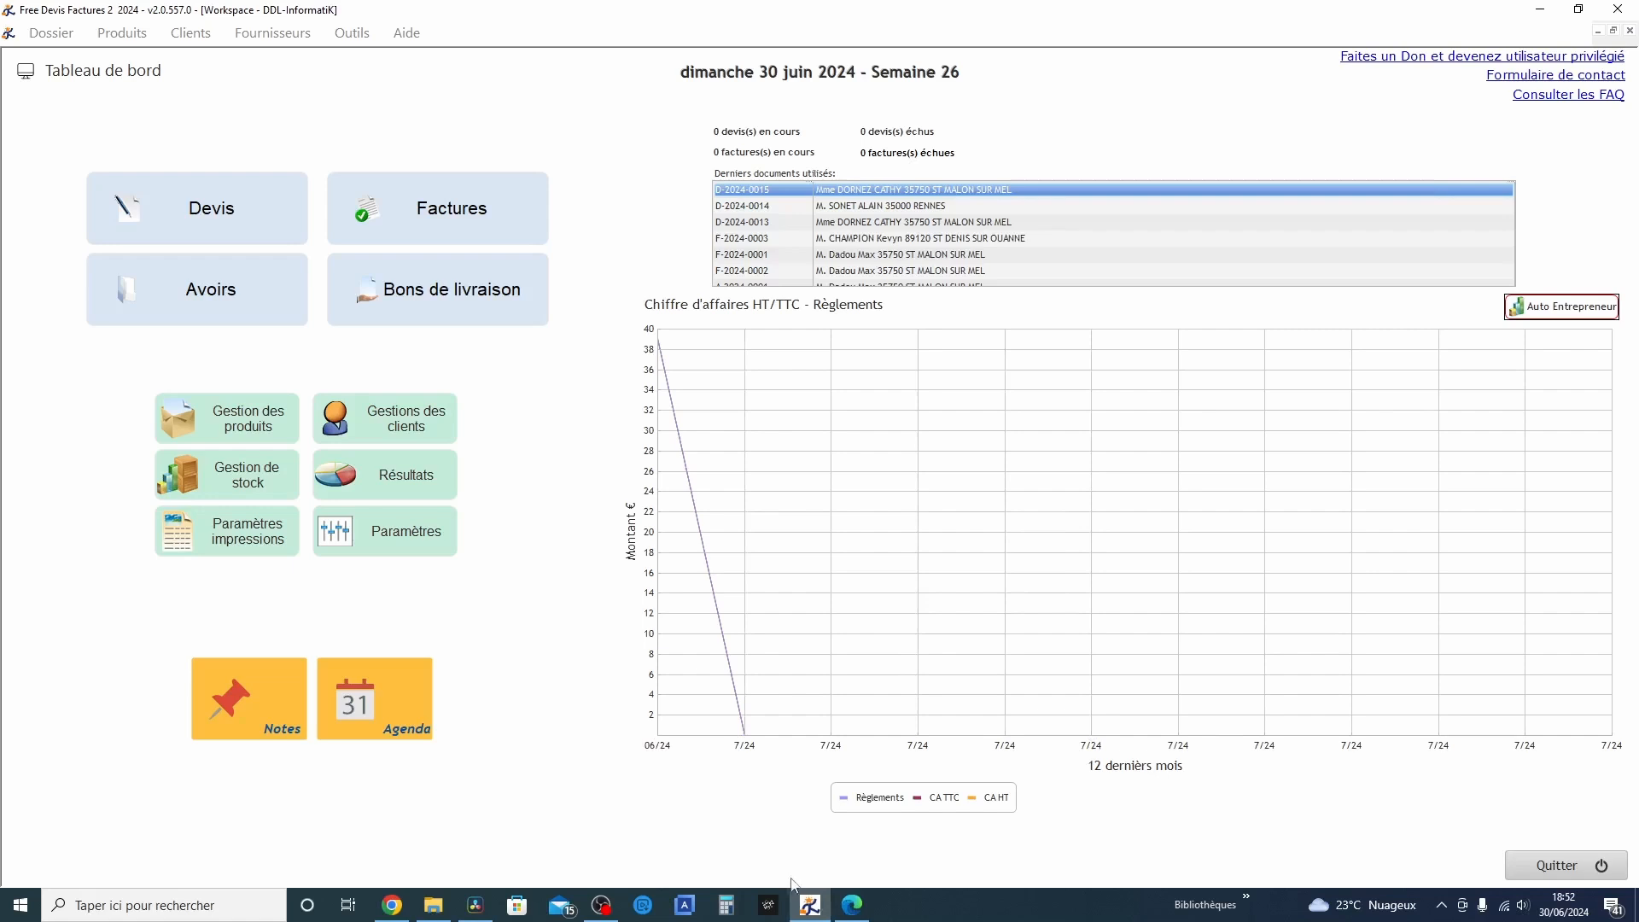
Set the font colour of the Texte Total label to Blanc in the print template's totals frame
click(245, 539)
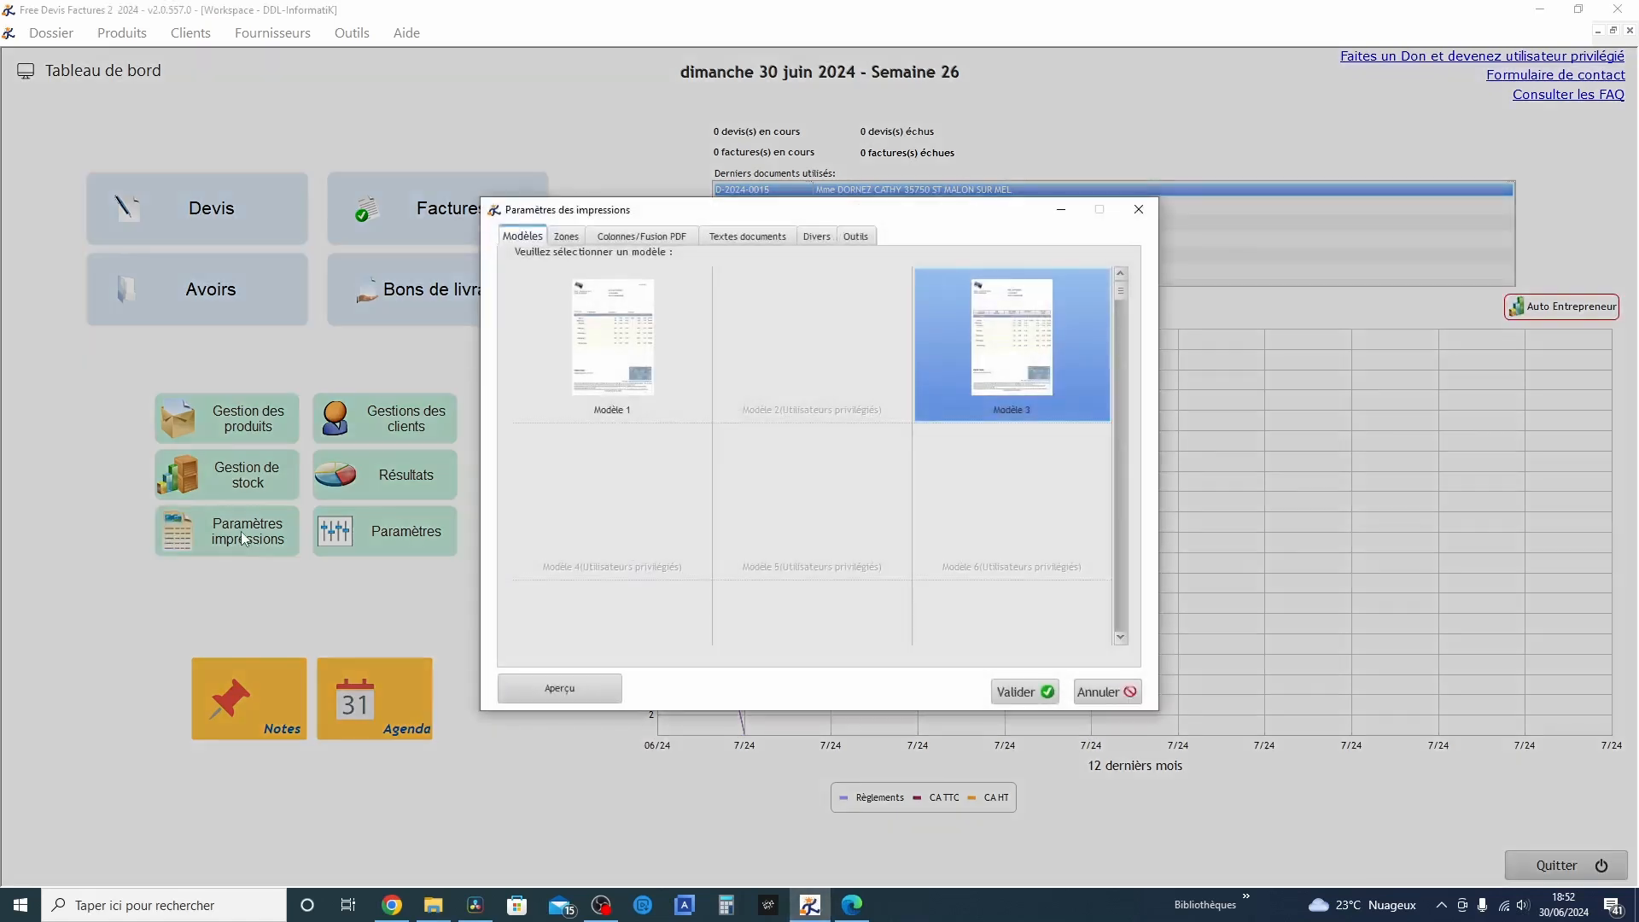
click(566, 240)
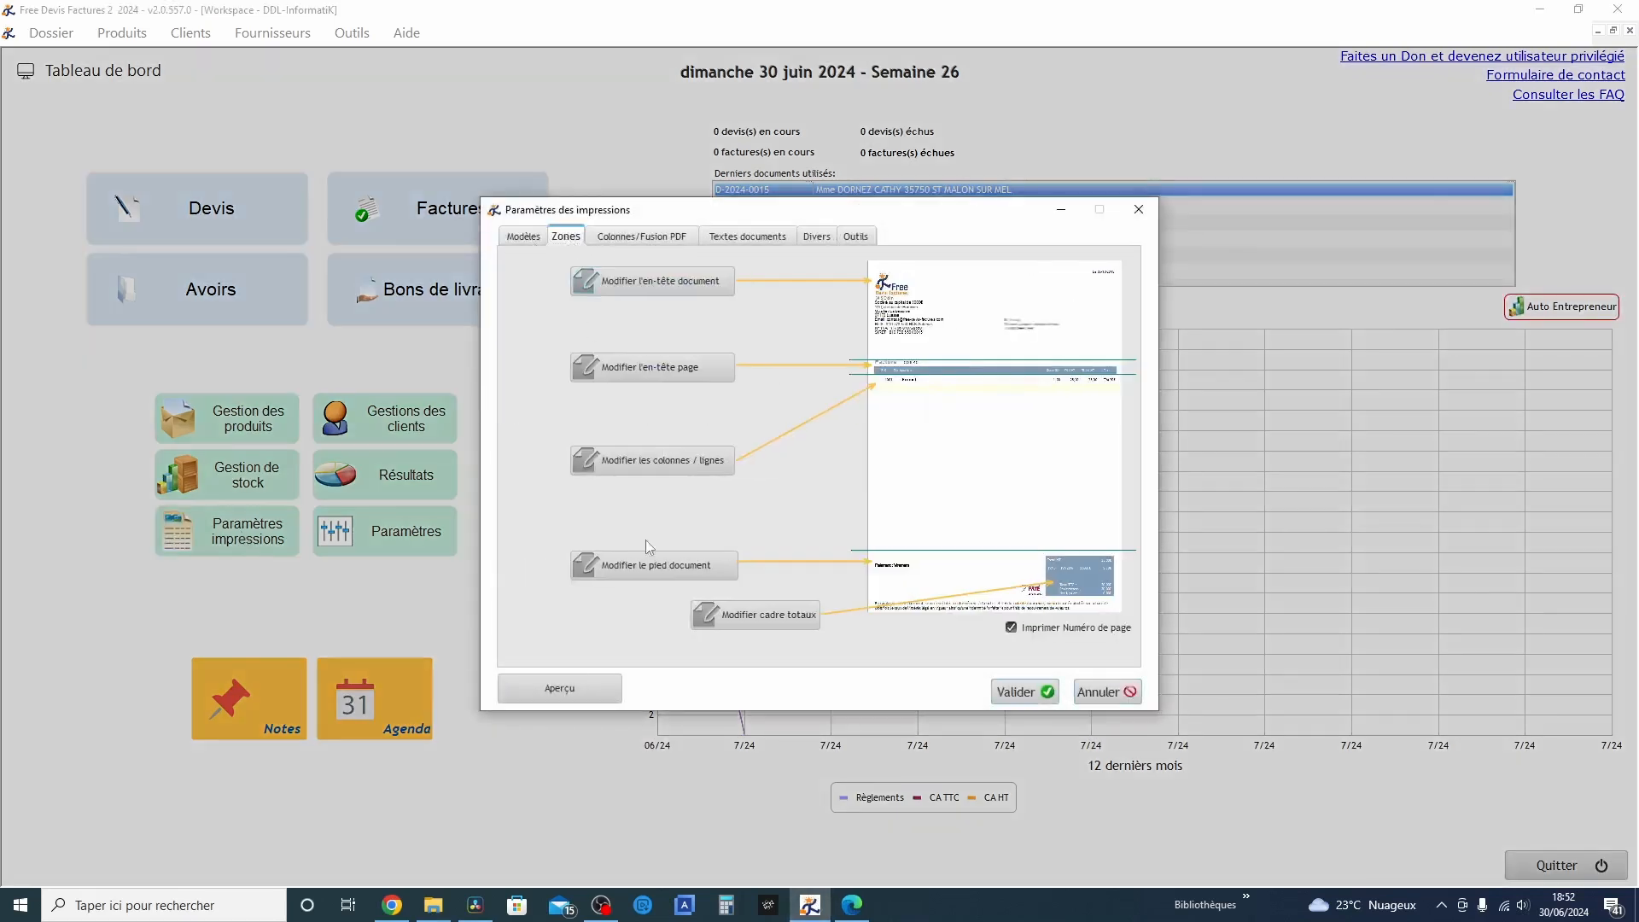
click(764, 623)
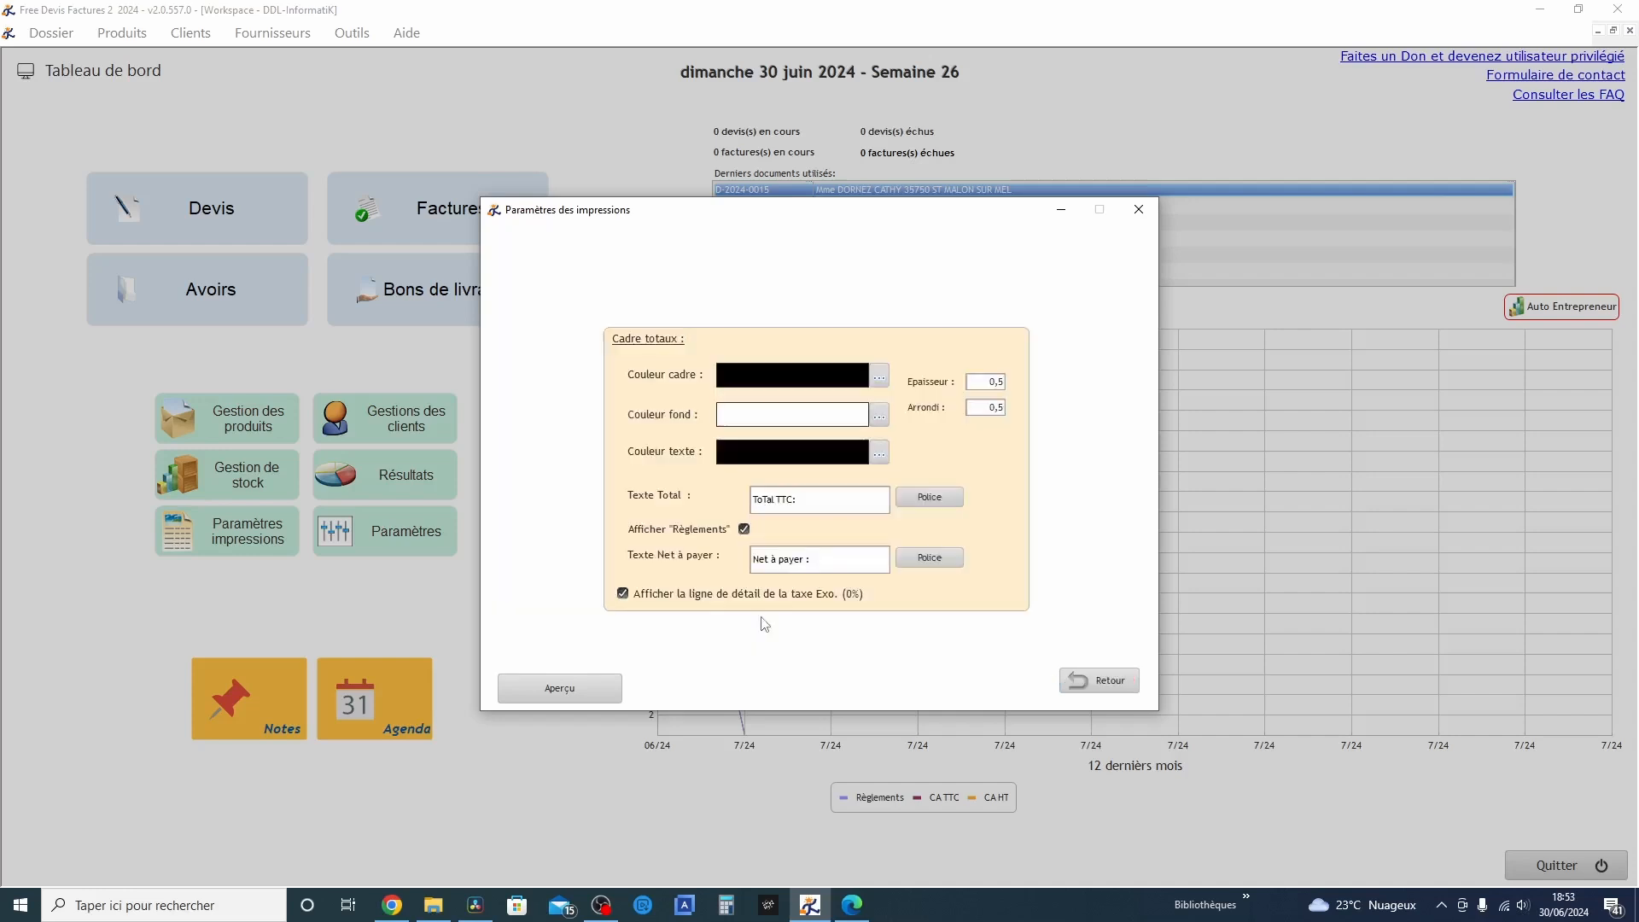
triple_click(802, 501)
click(918, 498)
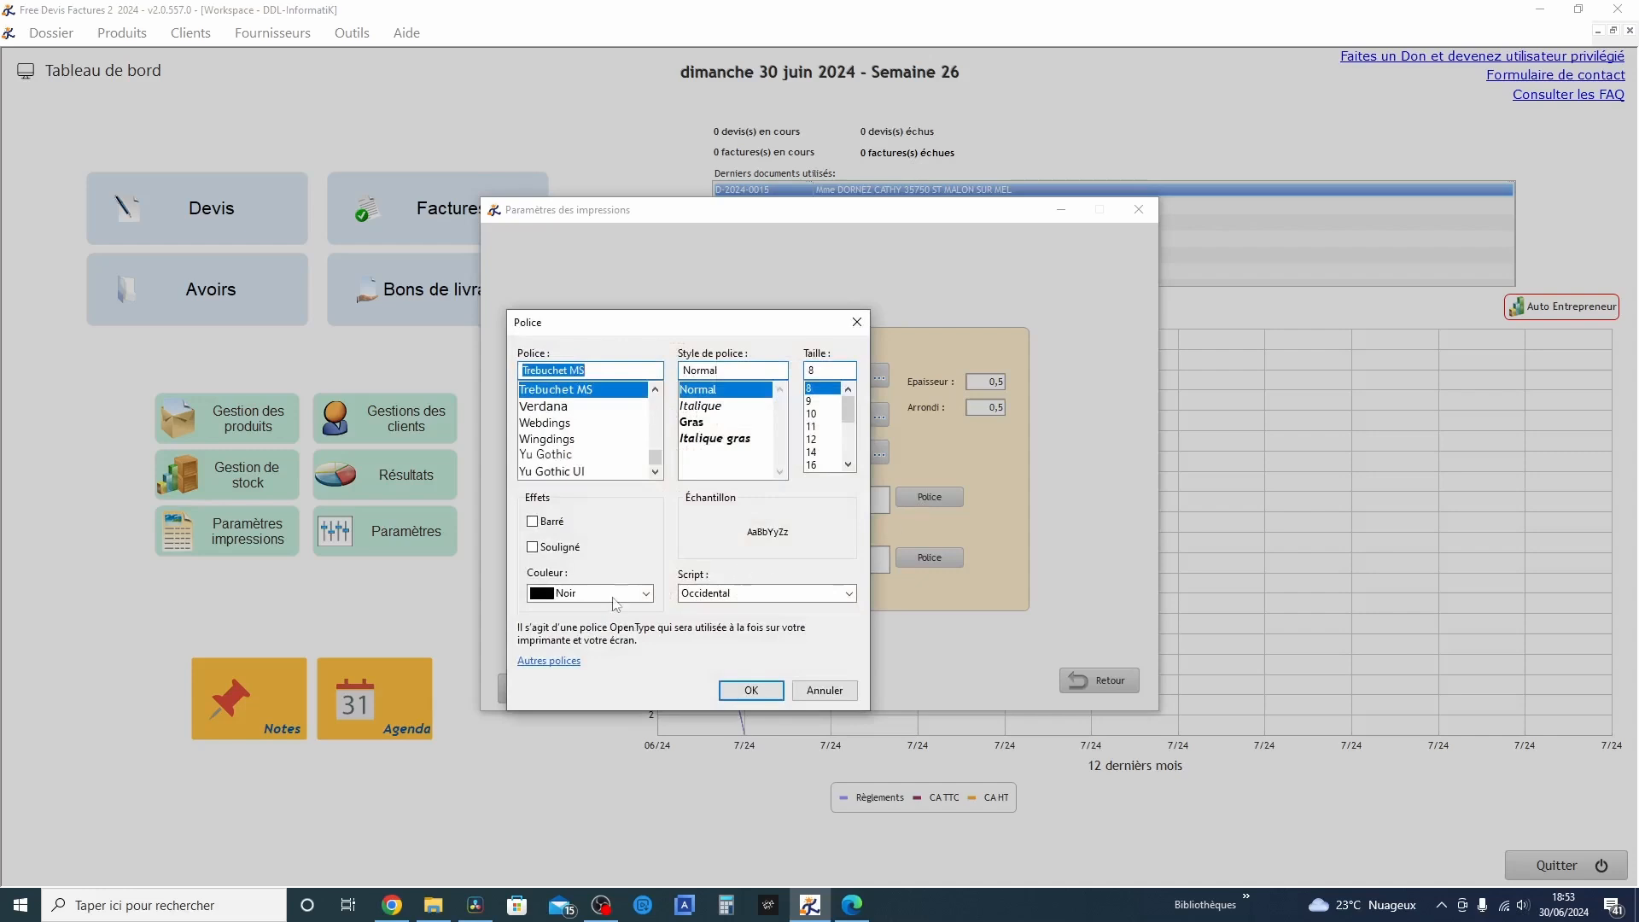
click(598, 593)
click(547, 807)
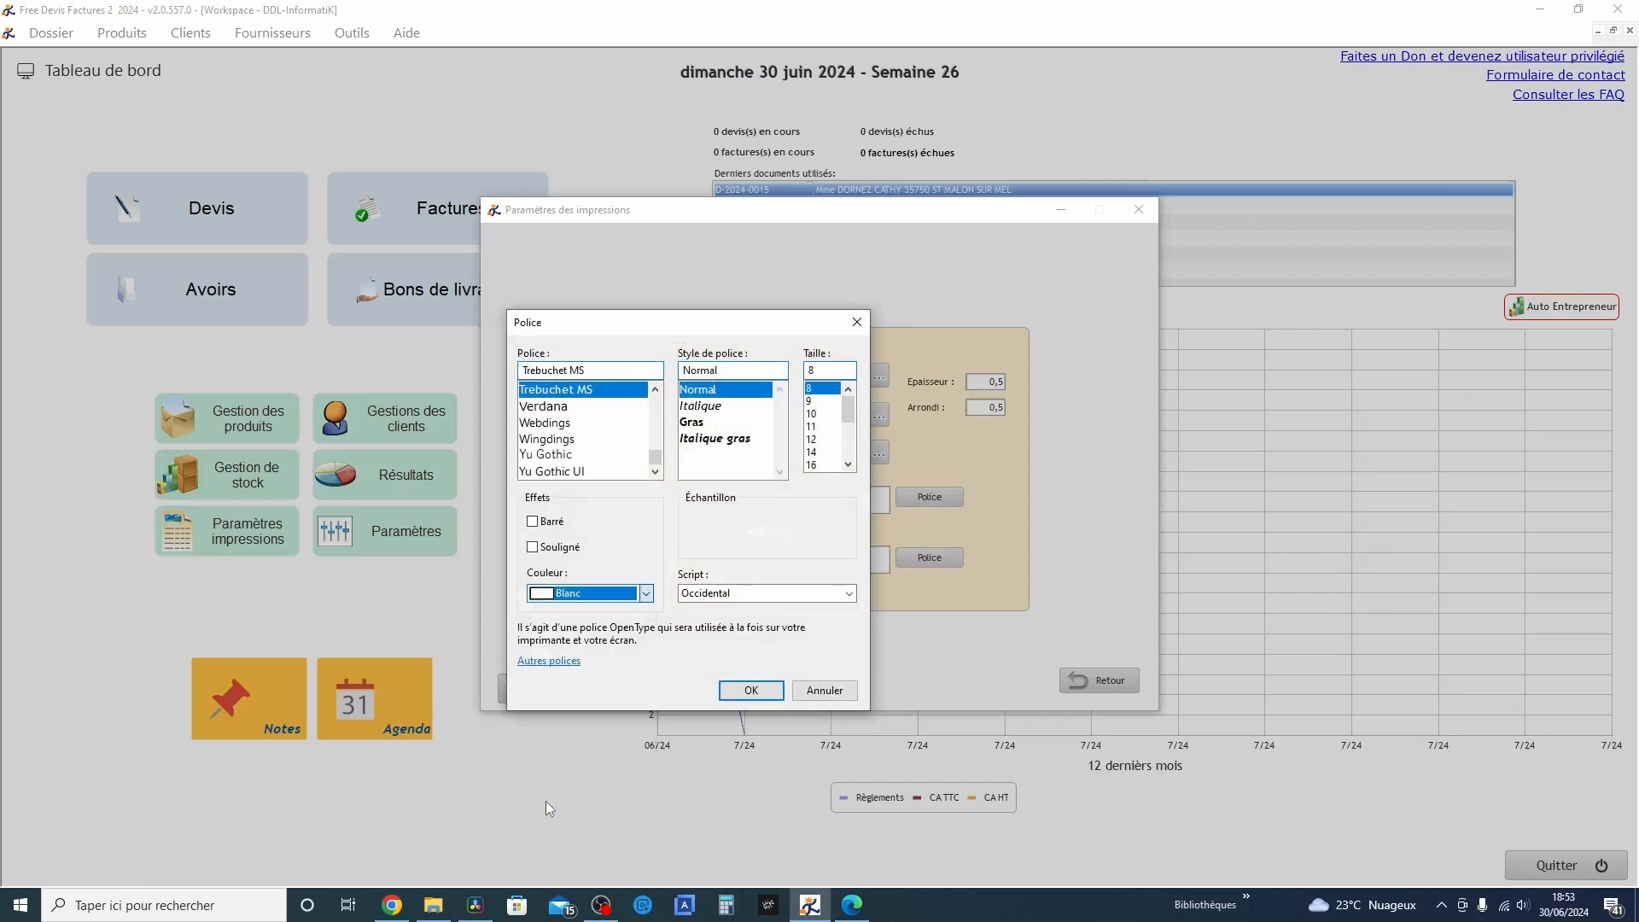
click(750, 691)
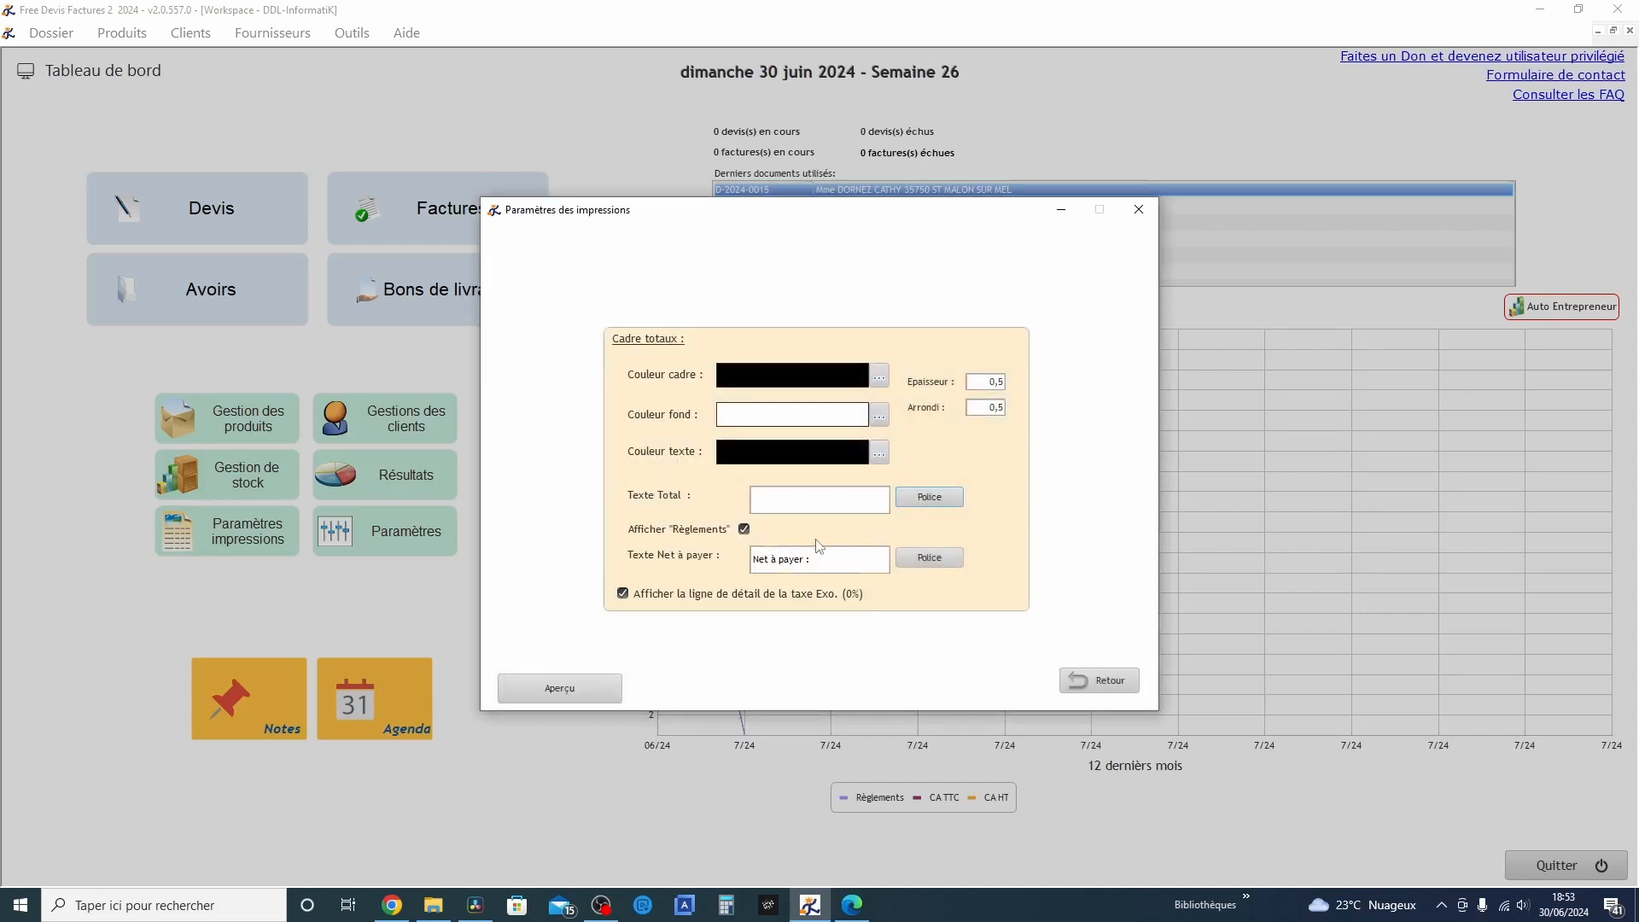
Restore the font colour of the Texte Total label to Noir
click(813, 568)
click(787, 504)
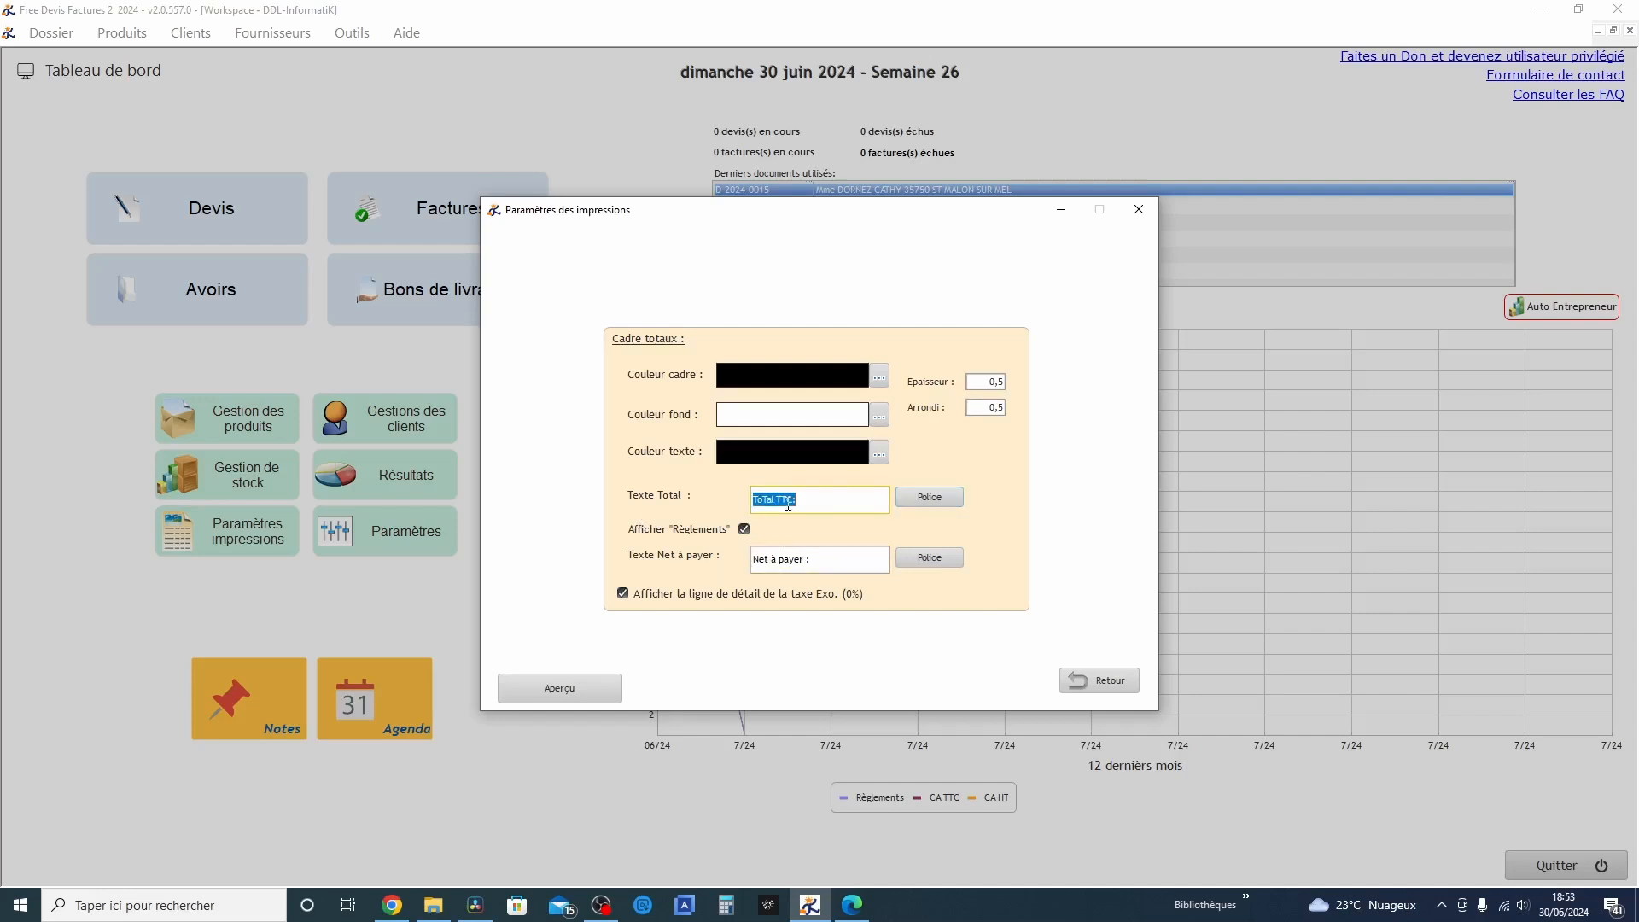
click(930, 497)
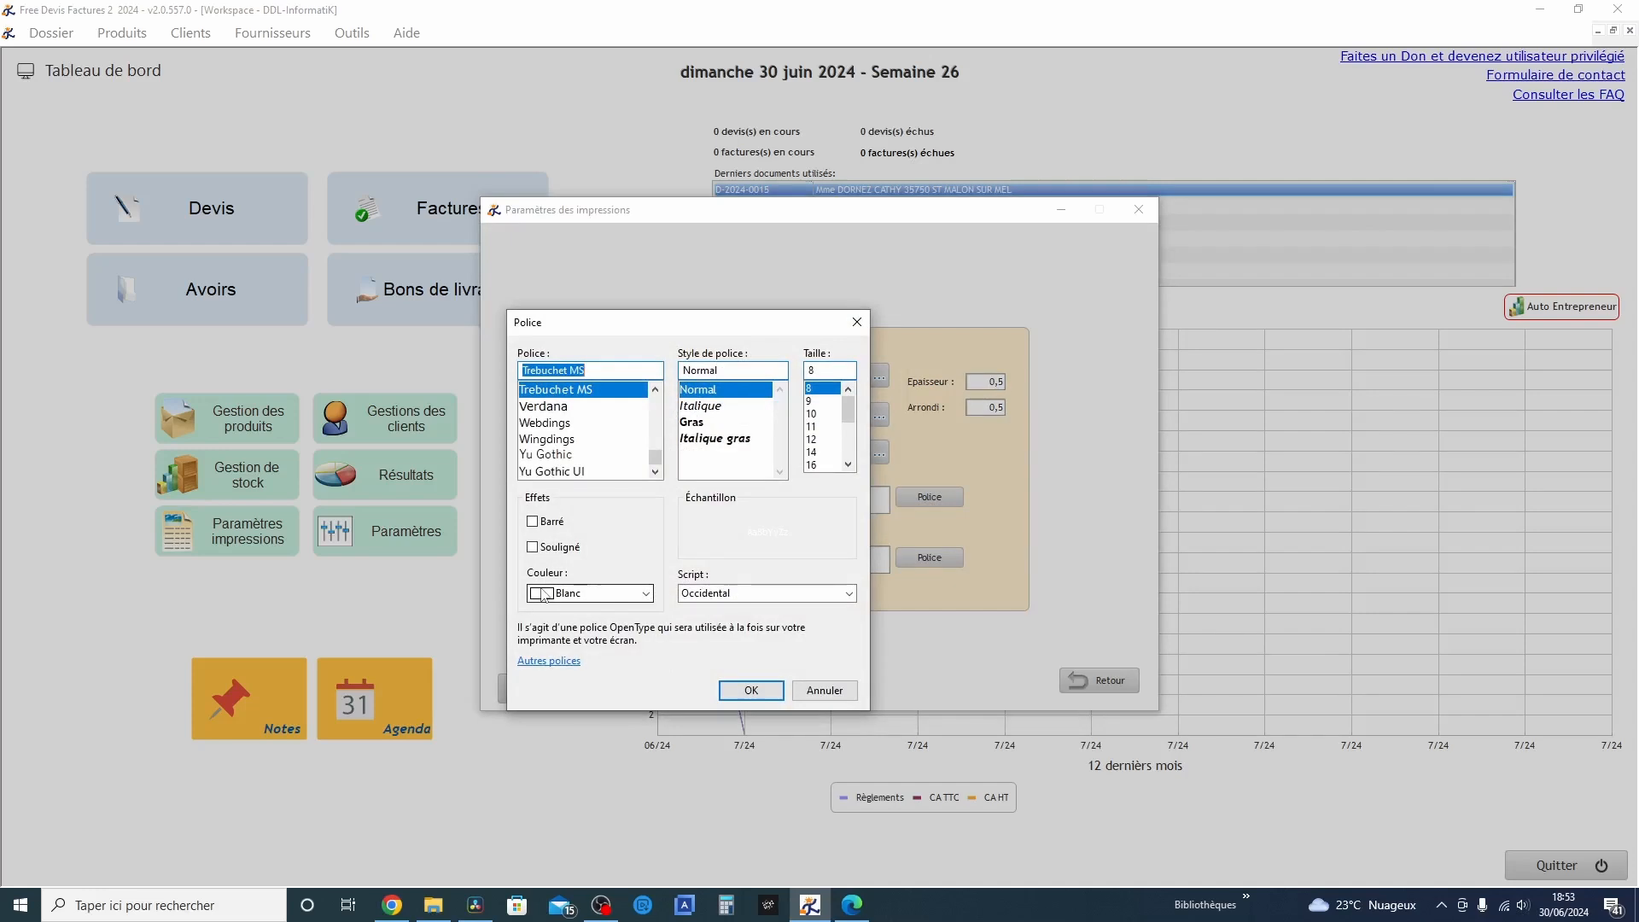
click(542, 594)
click(547, 612)
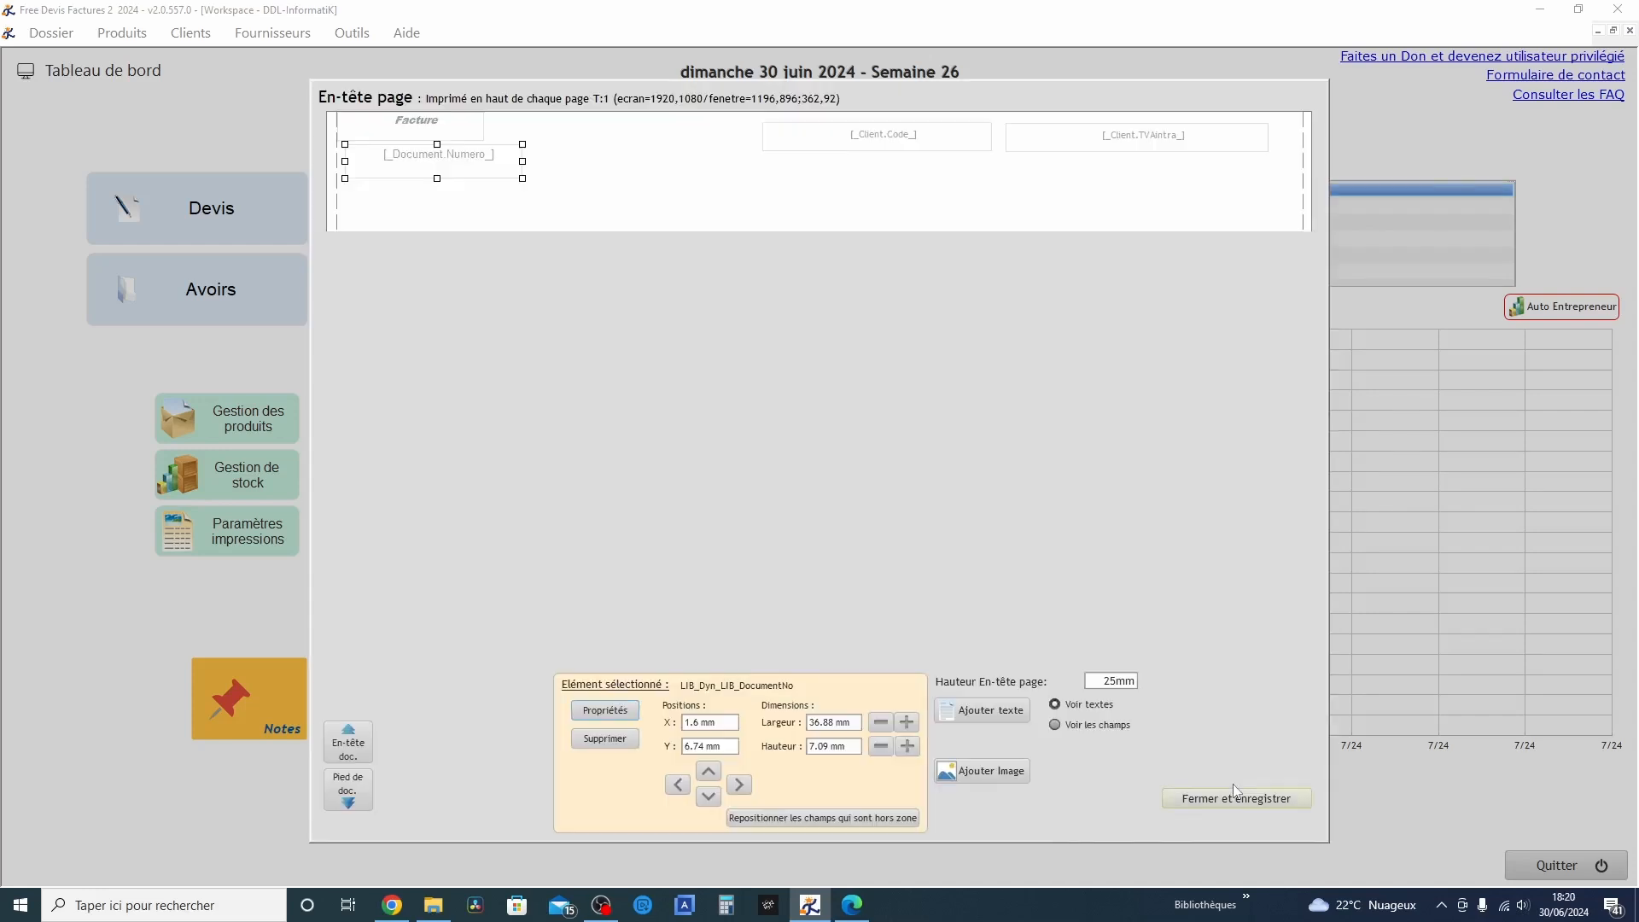
Save and close the page header editor, and validate the print settings
click(1236, 798)
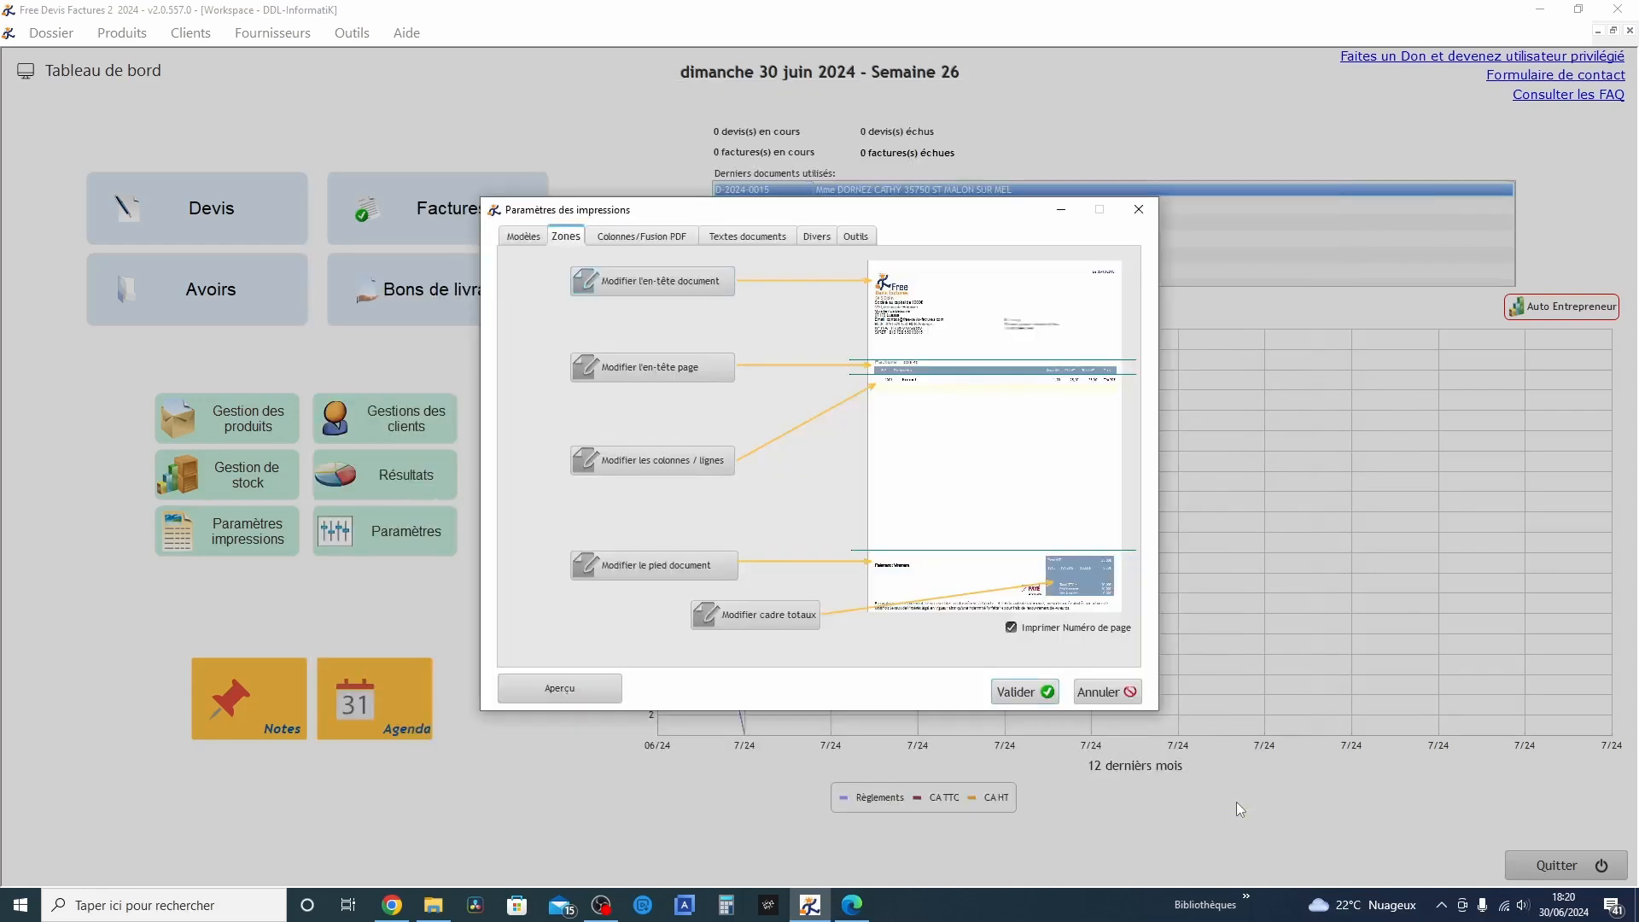
click(1024, 693)
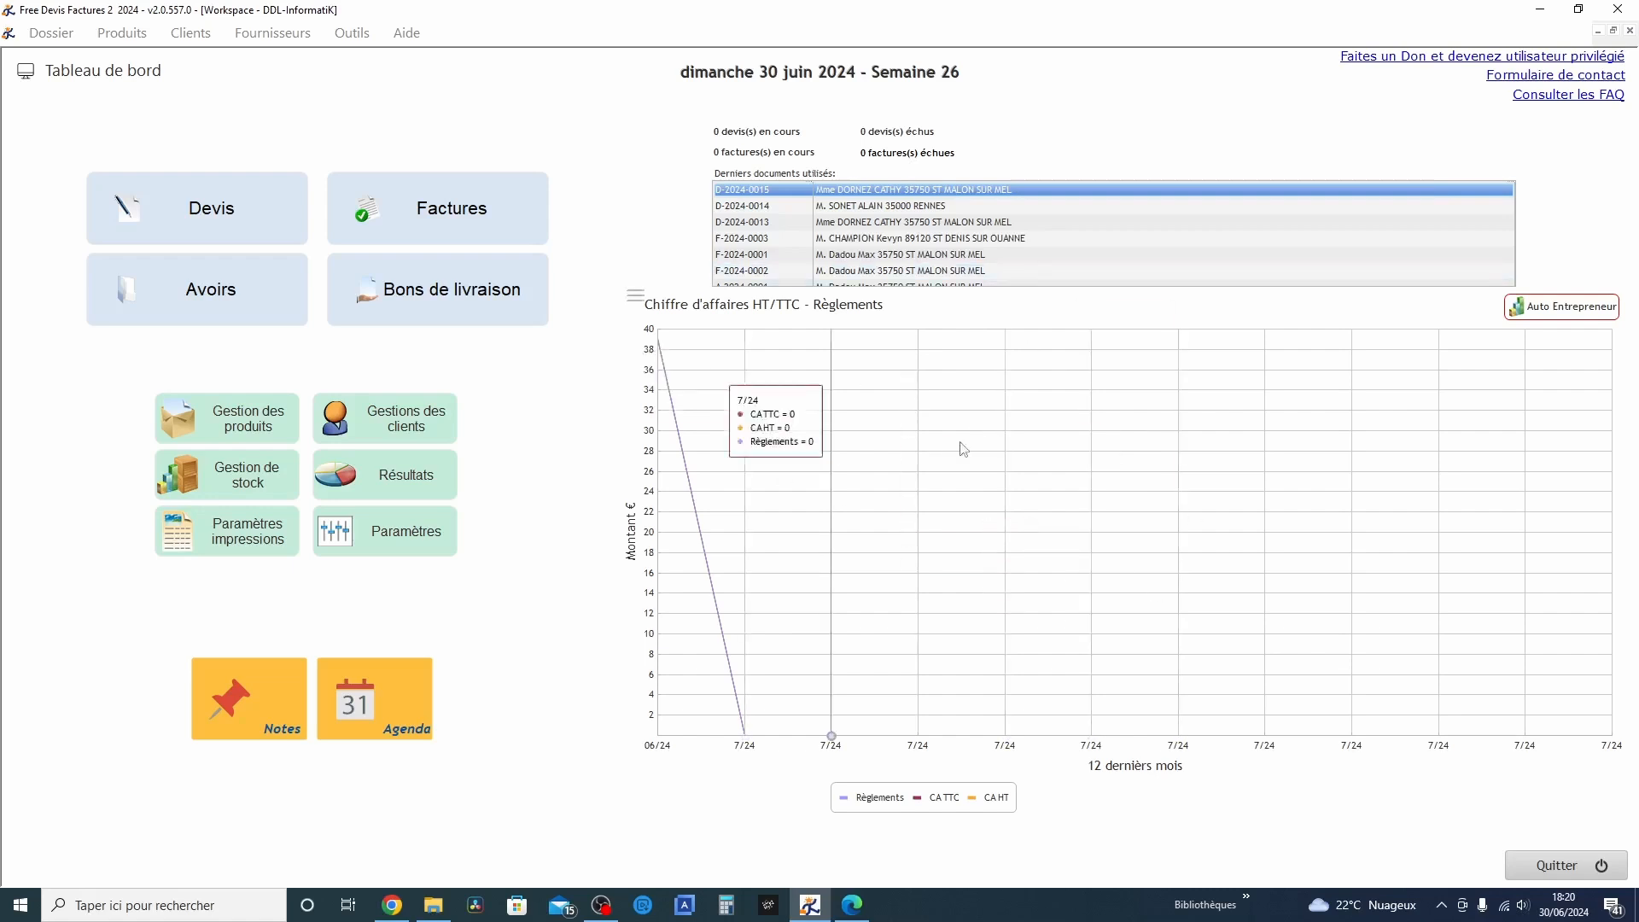
Open the Auto Entrepreneur declaration of contributions and view it with the periodicity set to Mois
click(1575, 309)
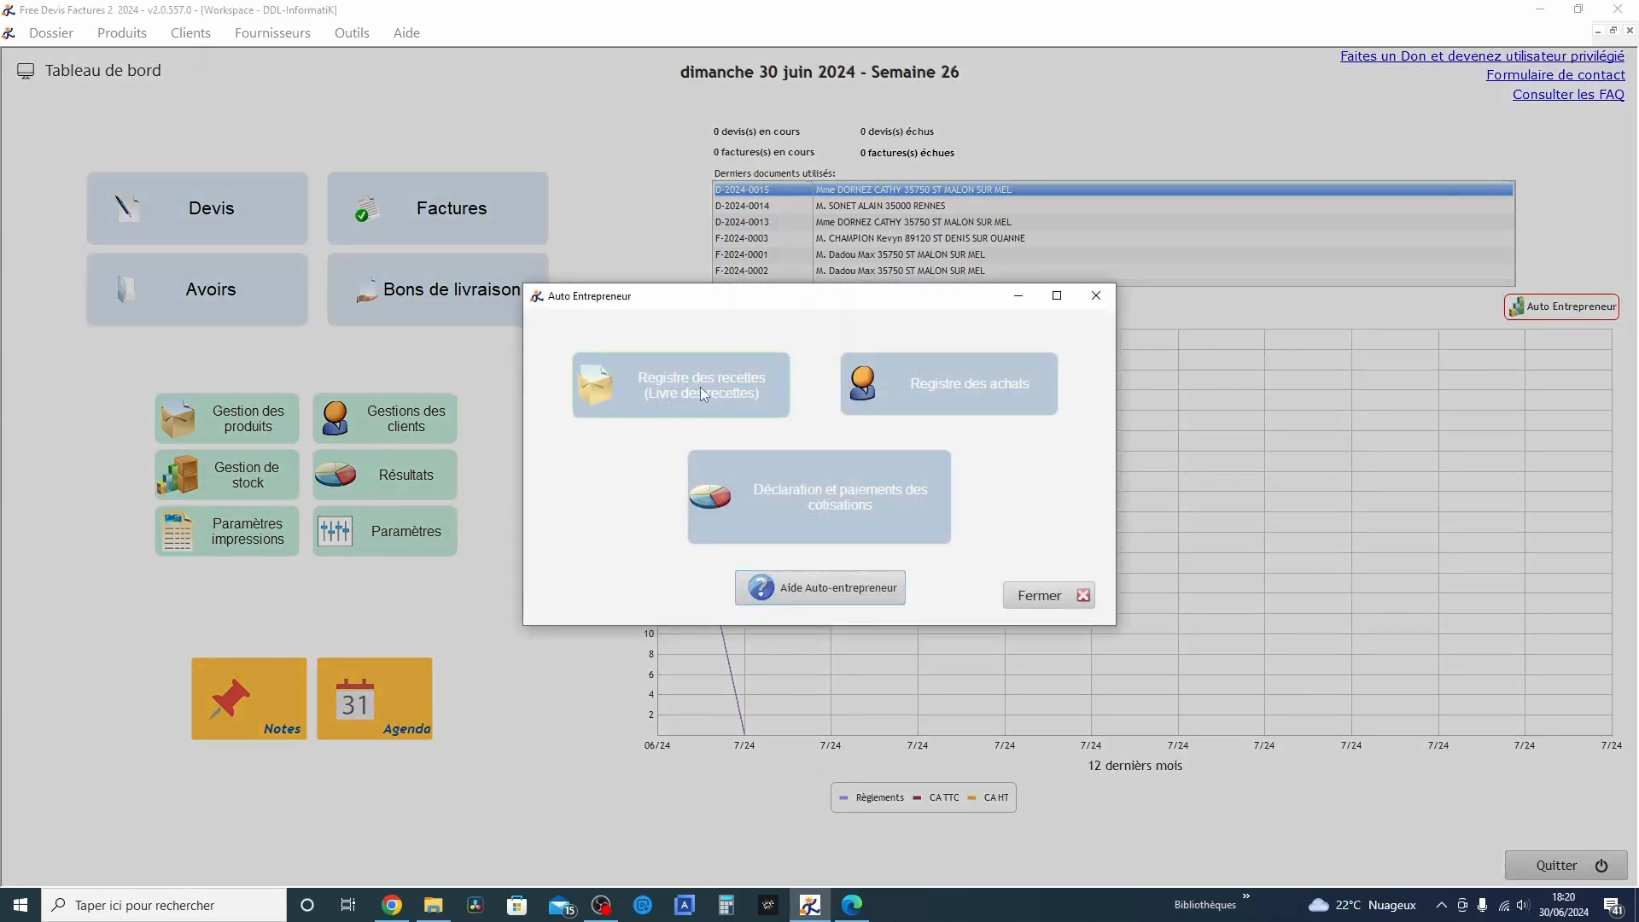
click(838, 485)
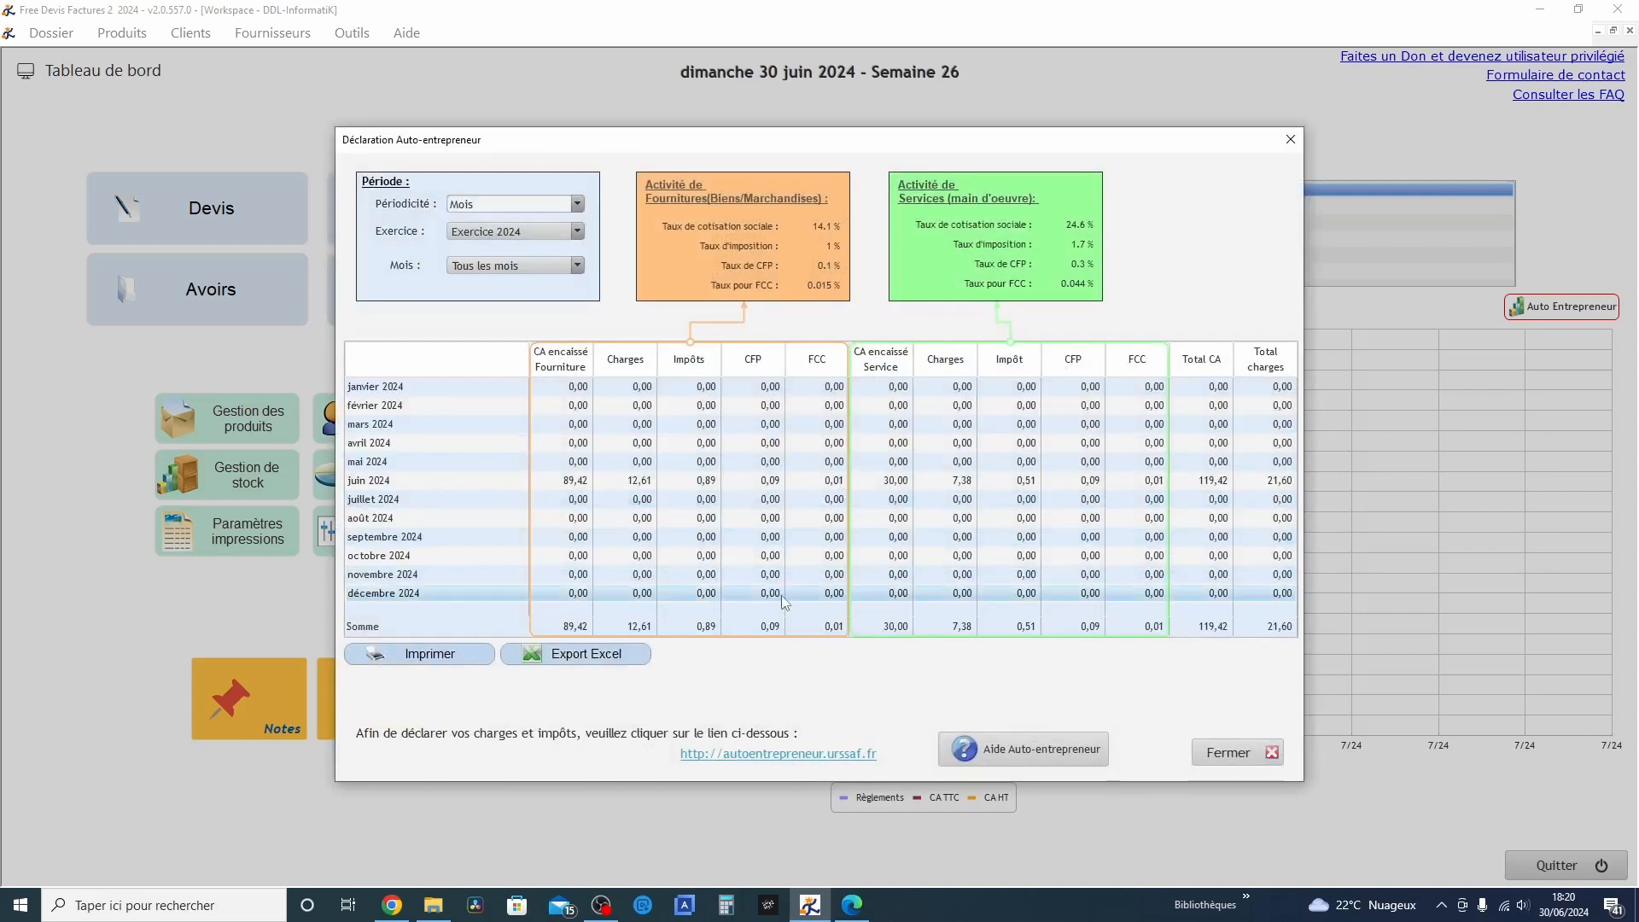
click(490, 201)
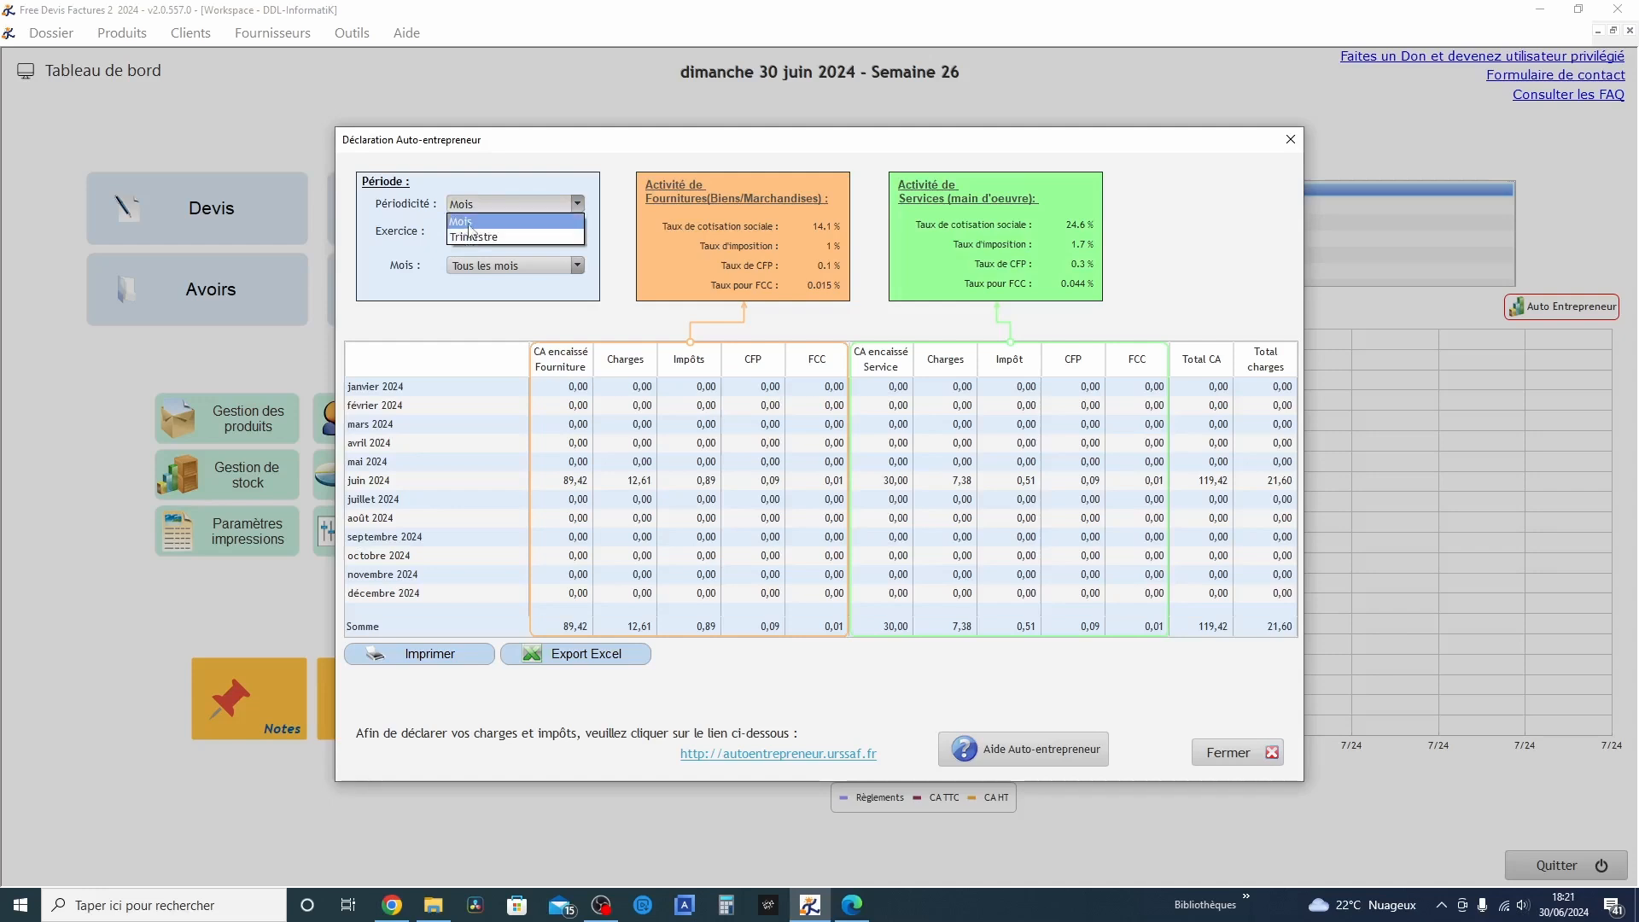
click(469, 223)
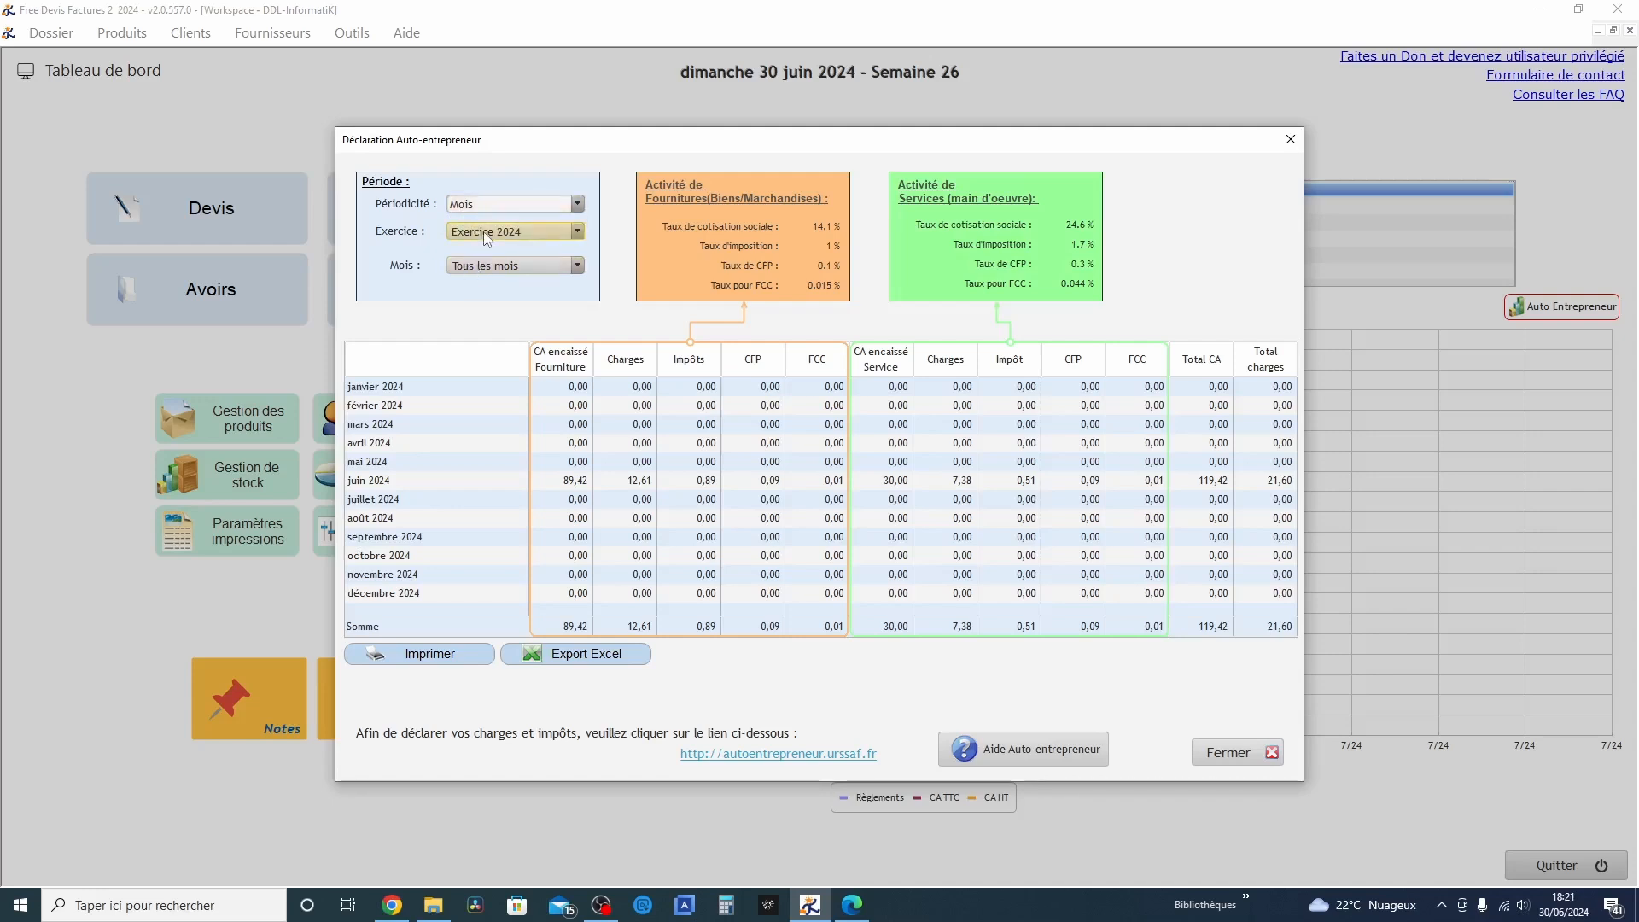